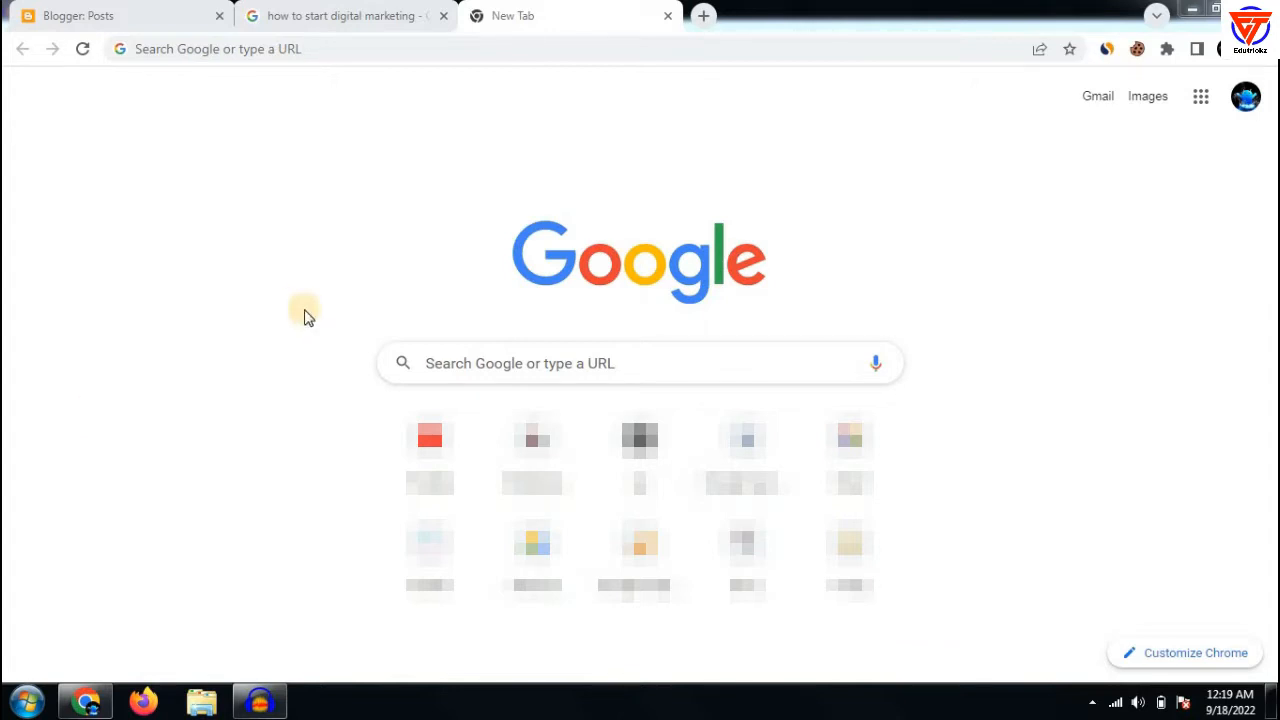
Review the Google results for "how to start digital marketing", including the featured snippet and the People also ask questions
click(108, 12)
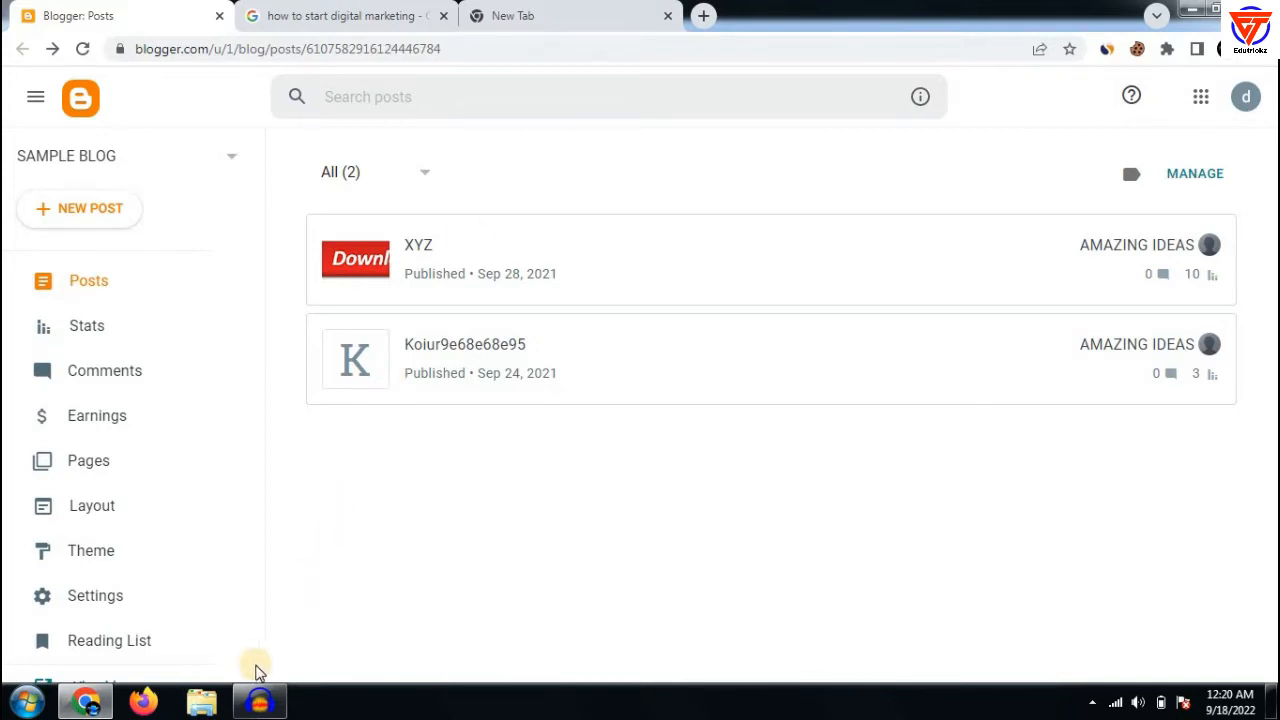
mouse_move(250, 708)
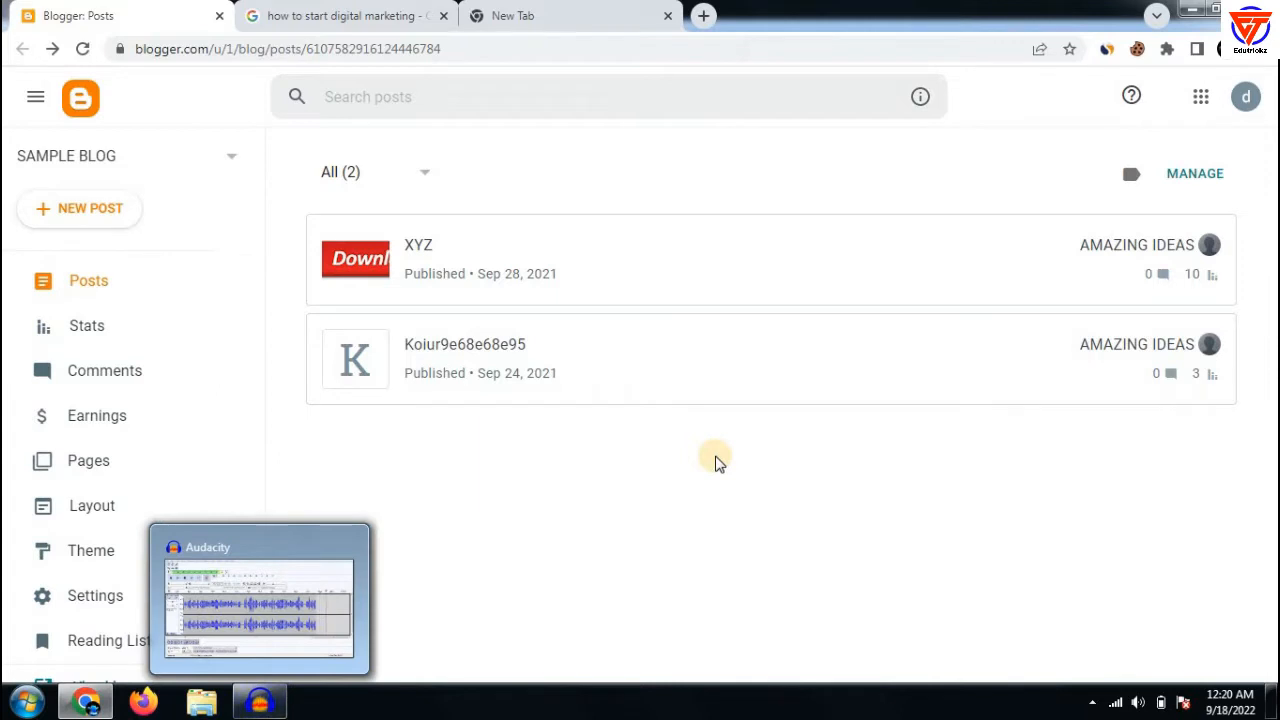
click(384, 8)
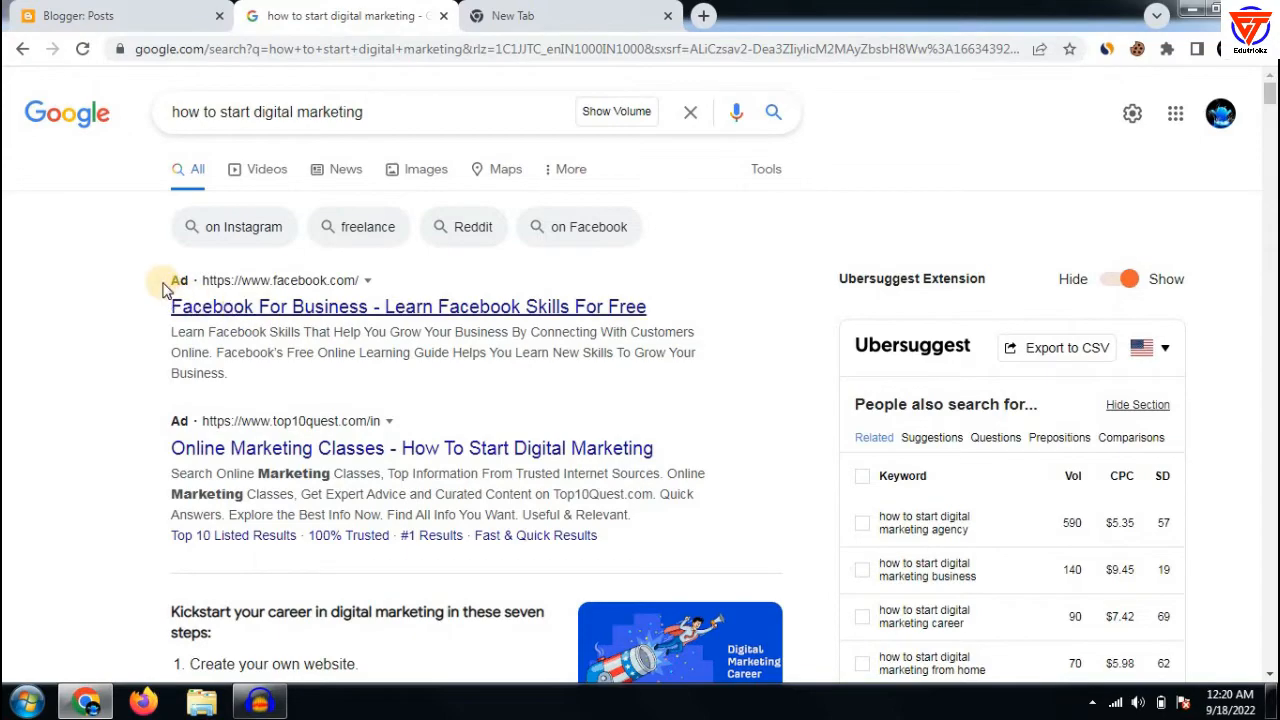
scroll(160, 365, down, 4)
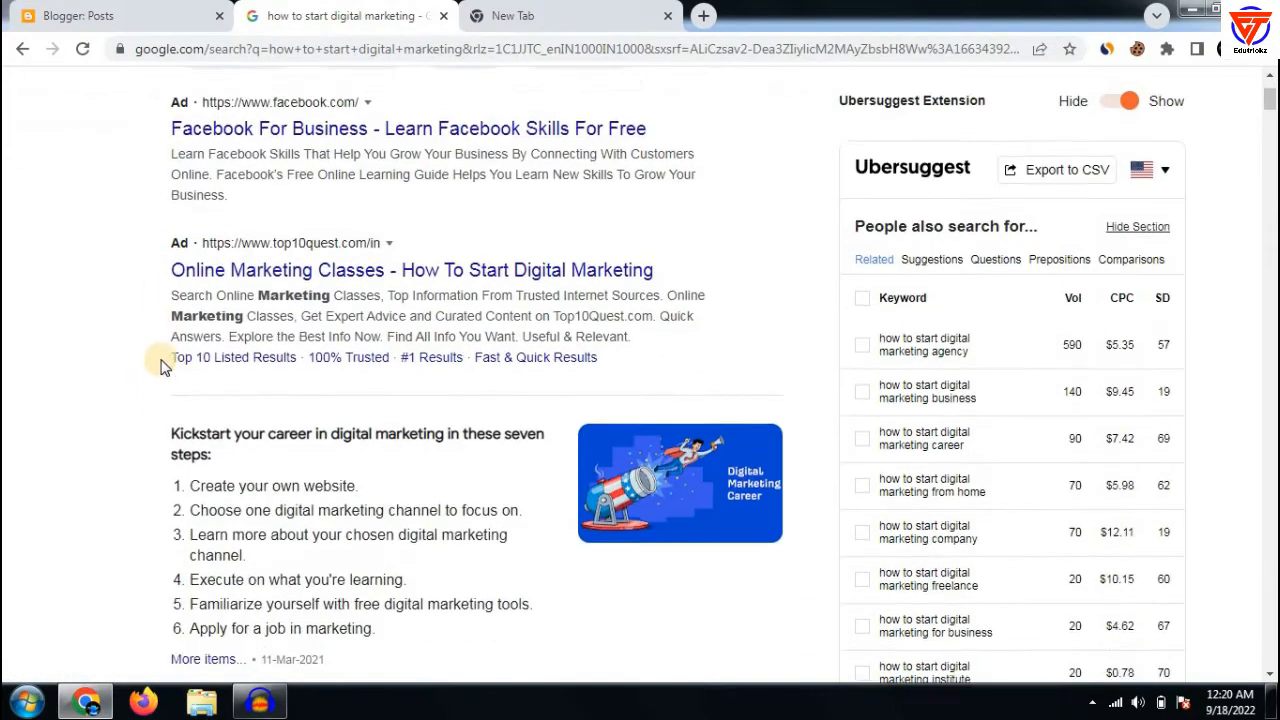
scroll(162, 340, down, 3)
scroll(150, 312, up, 1)
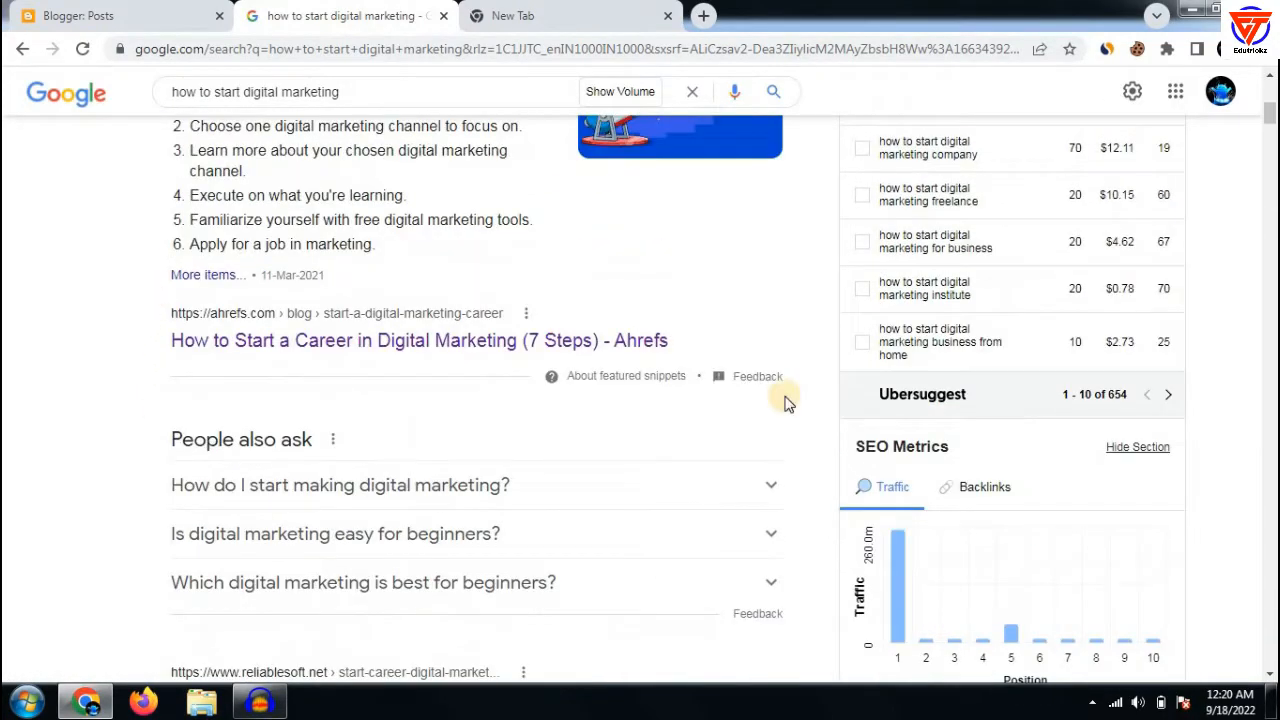
scroll(390, 371, down, 2)
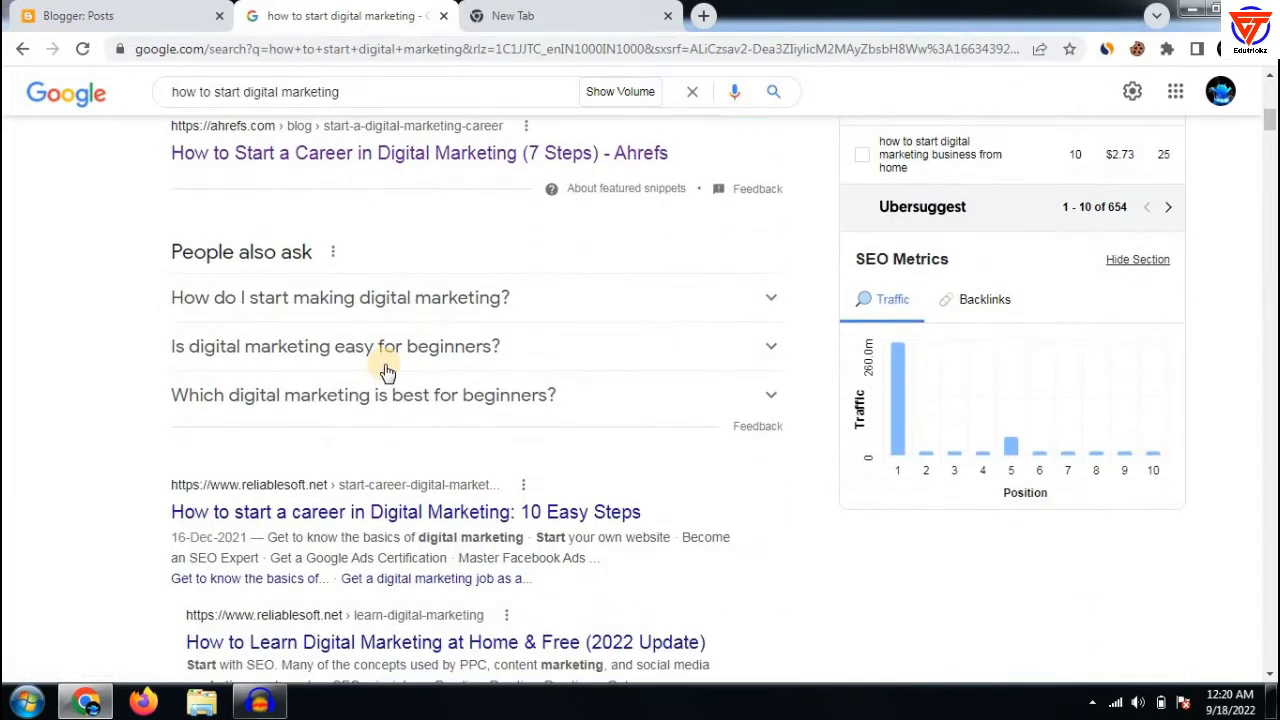
scroll(388, 371, up, 2)
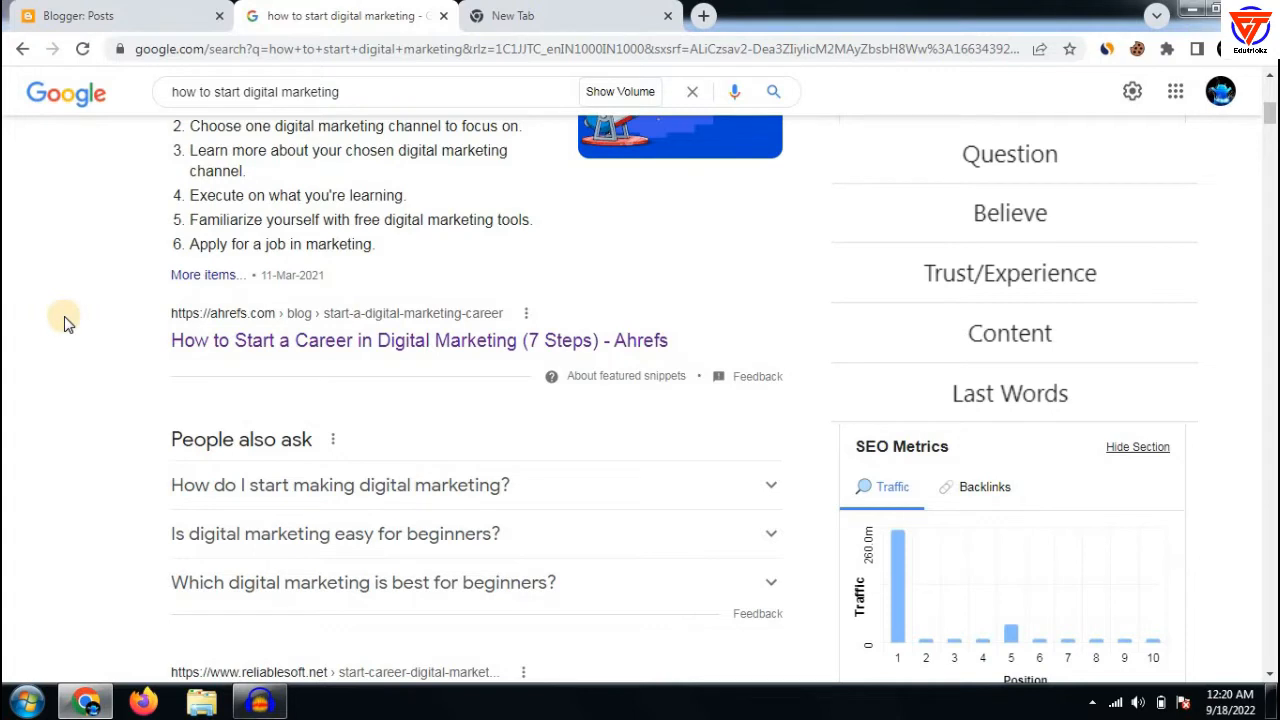
Open the Ahrefs article "How to Start a Career in Digital Marketing (7 Steps)" and examine its structure and section headings
click(243, 350)
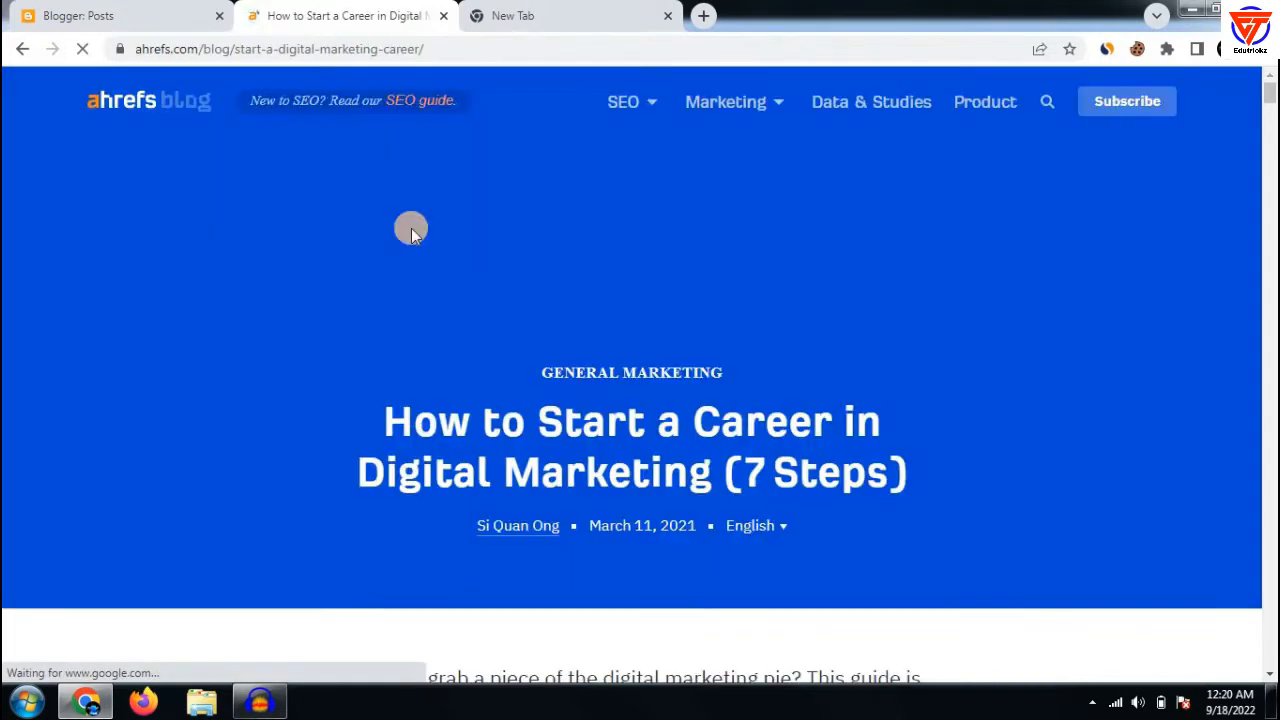
scroll(466, 331, down, 4)
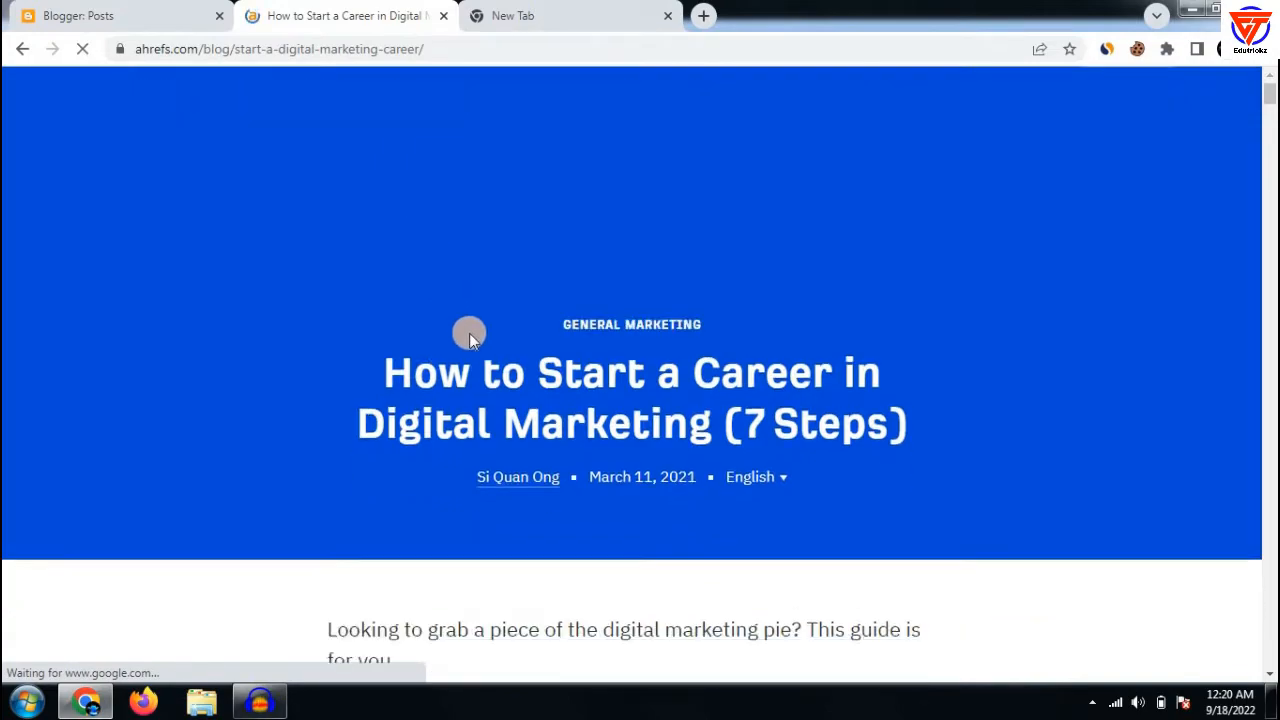
scroll(584, 241, down, 5)
scroll(584, 246, down, 15)
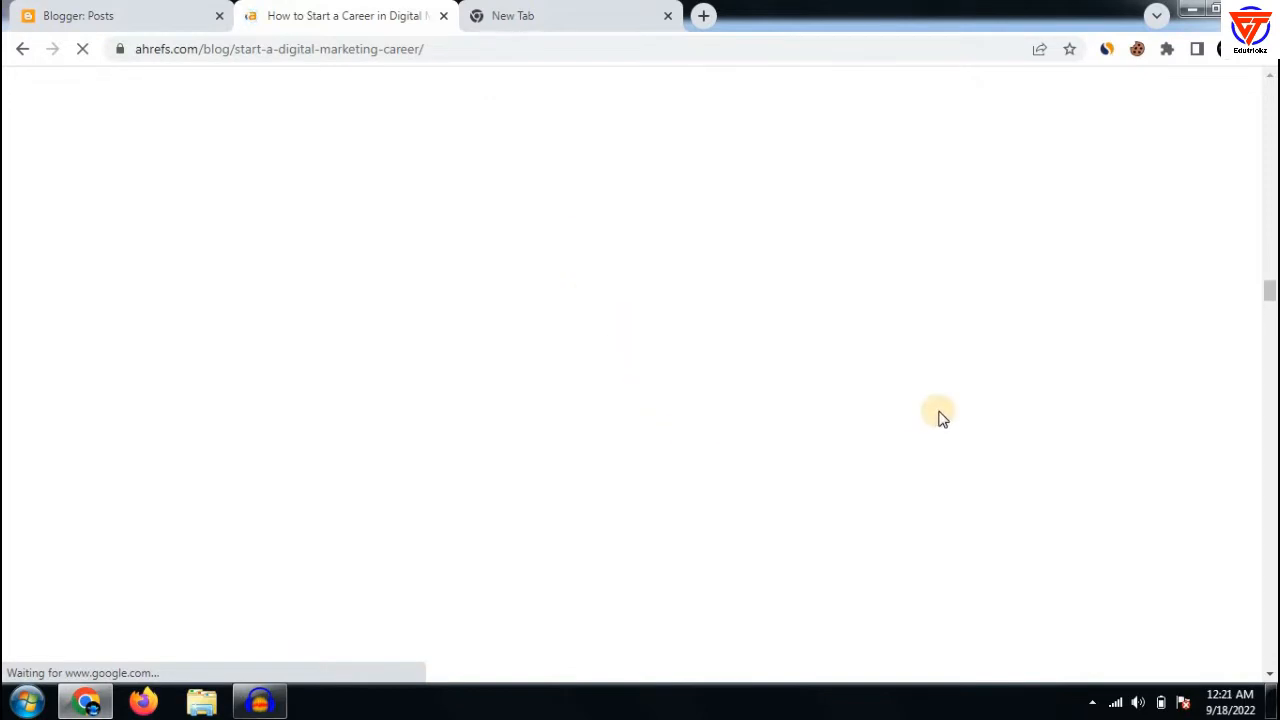
scroll(962, 392, down, 10)
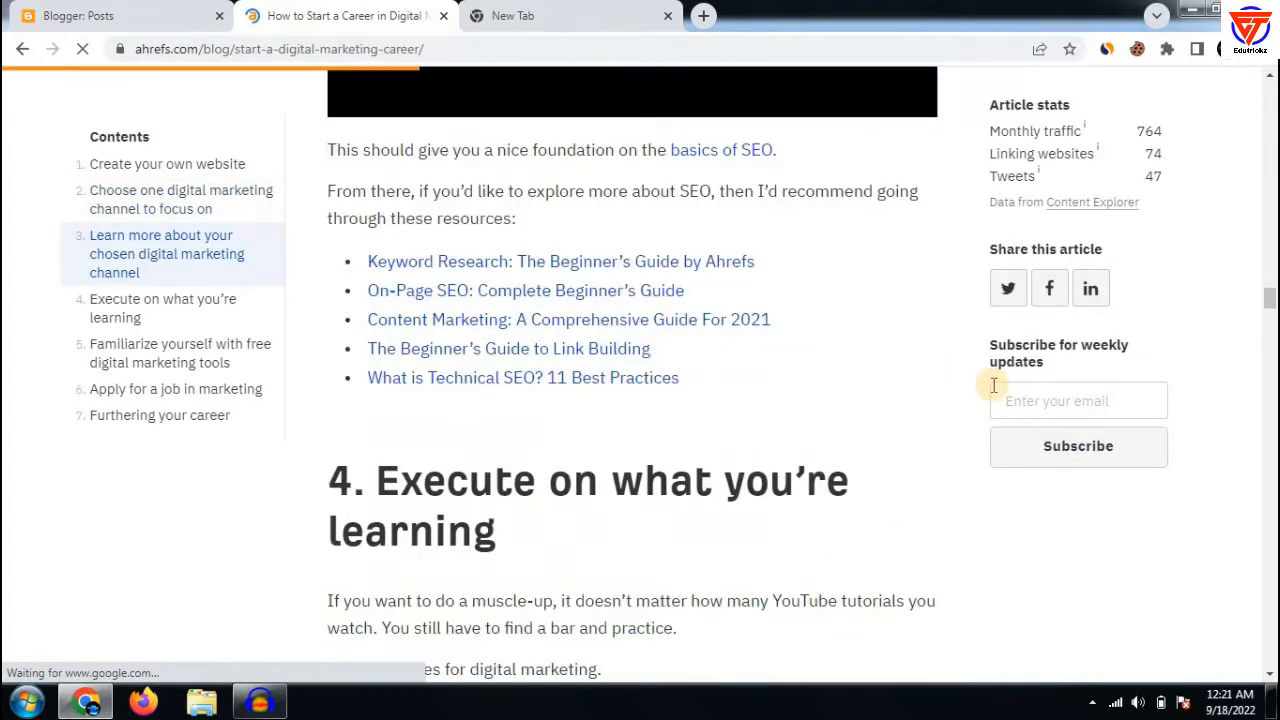
scroll(943, 397, down, 20)
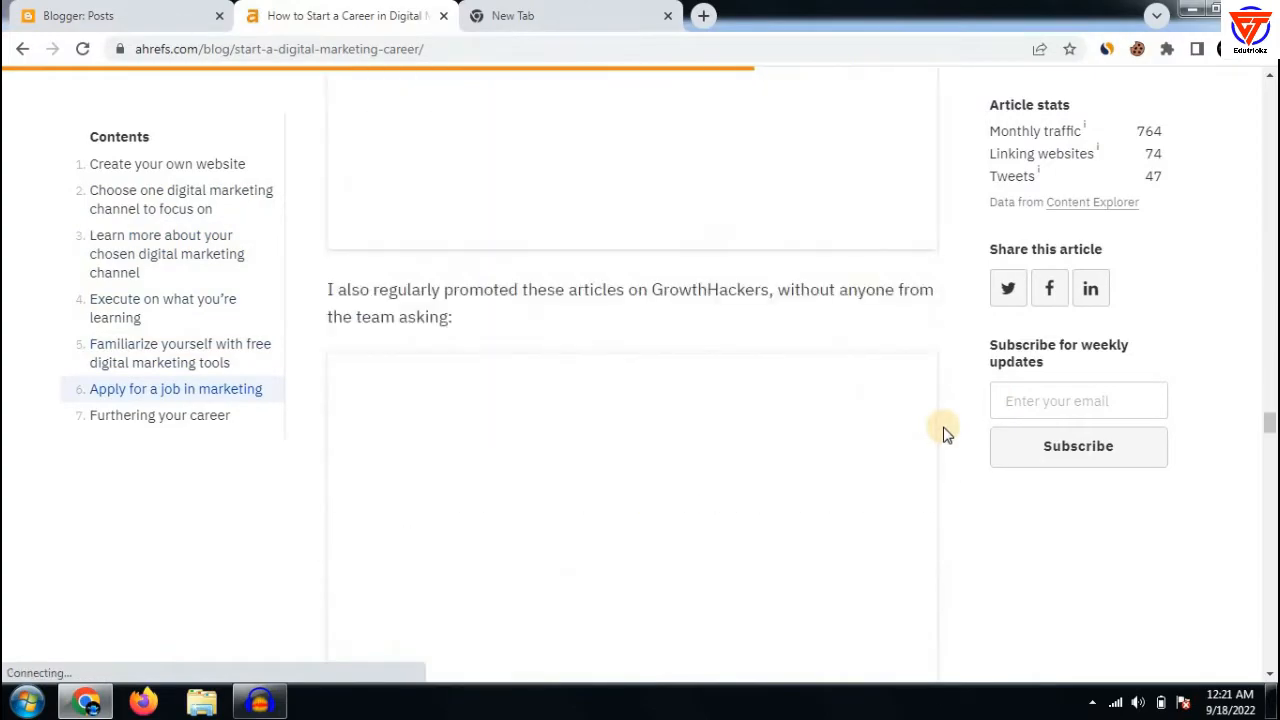
scroll(943, 440, up, 20)
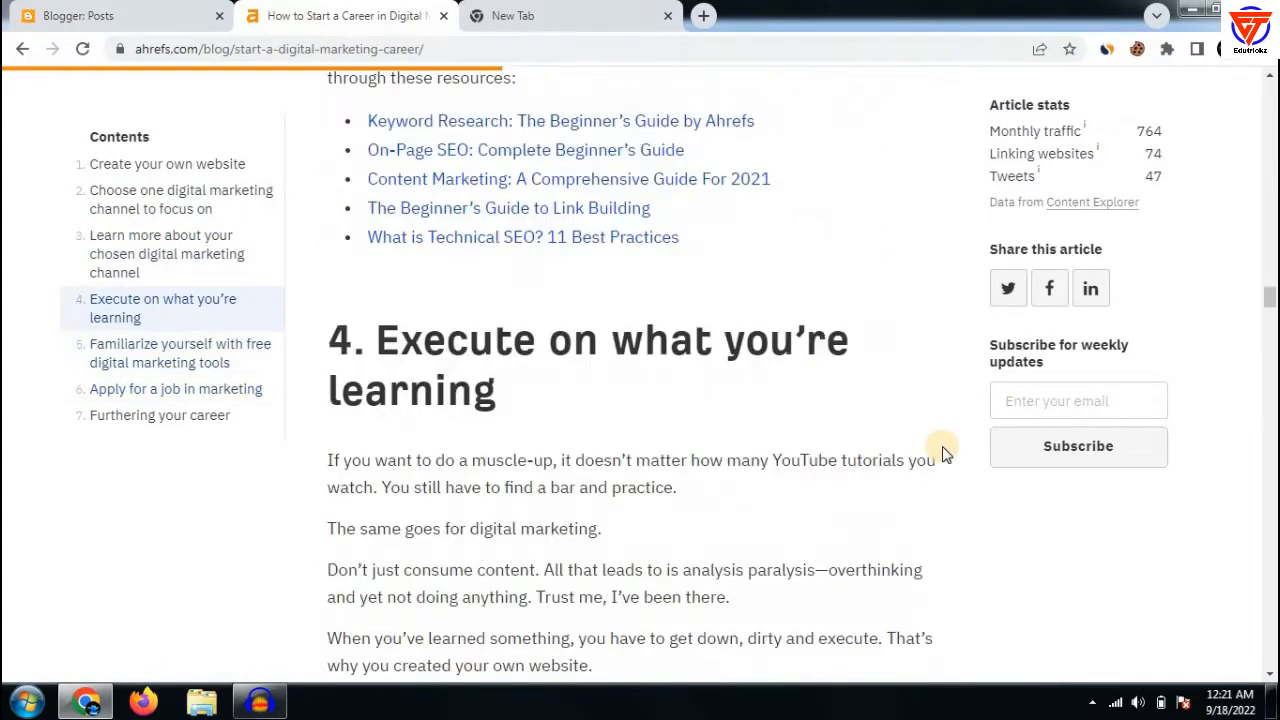
scroll(943, 450, up, 20)
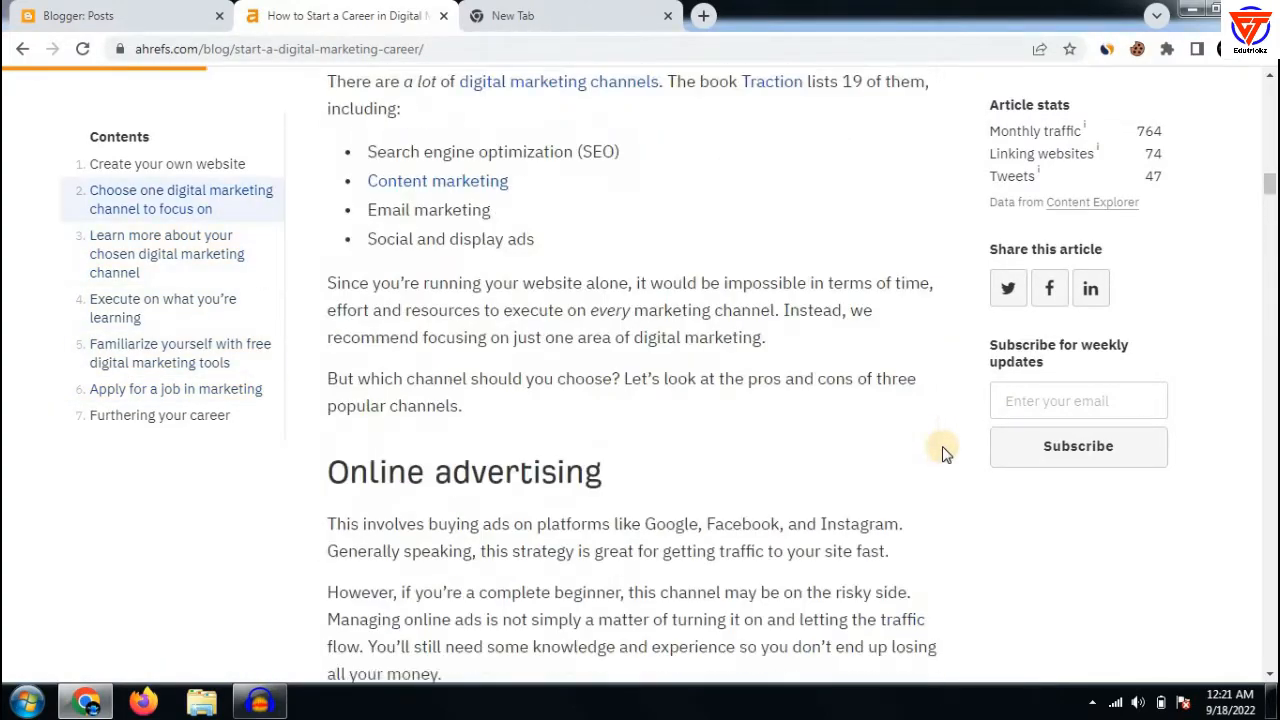
scroll(943, 450, up, 15)
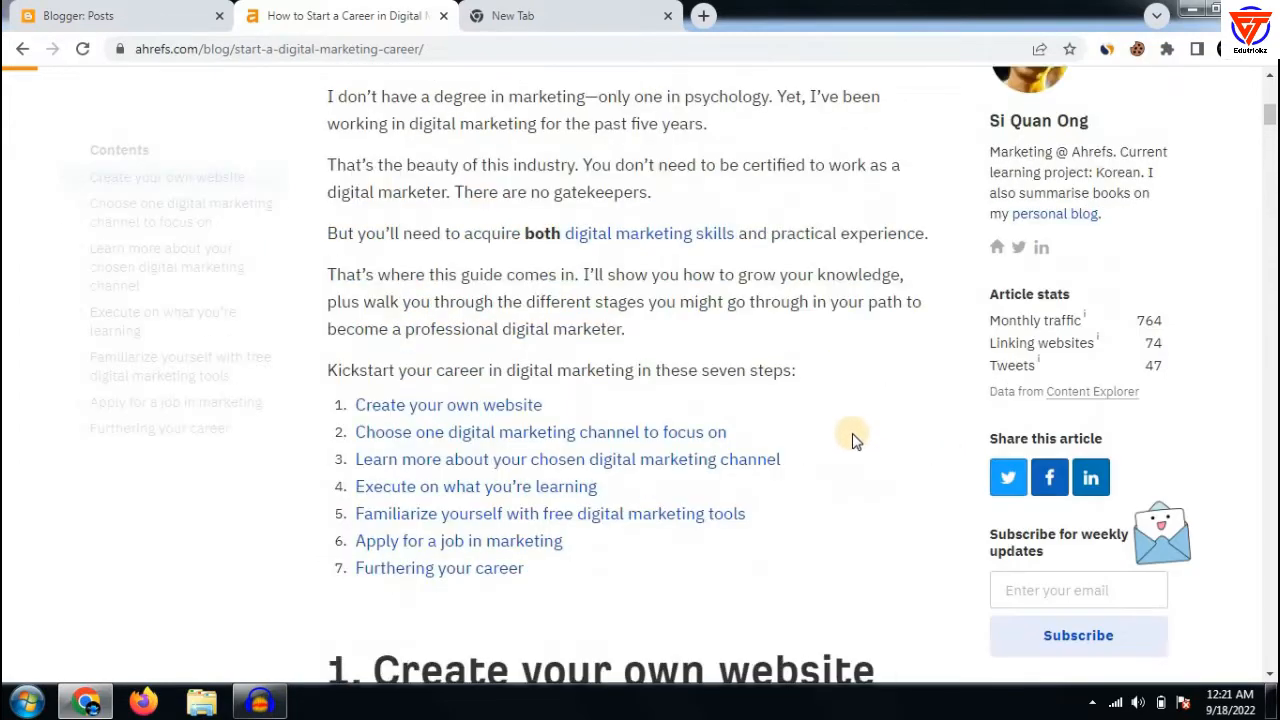
scroll(850, 435, up, 5)
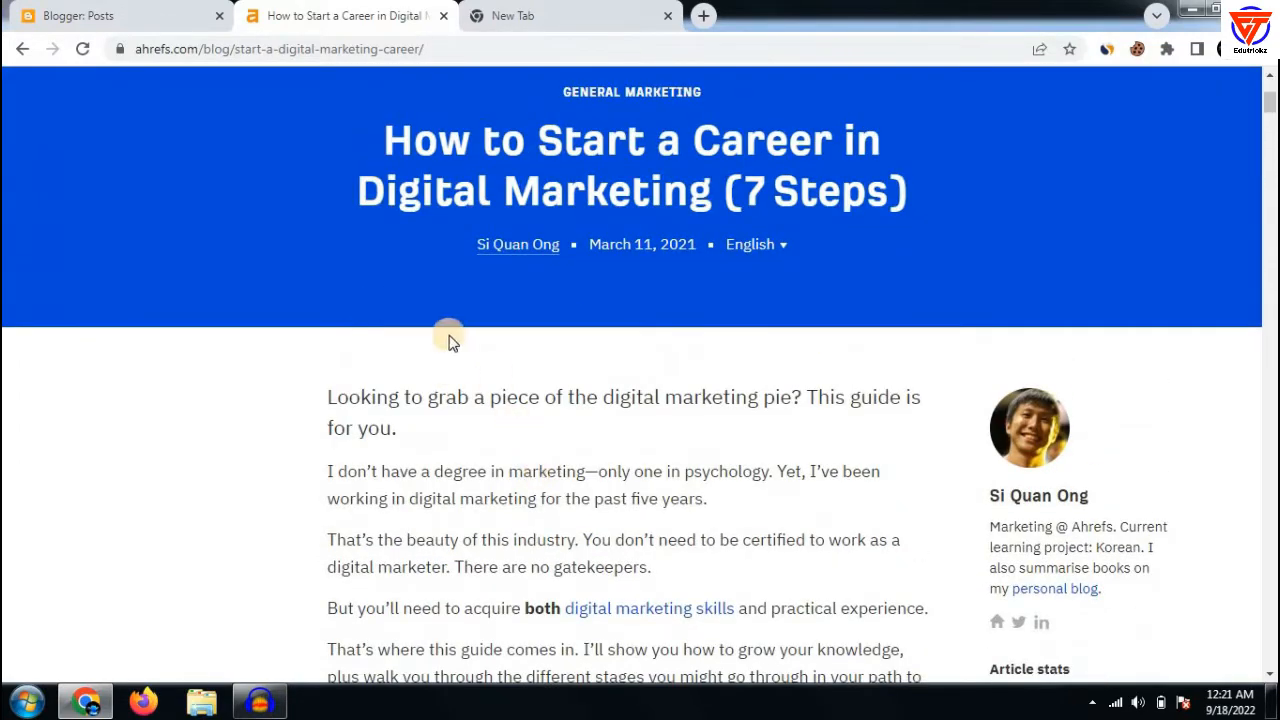
Return to the search results and examine the titles of the competing articles, videos and Quora listing
click(22, 48)
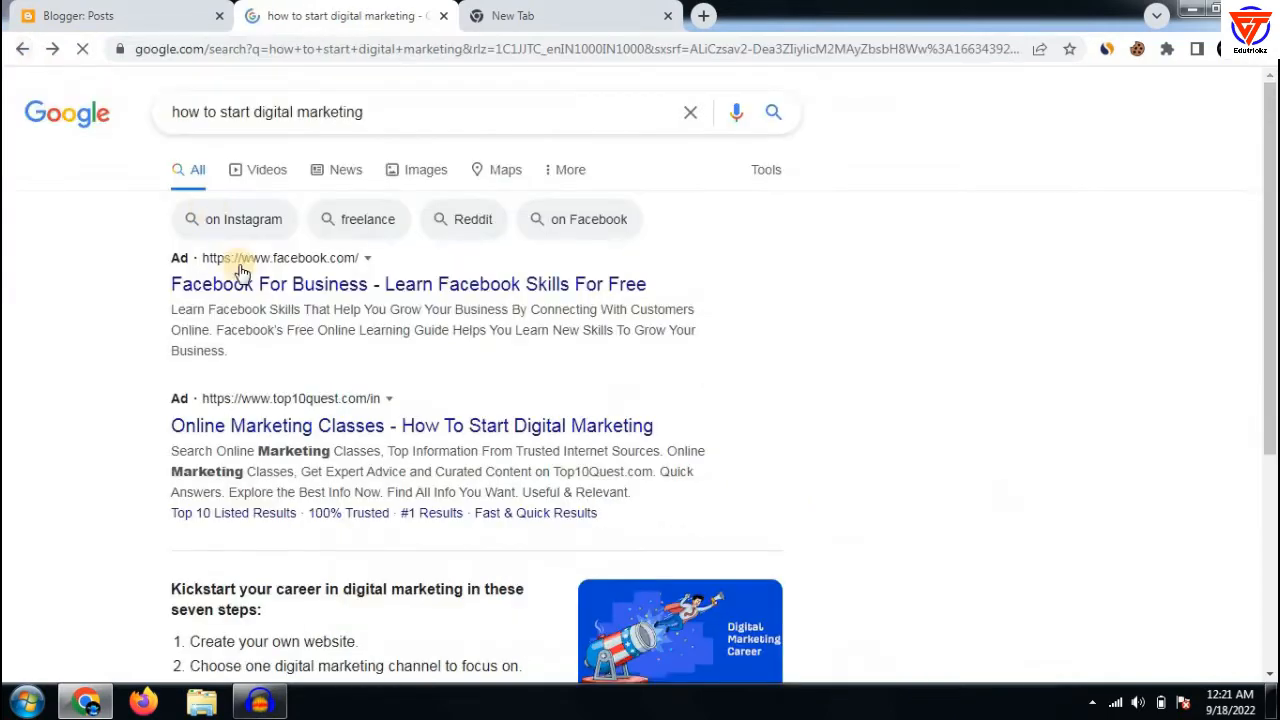
scroll(260, 285, down, 1)
scroll(400, 360, down, 3)
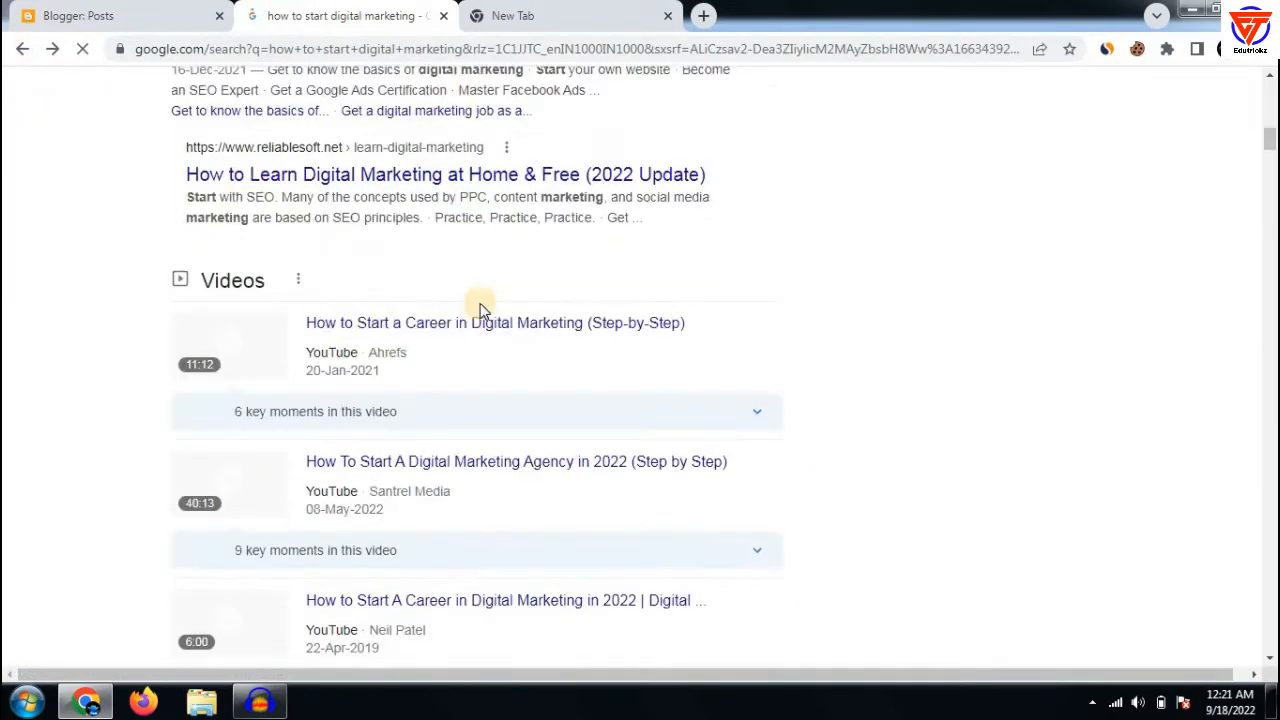
scroll(460, 270, up, 2)
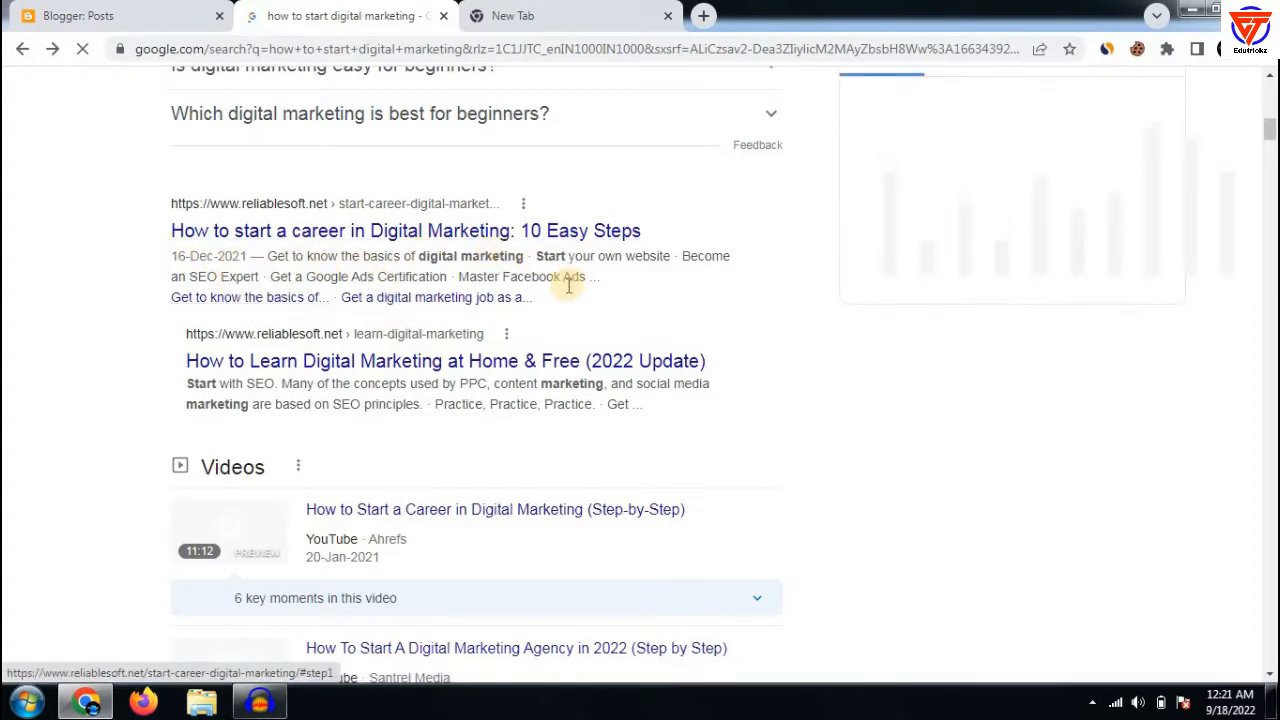
scroll(566, 290, up, 3)
scroll(451, 294, down, 5)
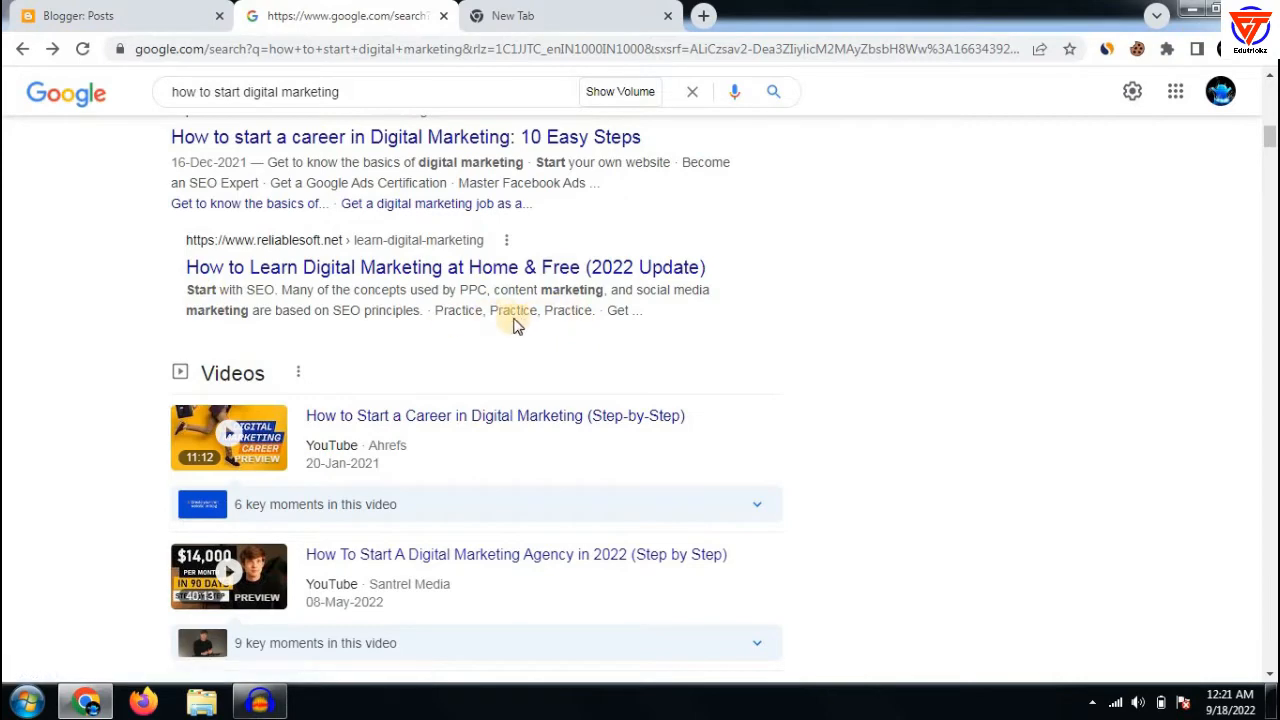
scroll(517, 323, down, 6)
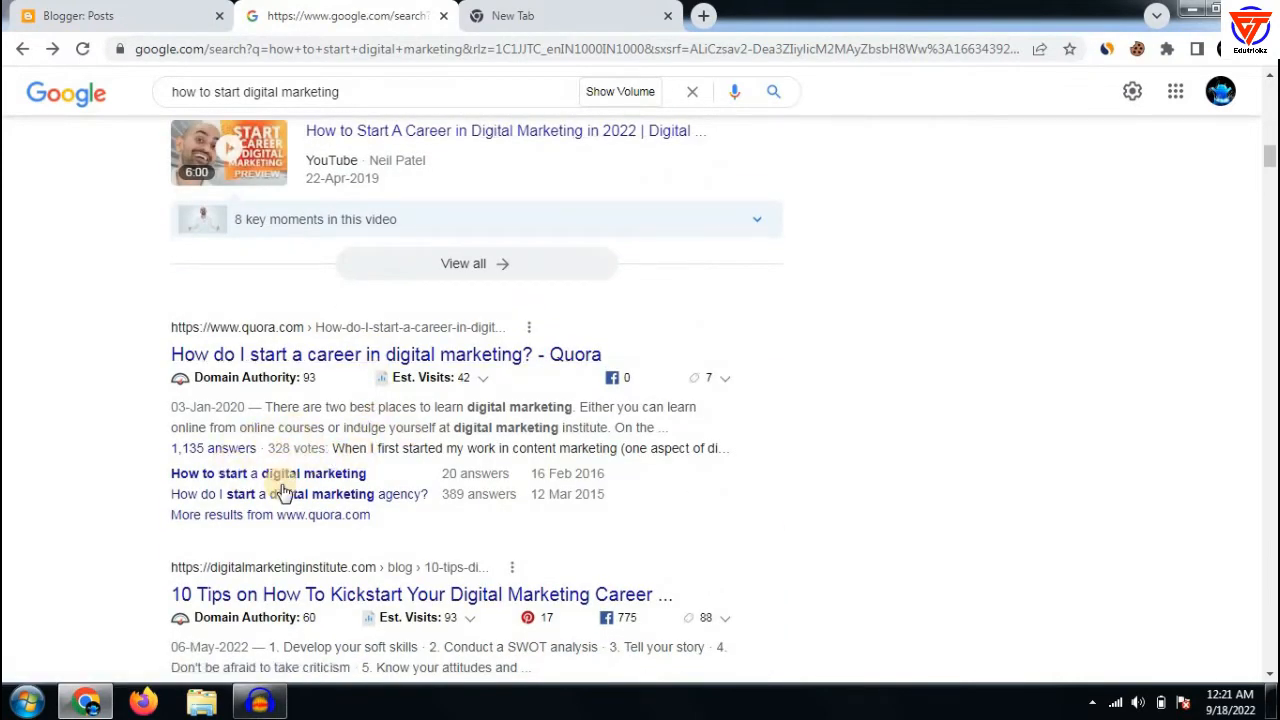
scroll(288, 512, down, 2)
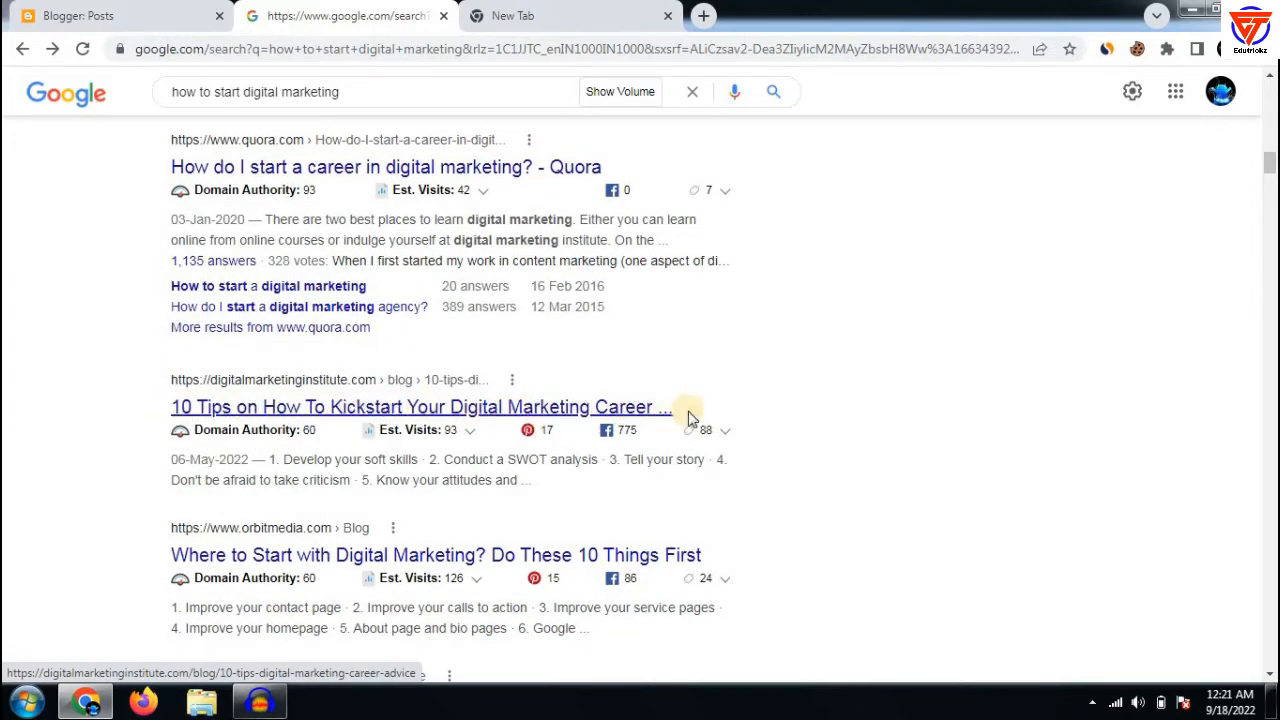
scroll(848, 477, up, 10)
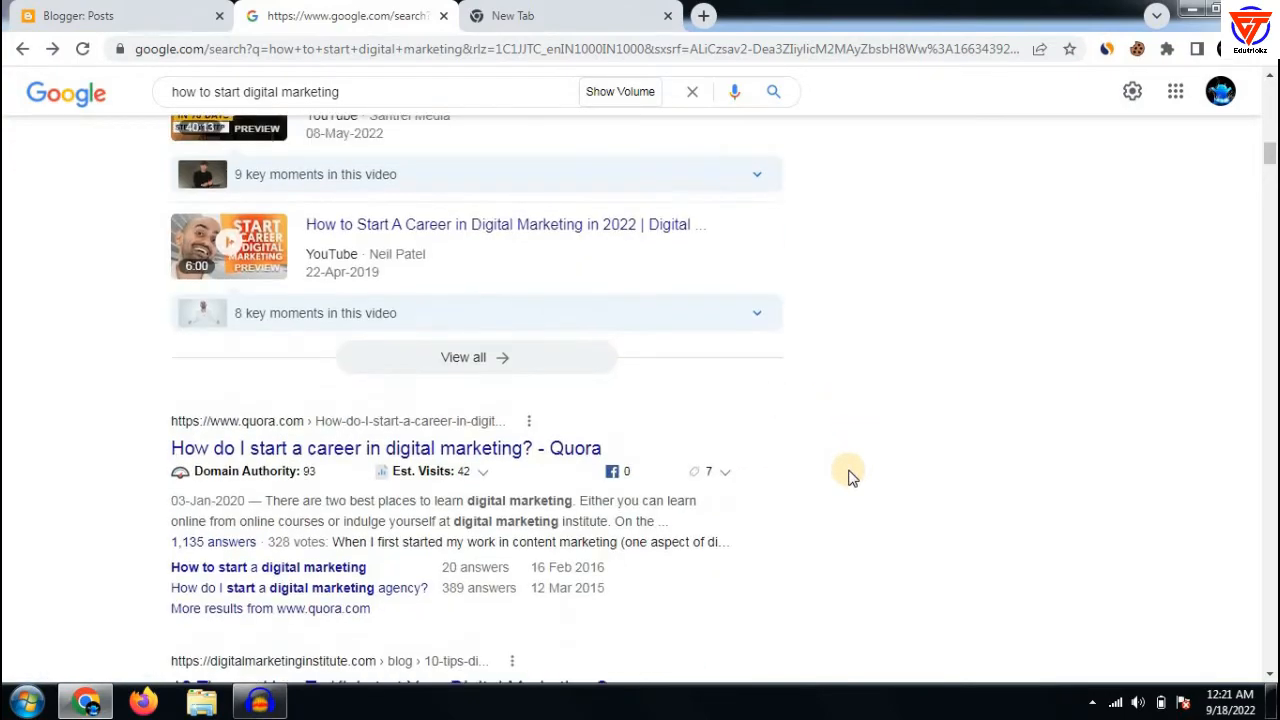
scroll(848, 477, up, 3)
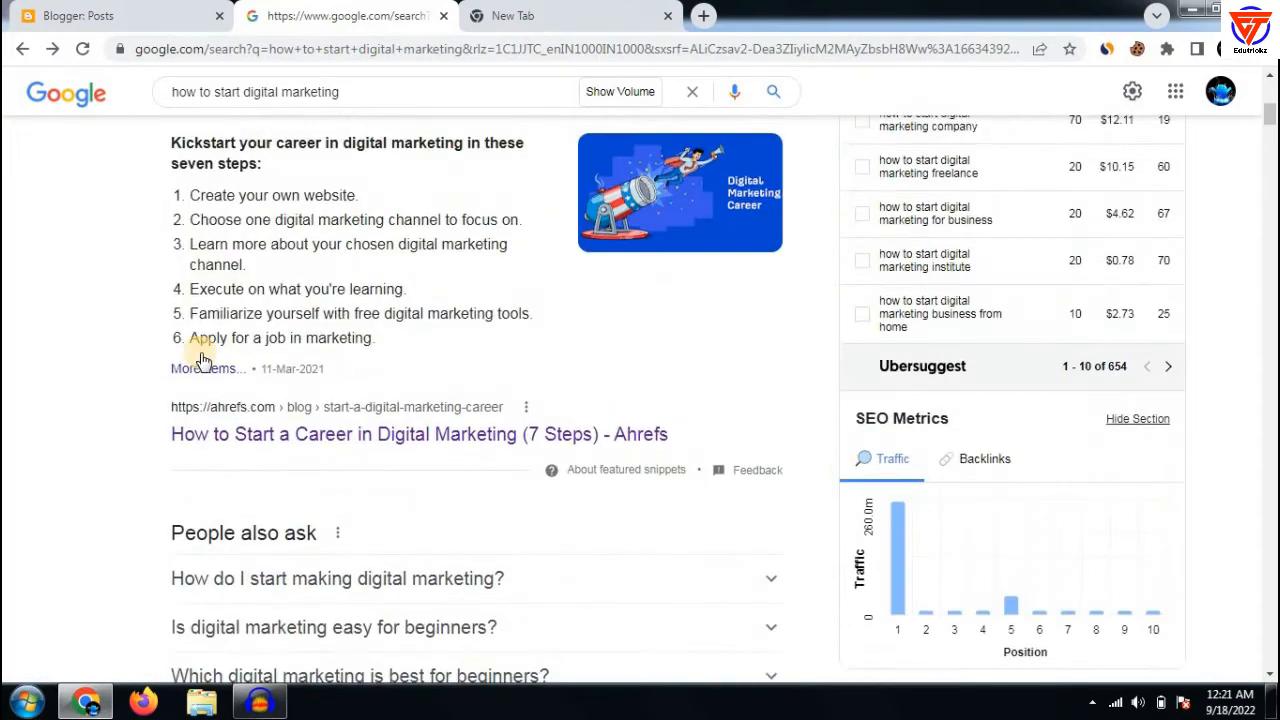
scroll(395, 415, down, 4)
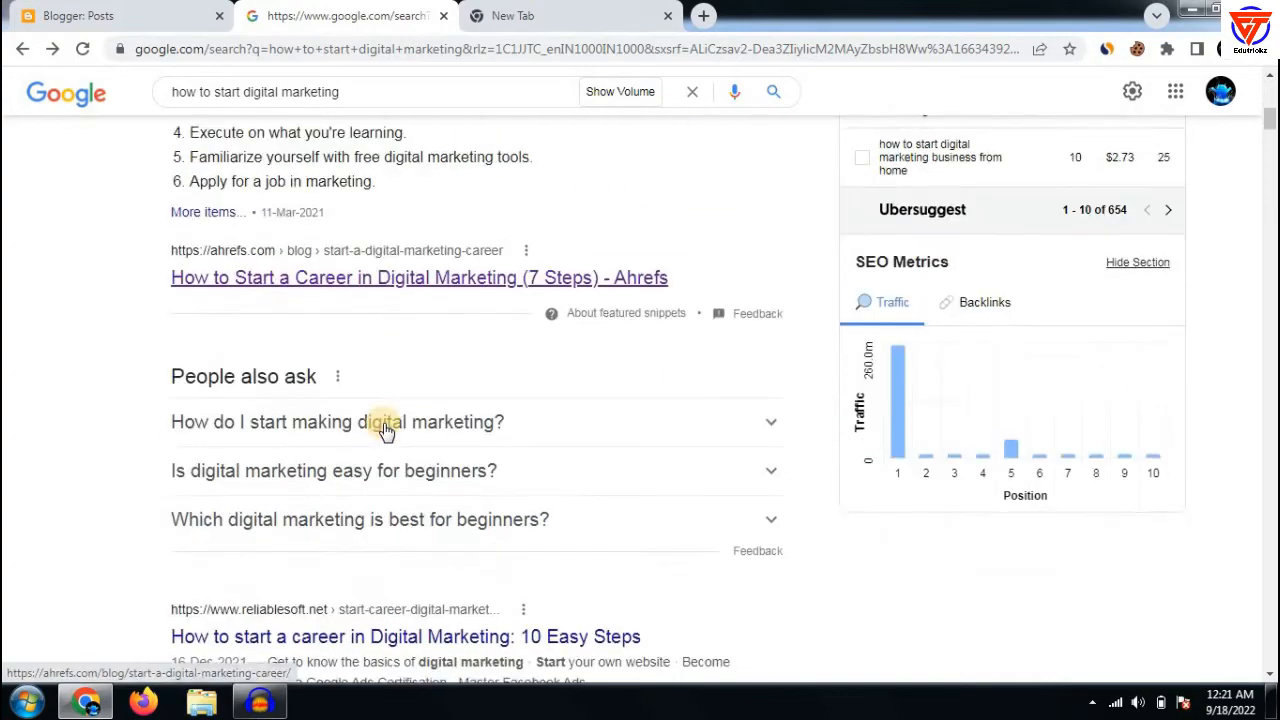
Read through Reliablesoft's "How to start a career in Digital Marketing: 10 Easy Steps" article in a separate tab and close that tab
drag(364, 417, 514, 9)
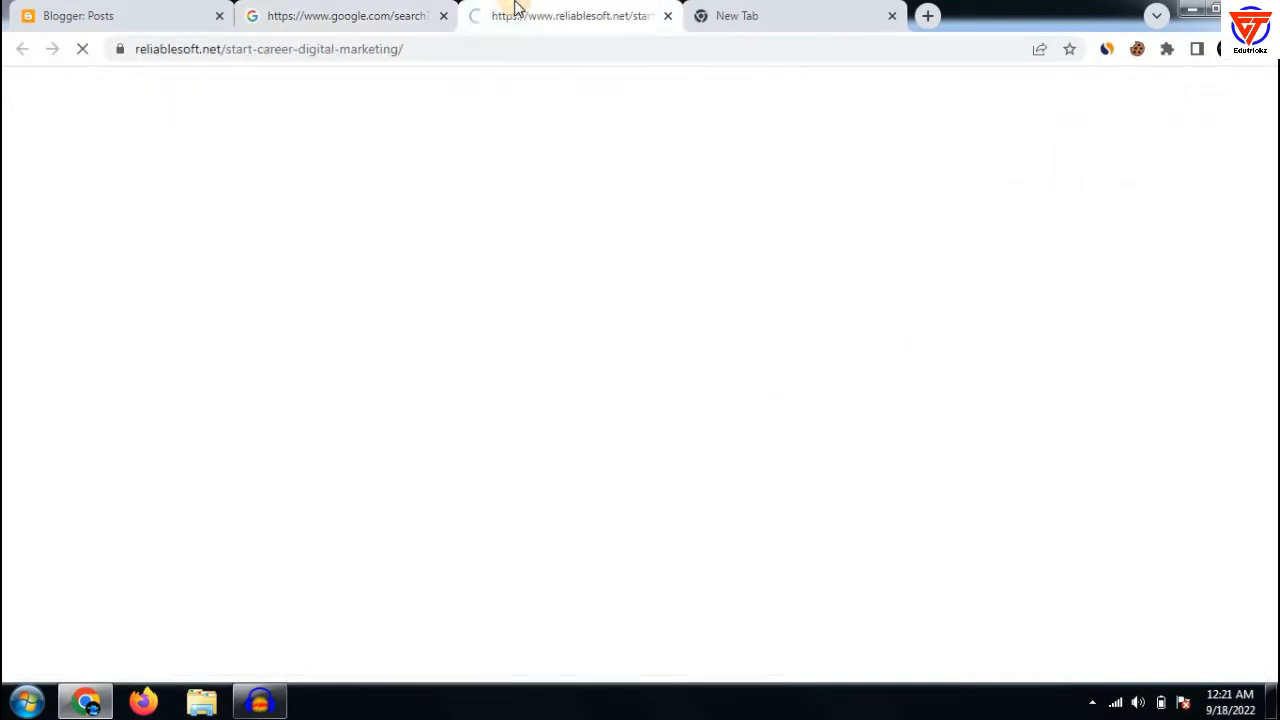
scroll(521, 237, down, 4)
scroll(521, 237, down, 10)
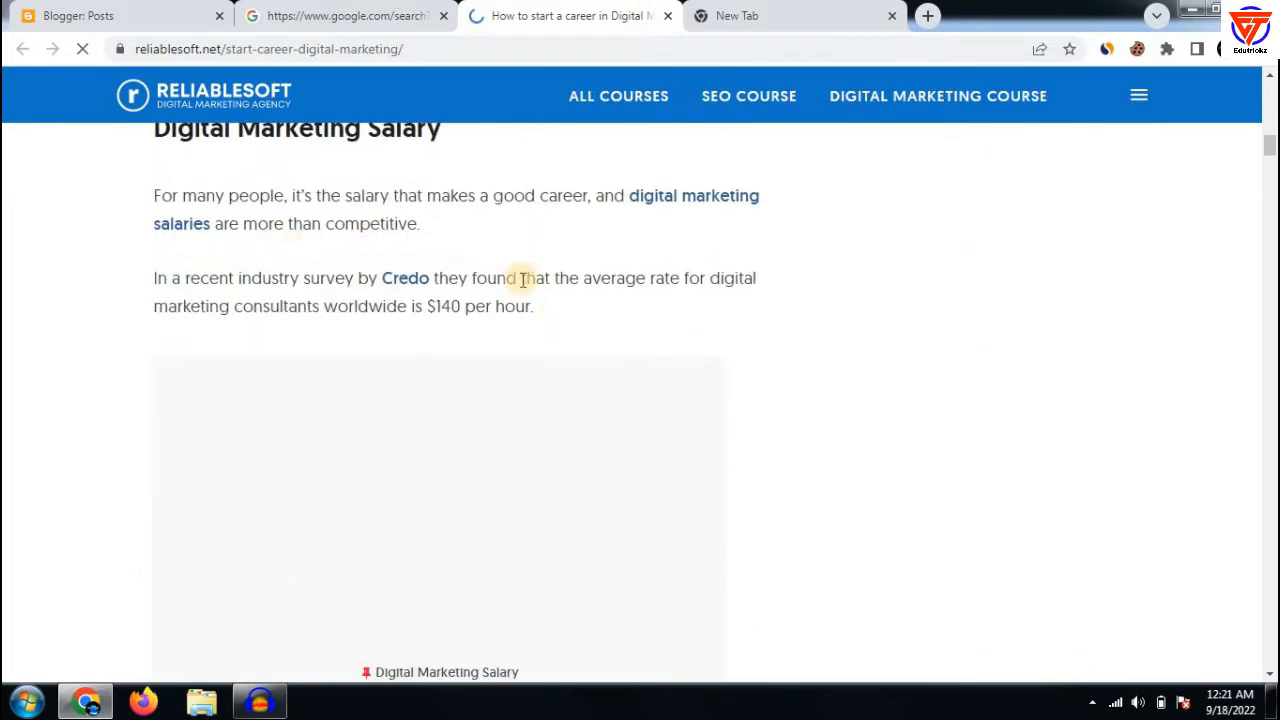
scroll(501, 301, up, 2)
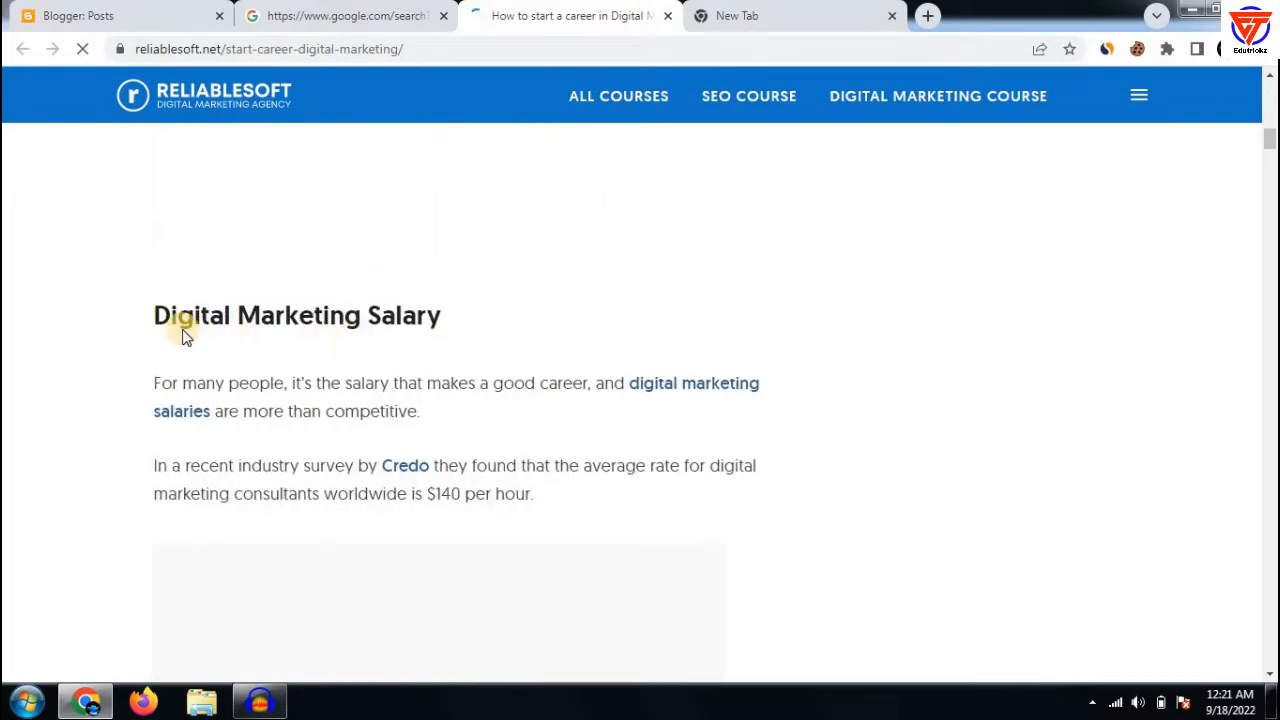
scroll(470, 340, down, 7)
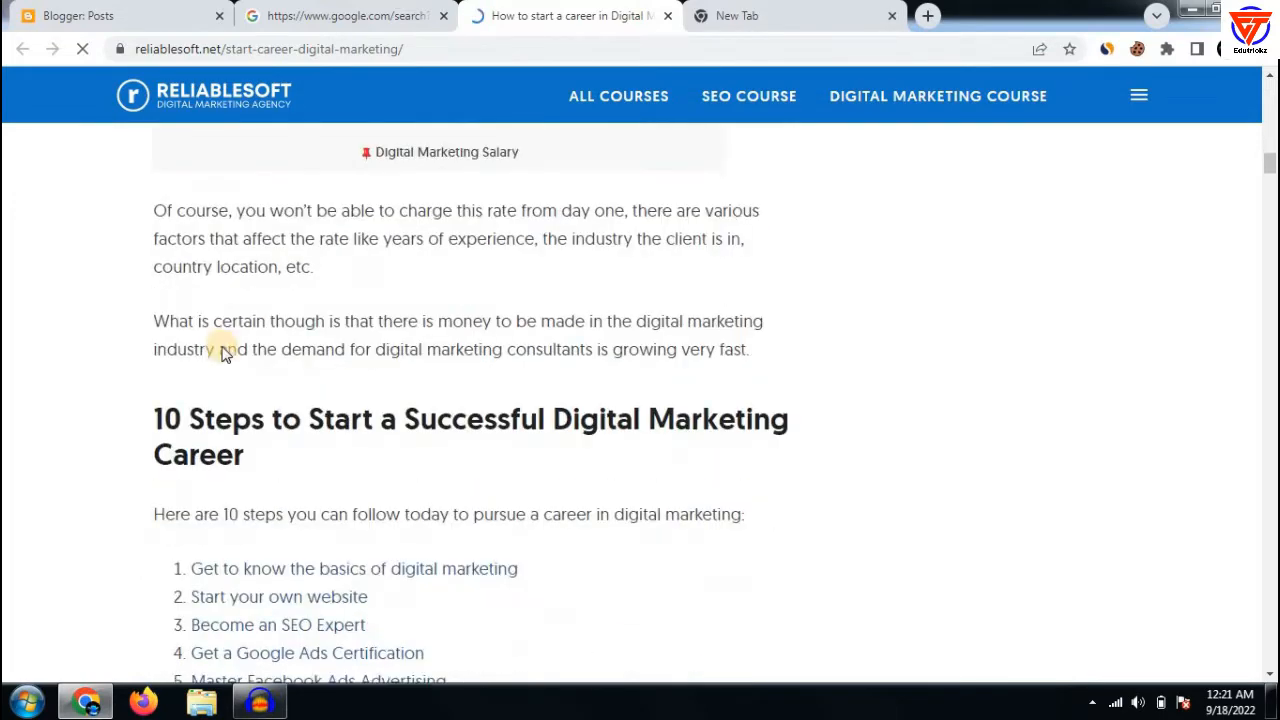
scroll(250, 330, down, 2)
scroll(285, 400, down, 5)
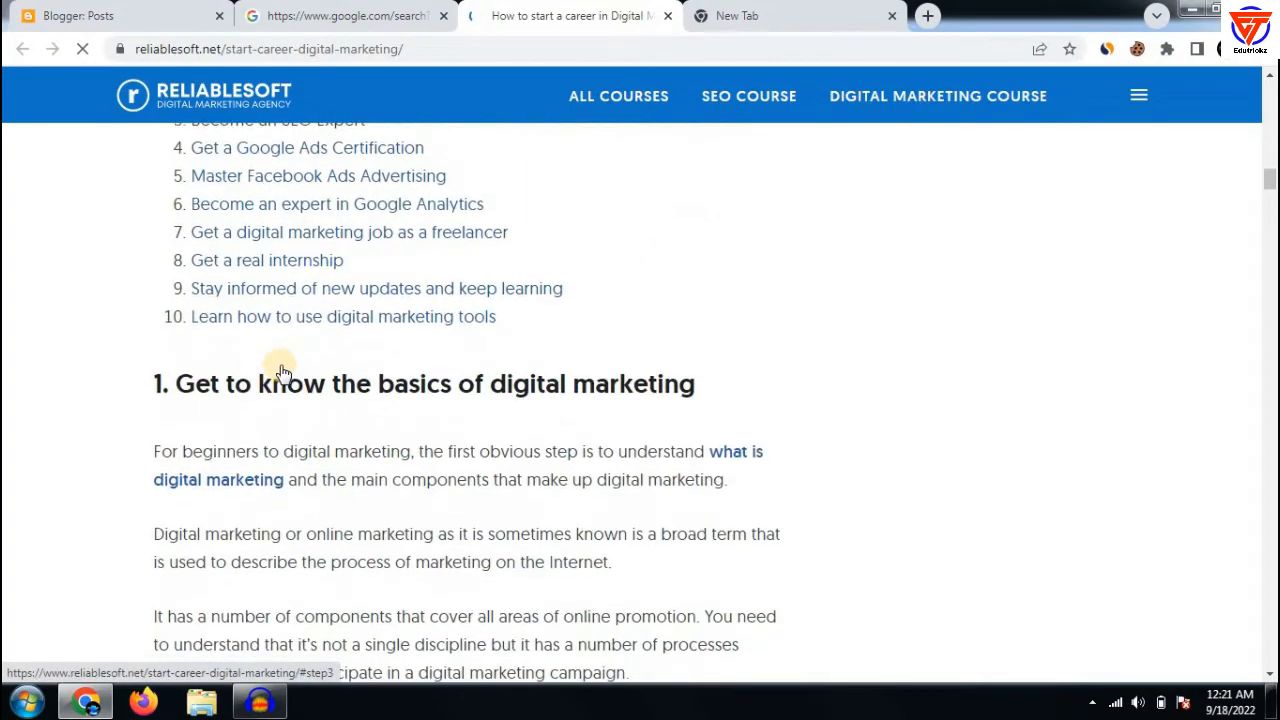
scroll(84, 186, down, 15)
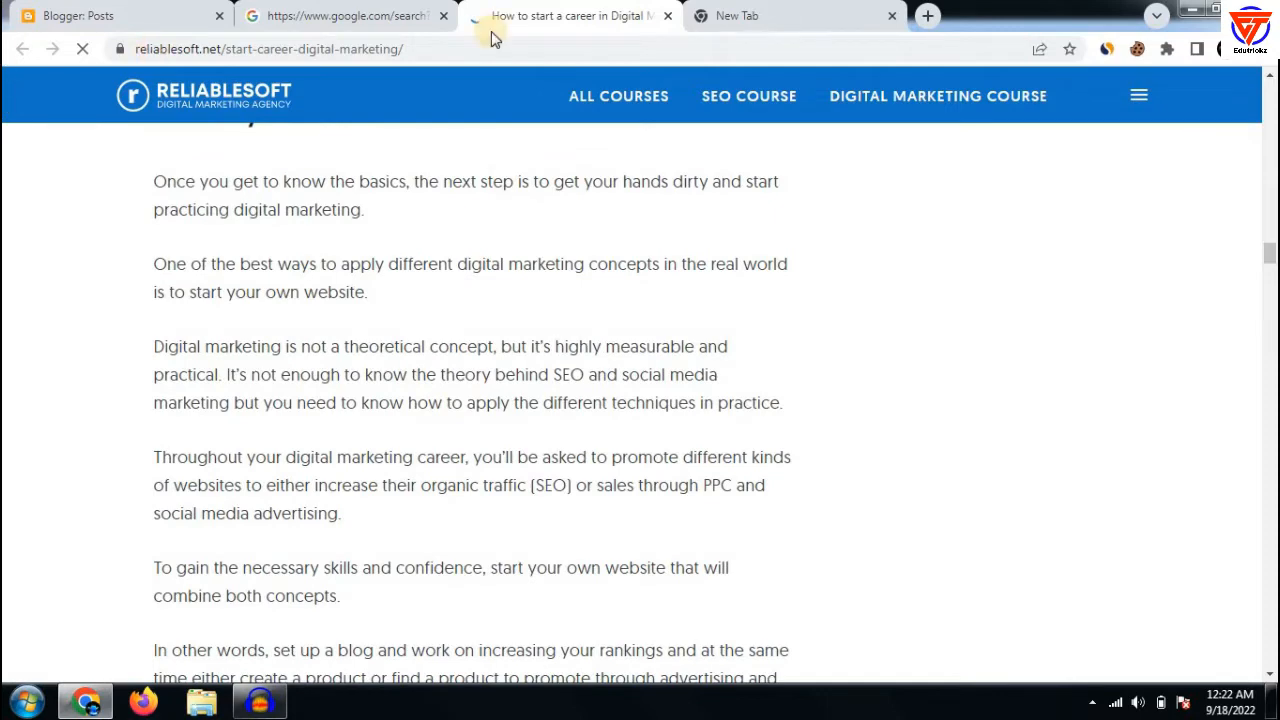
middle_click(557, 8)
scroll(230, 325, up, 5)
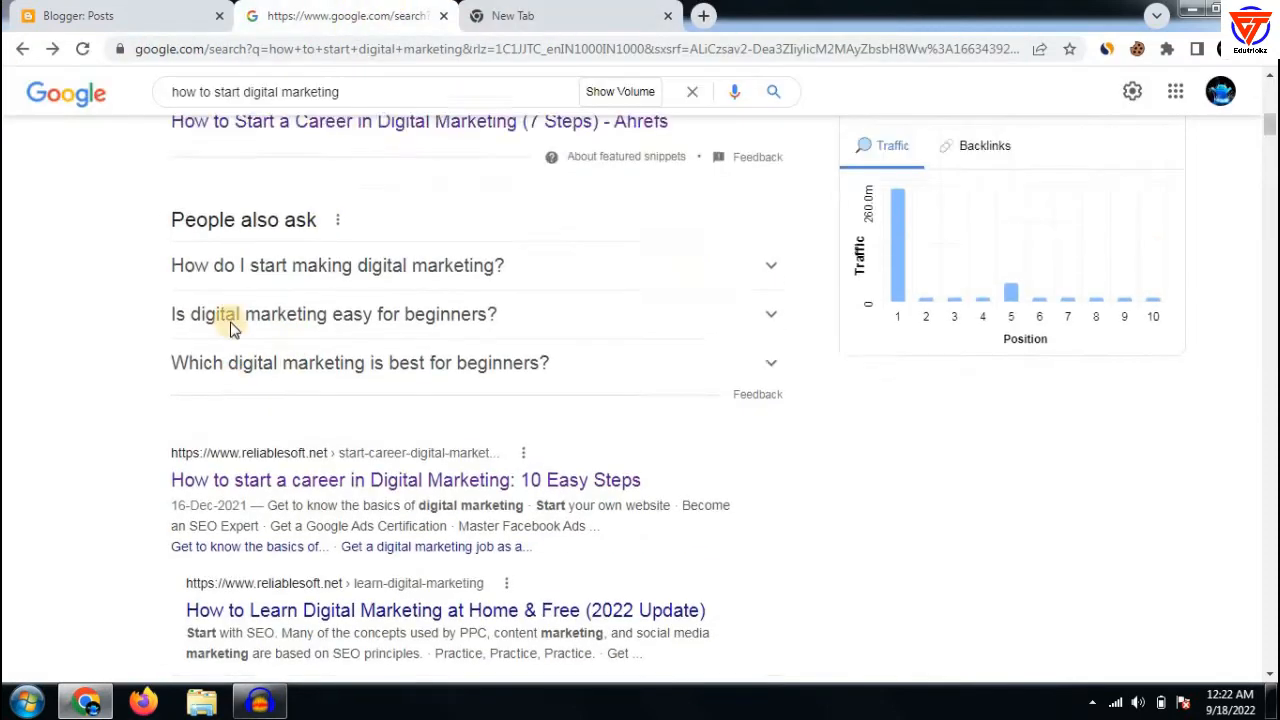
scroll(214, 323, up, 3)
Create a new post in the SAMPLE BLOG on Blogger and place the cursor in its empty body
click(5, 8)
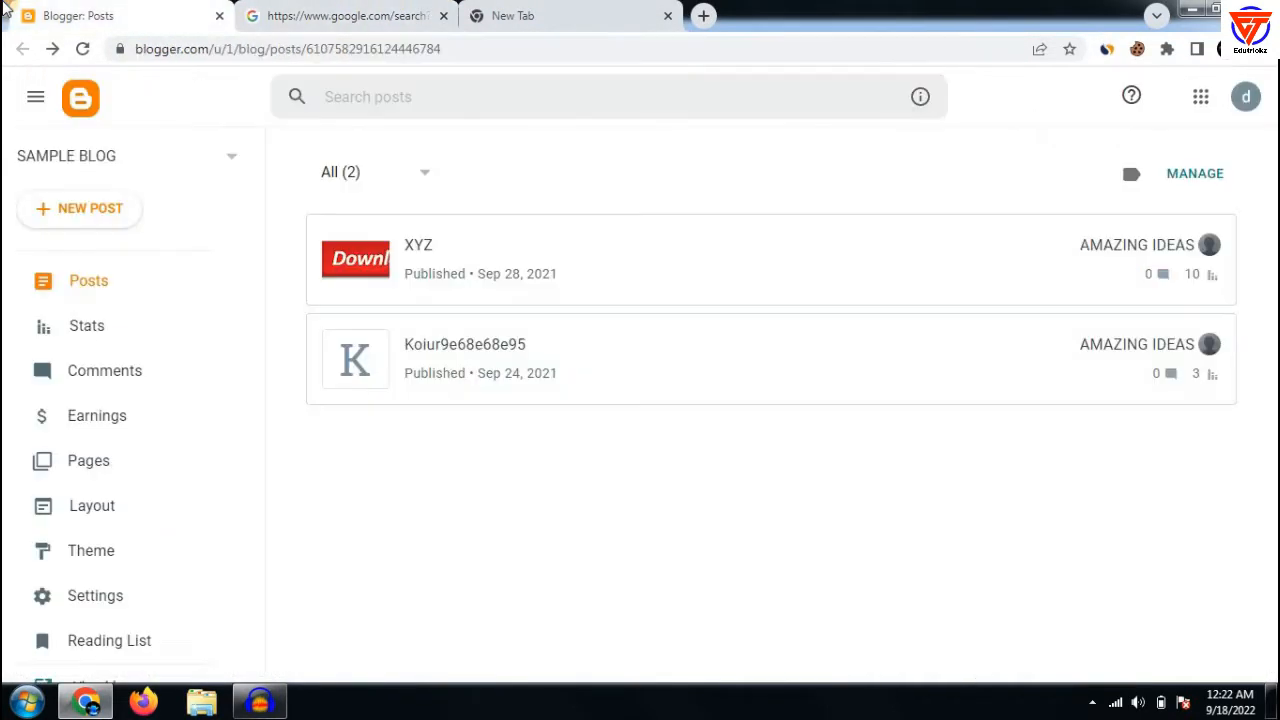
click(68, 208)
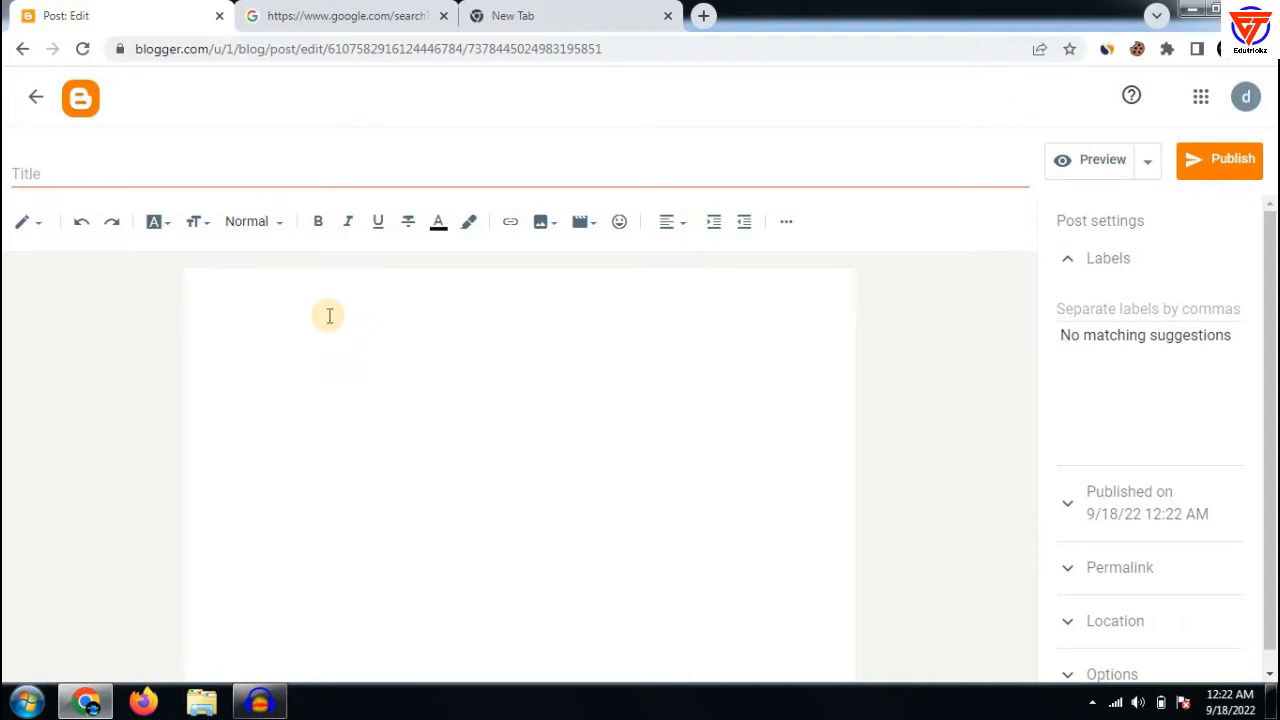
click(329, 315)
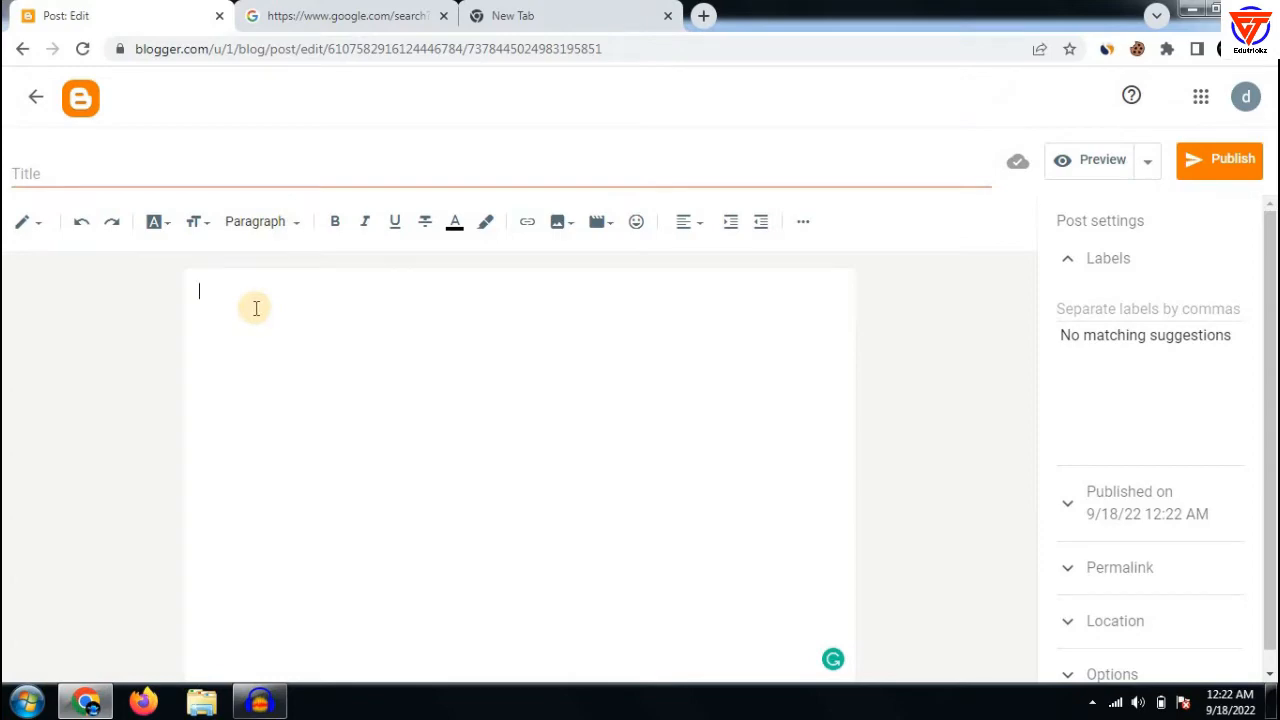
Reopen the Ahrefs article "How to Start a Career in Digital Marketing (7 Steps)" from the search results and read its introduction
click(355, 12)
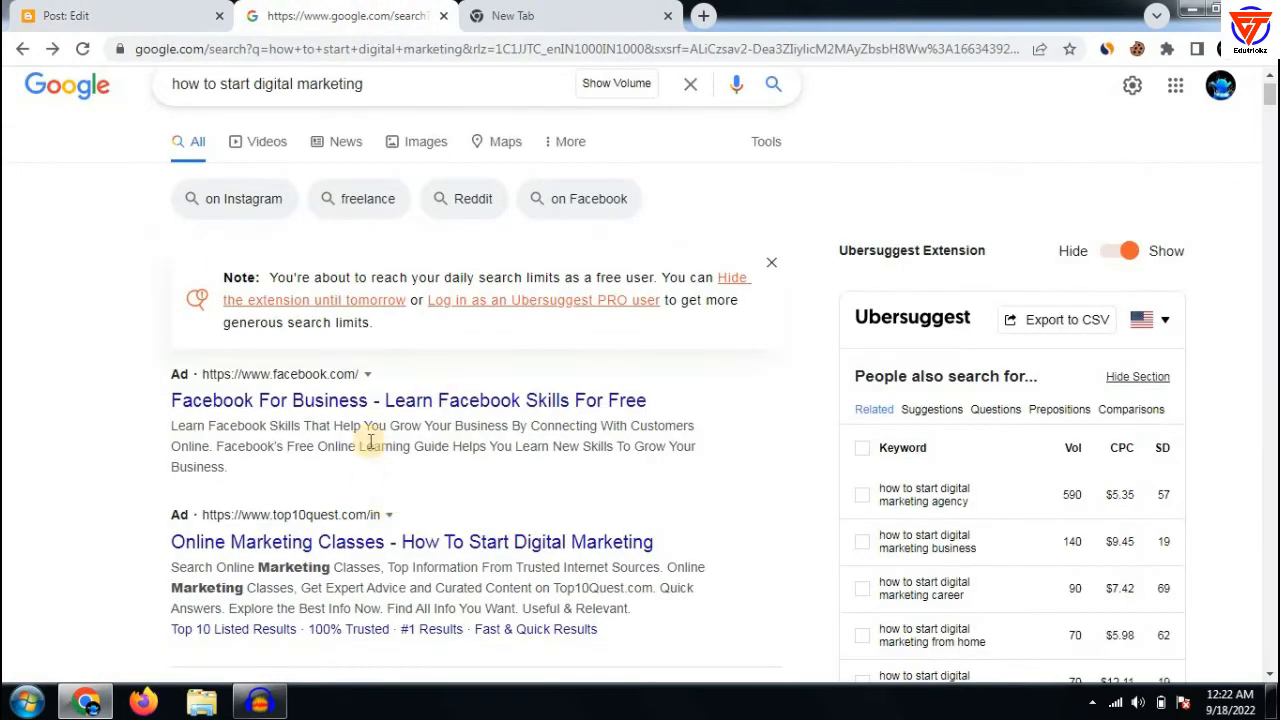
scroll(368, 470, down, 1)
scroll(329, 500, down, 5)
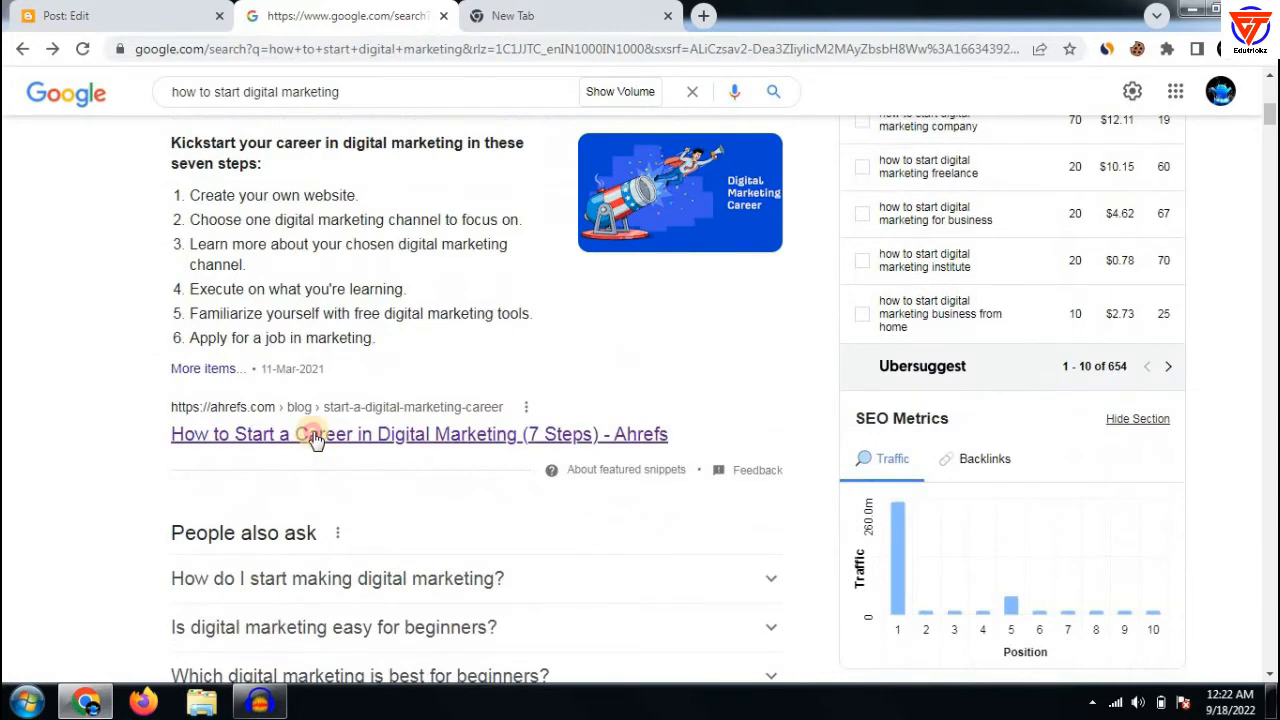
click(313, 438)
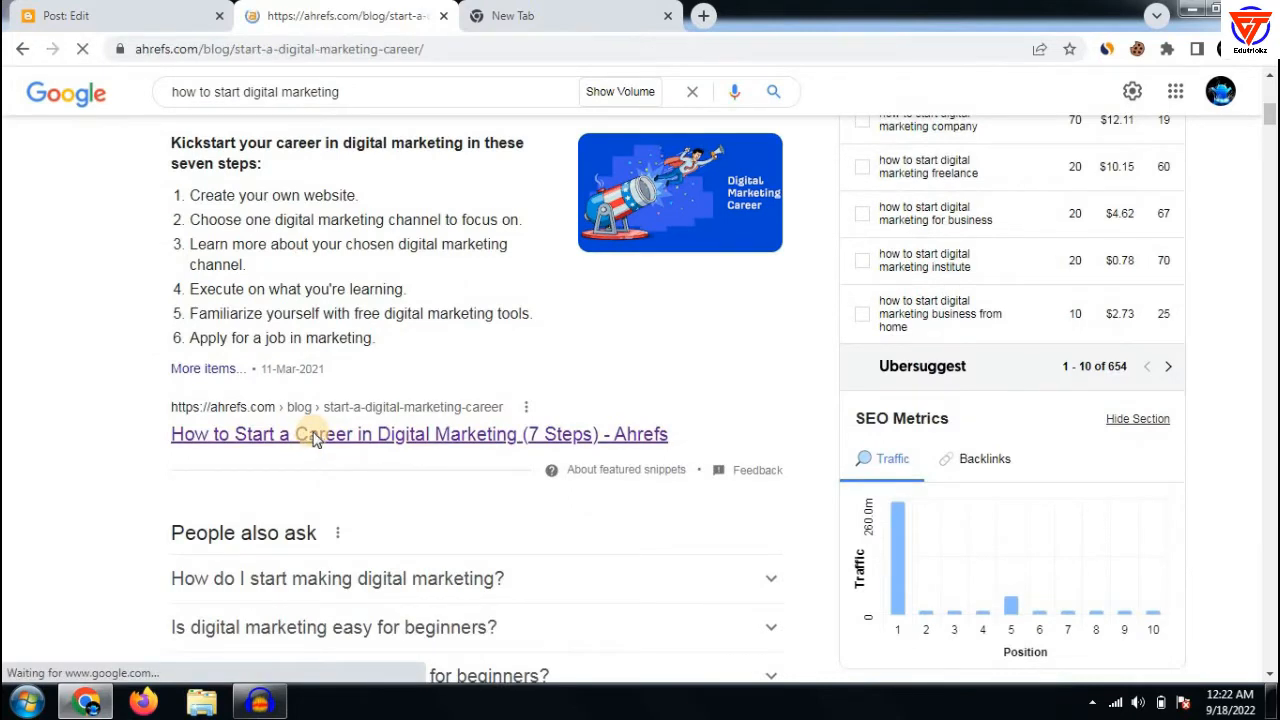
scroll(715, 355, down, 1)
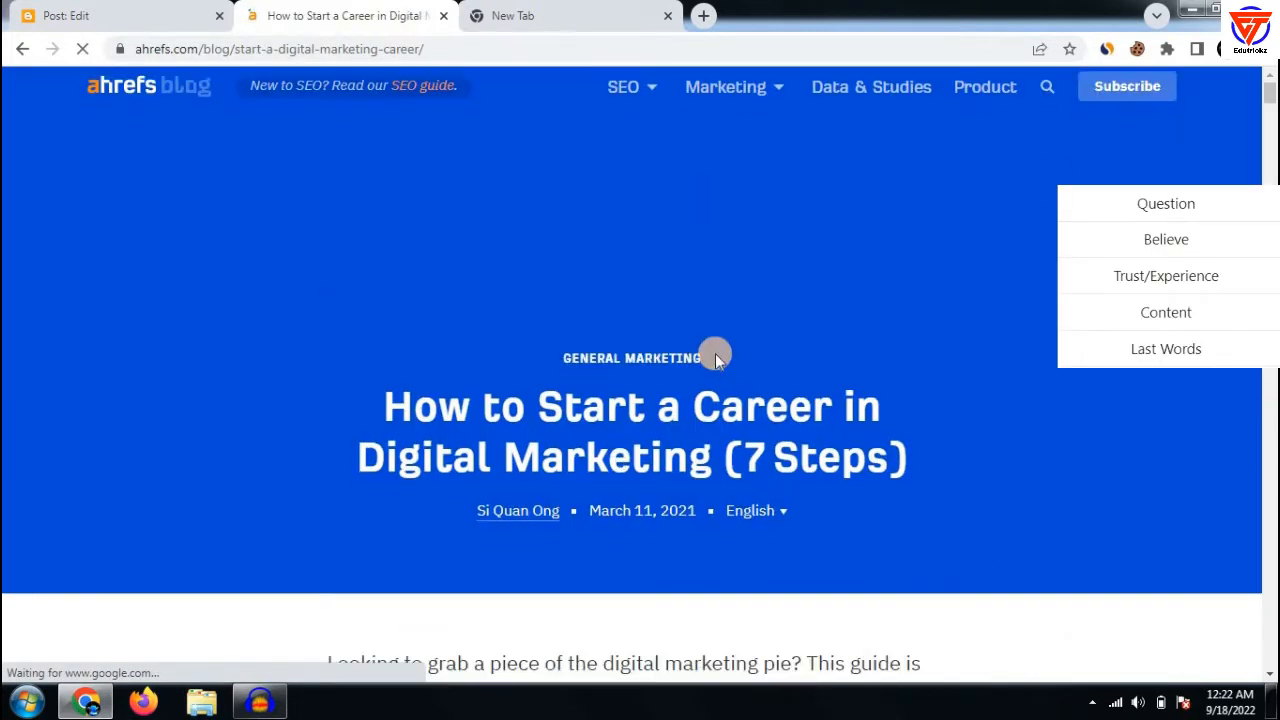
scroll(655, 305, down, 4)
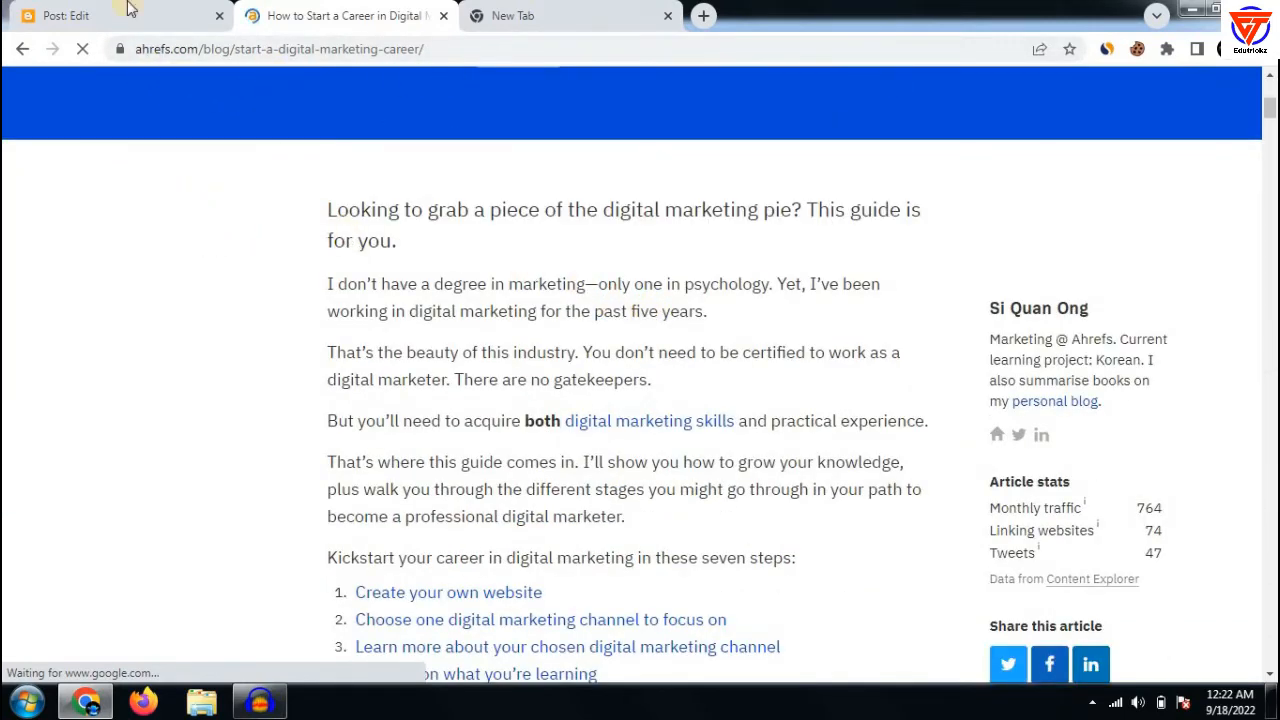
click(30, 10)
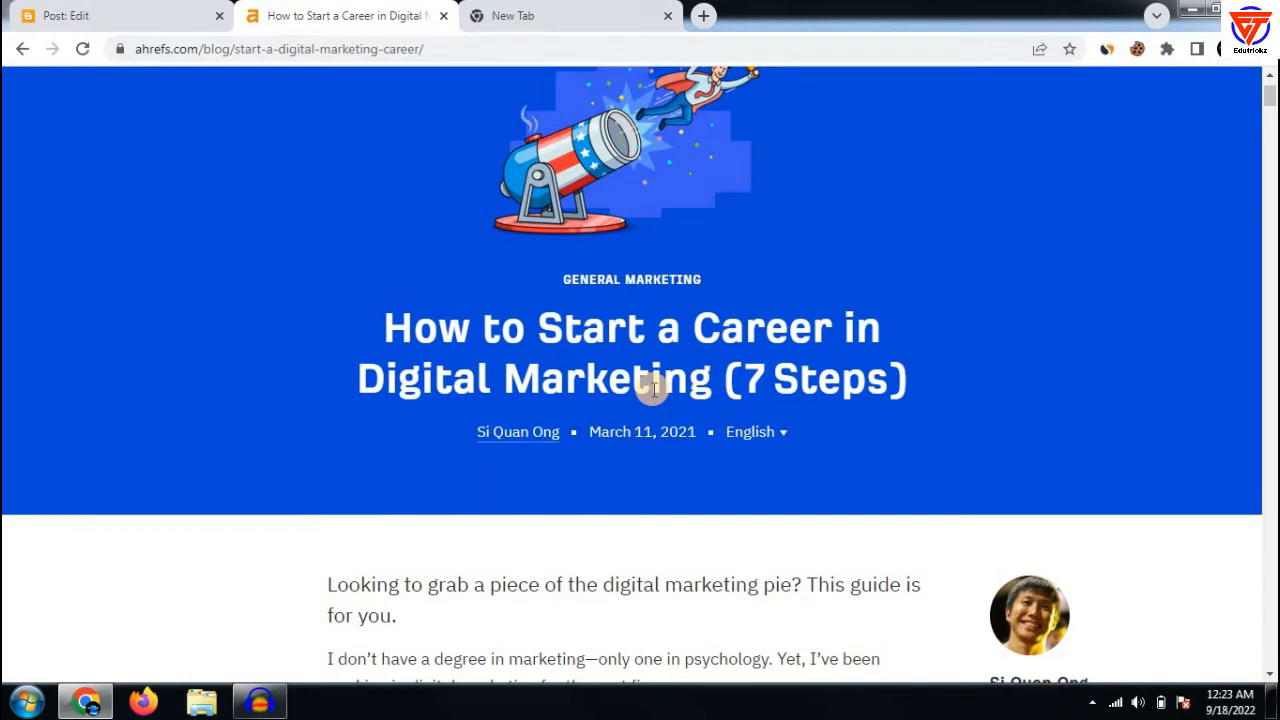
Examine the Ahrefs article's headline and its step count alongside the empty Blogger post title as a model for a new title
drag(743, 378, 772, 390)
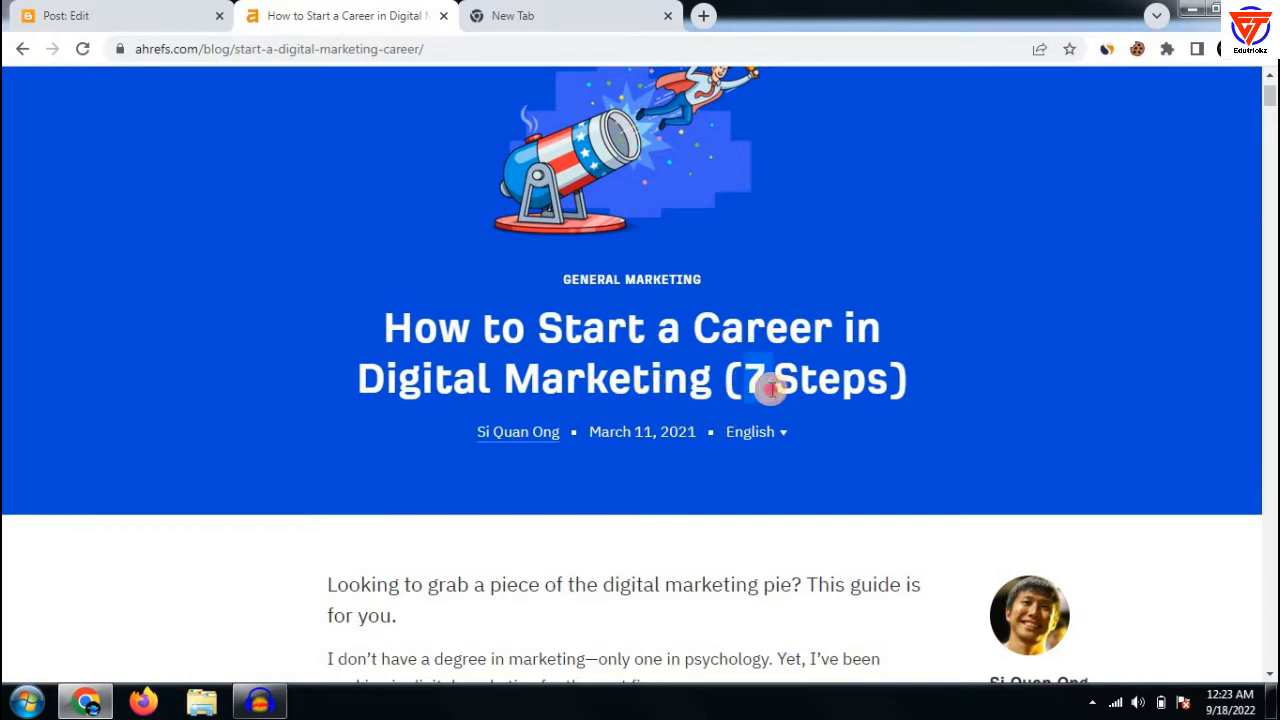
click(771, 390)
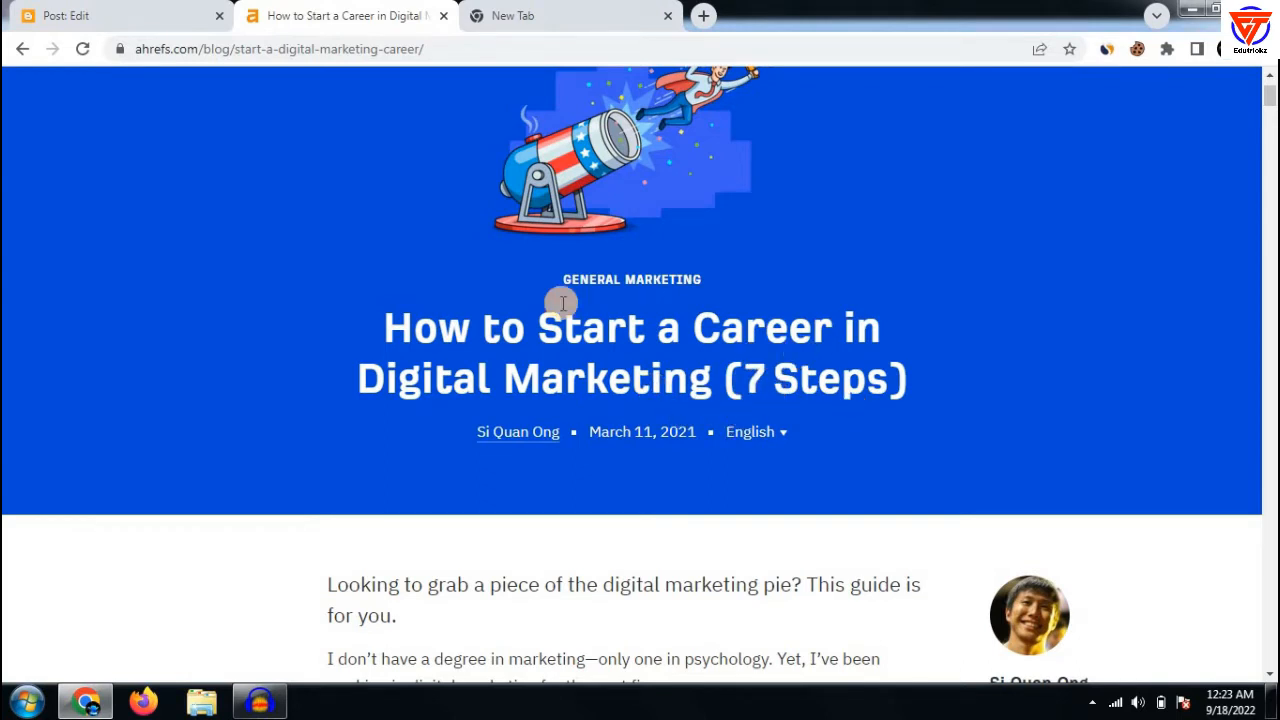
drag(371, 324, 931, 386)
click(1003, 410)
click(16, 8)
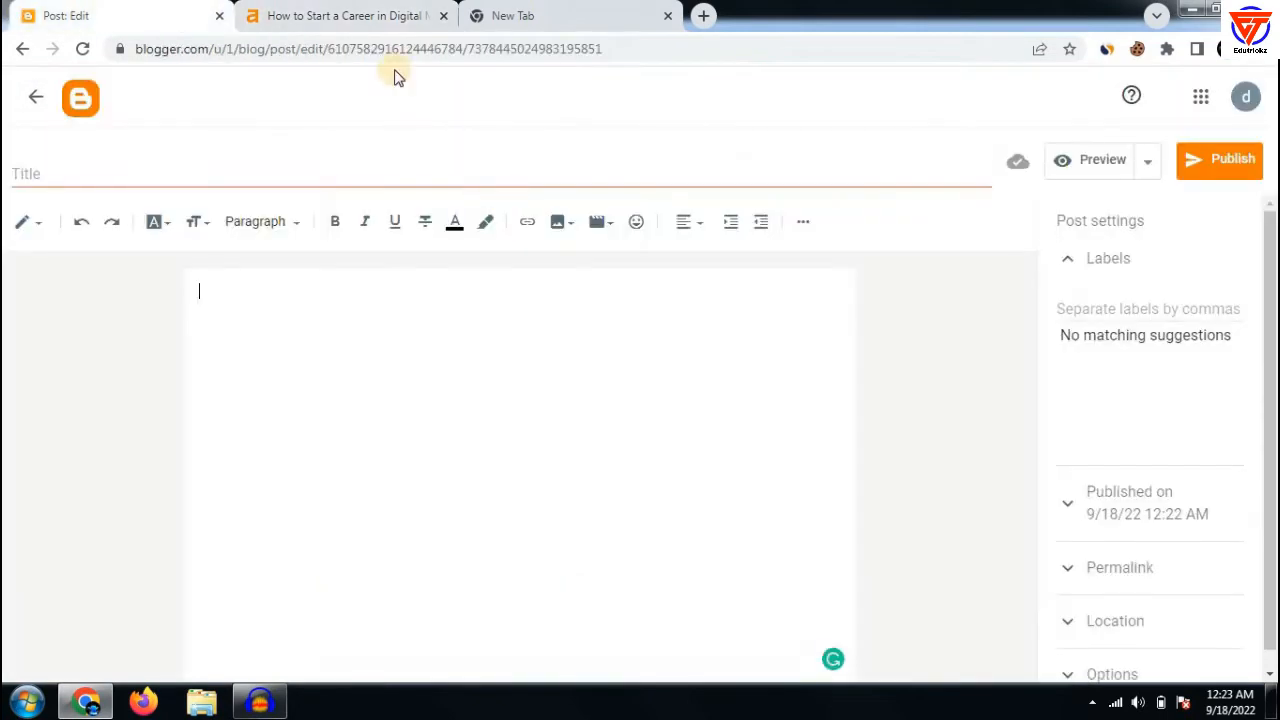
click(392, 5)
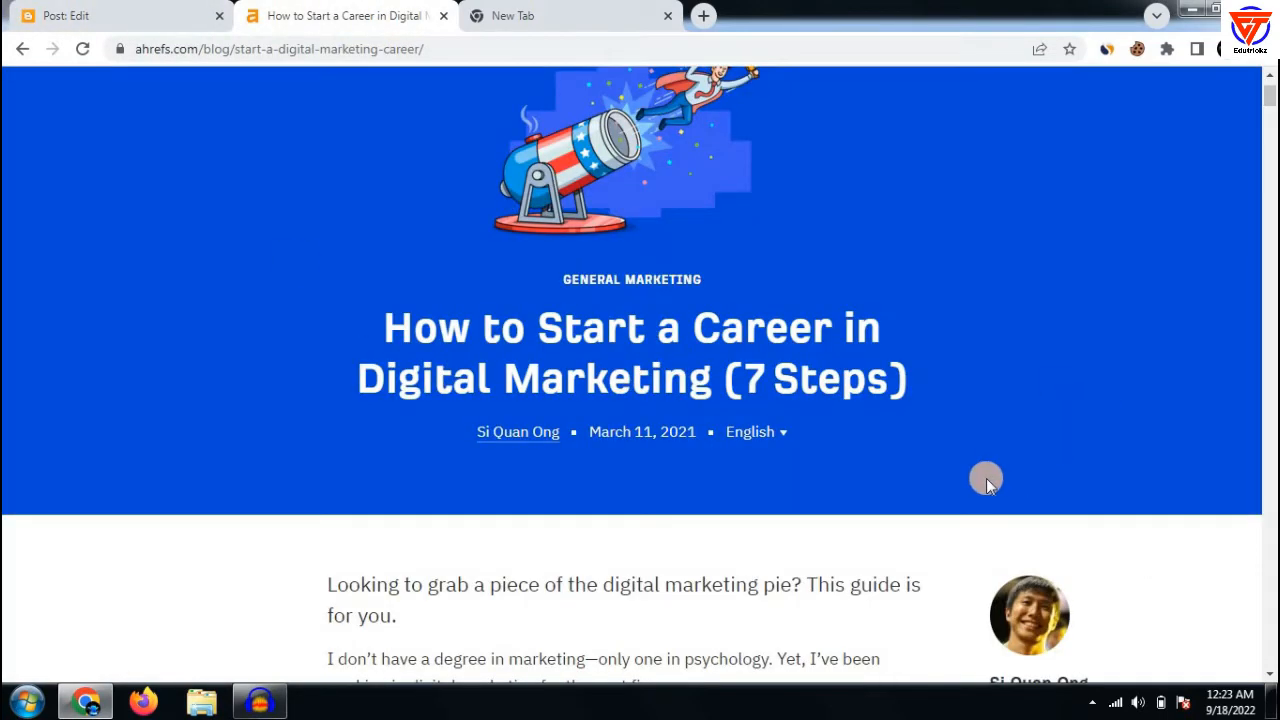
click(8, 9)
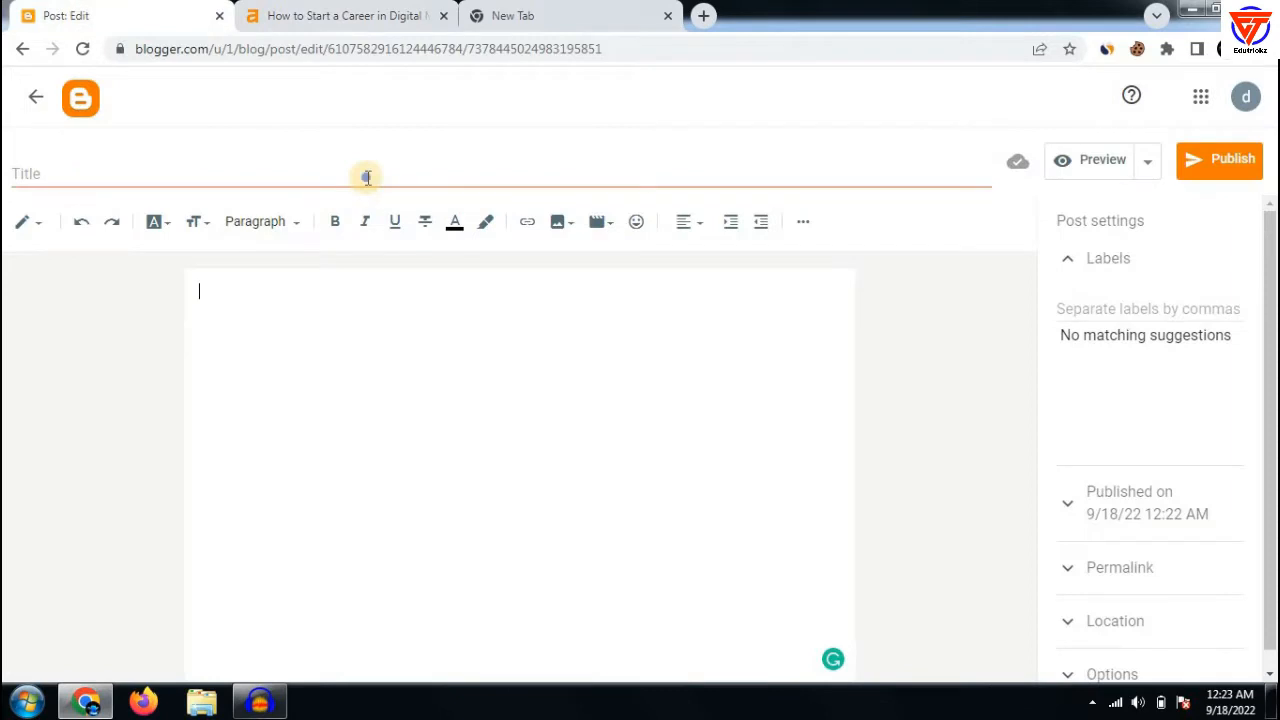
right_click(341, 172)
click(306, 14)
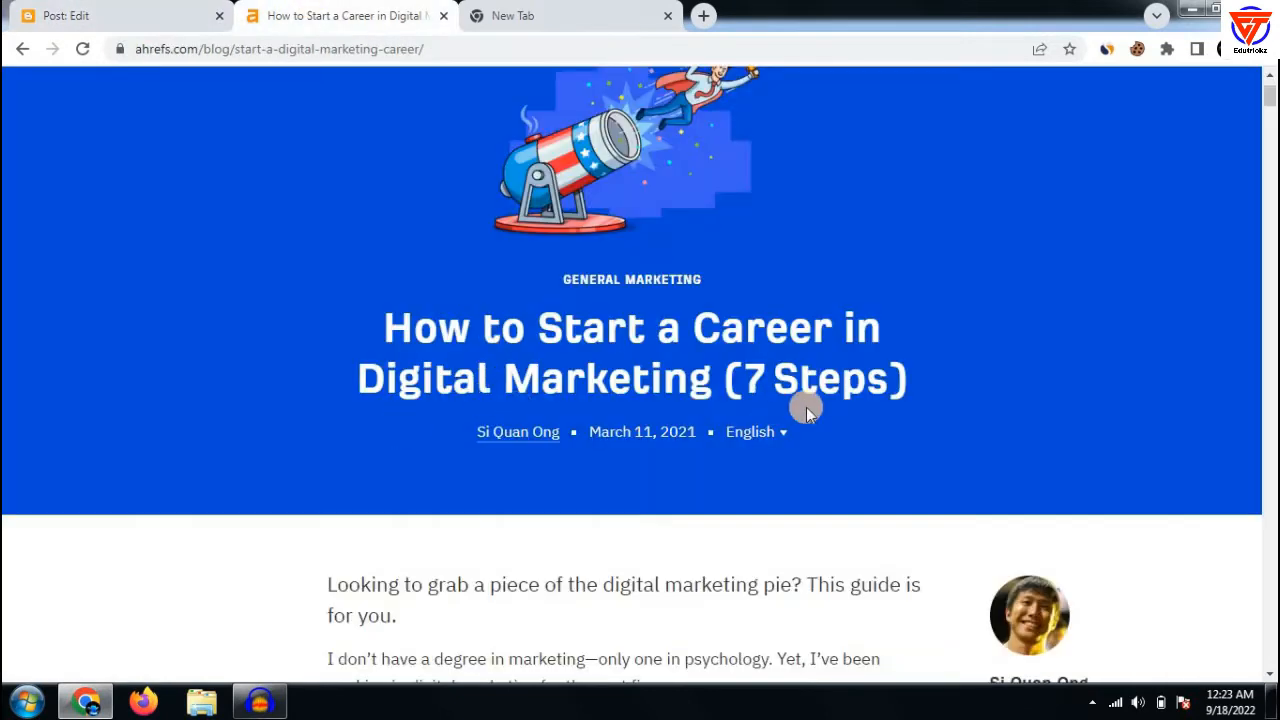
Title the Blogger post "How to start Digital marketing in 5 Simple steps", with Digital and Simple capitalised
click(8, 9)
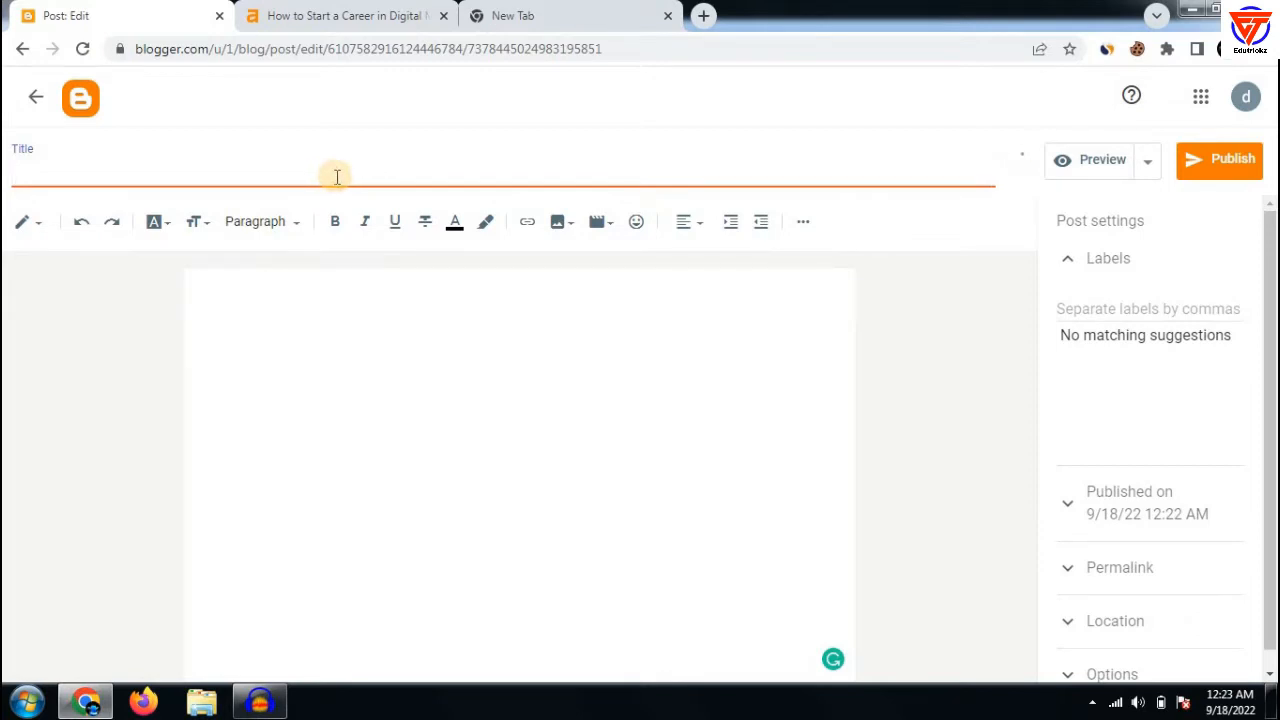
text(How to start digital marketing in 5 simple steps)
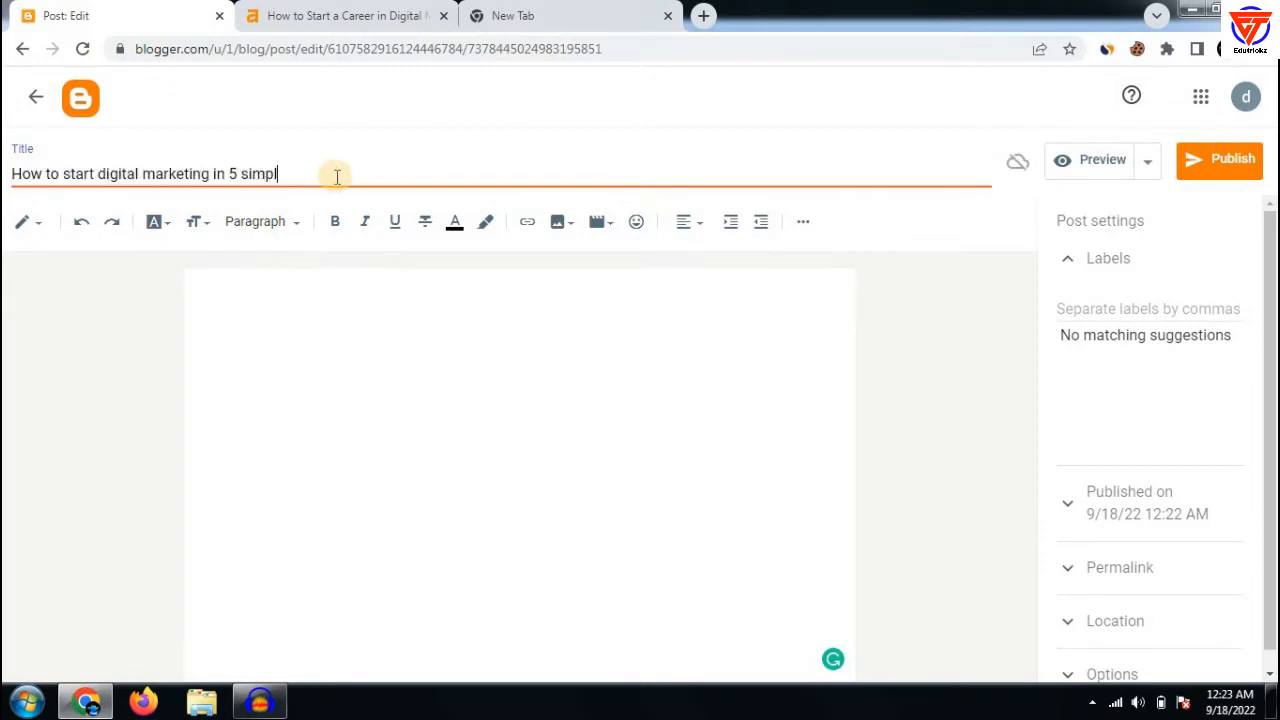
click(105, 174)
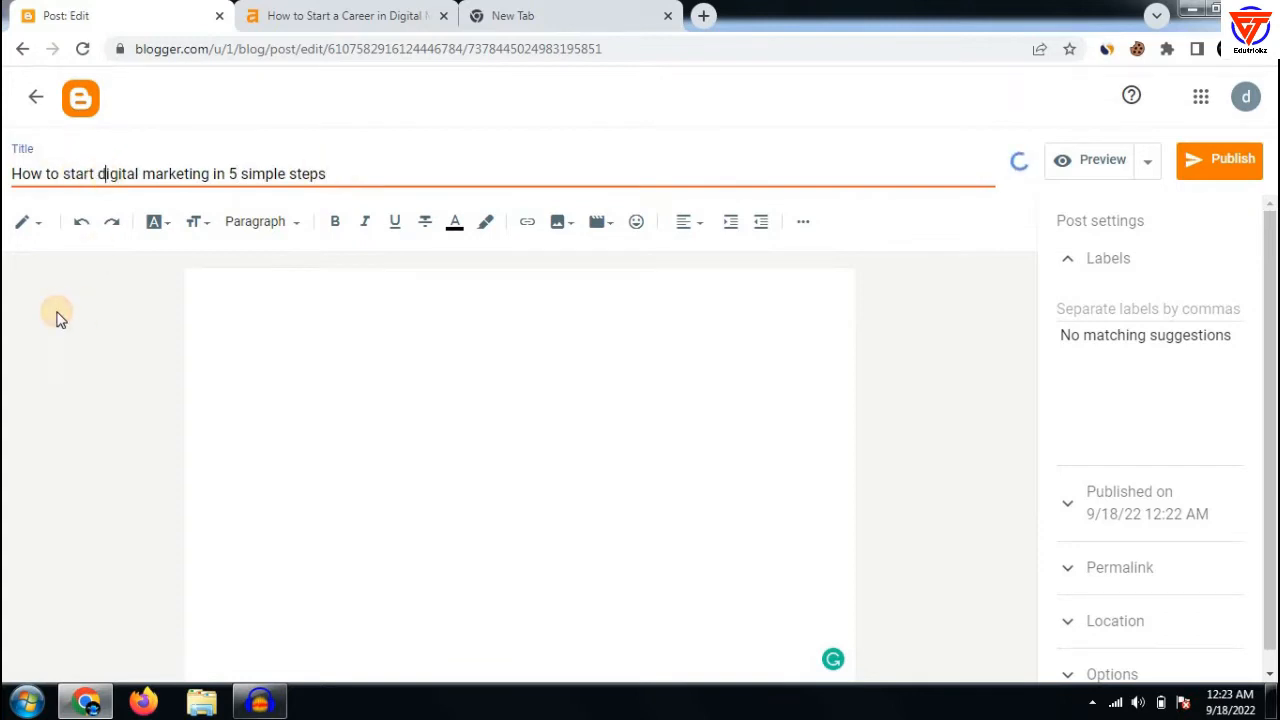
key(BackSpace)
text(D)
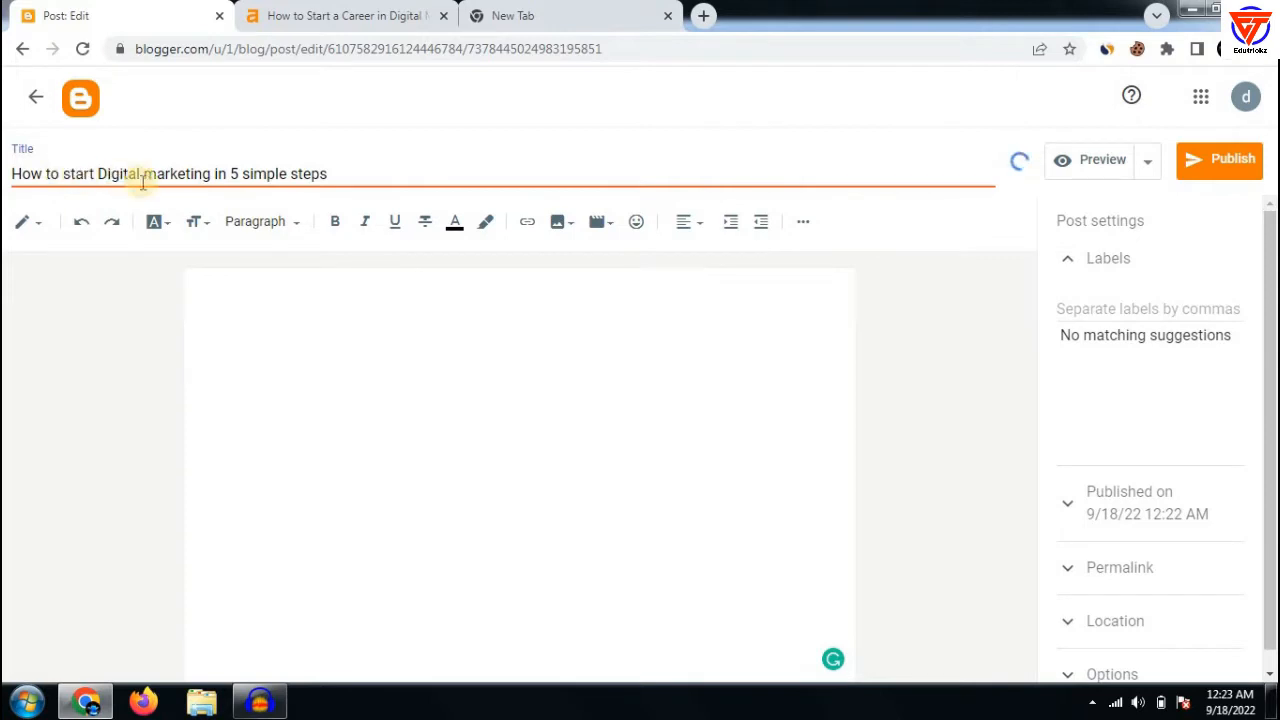
click(245, 176)
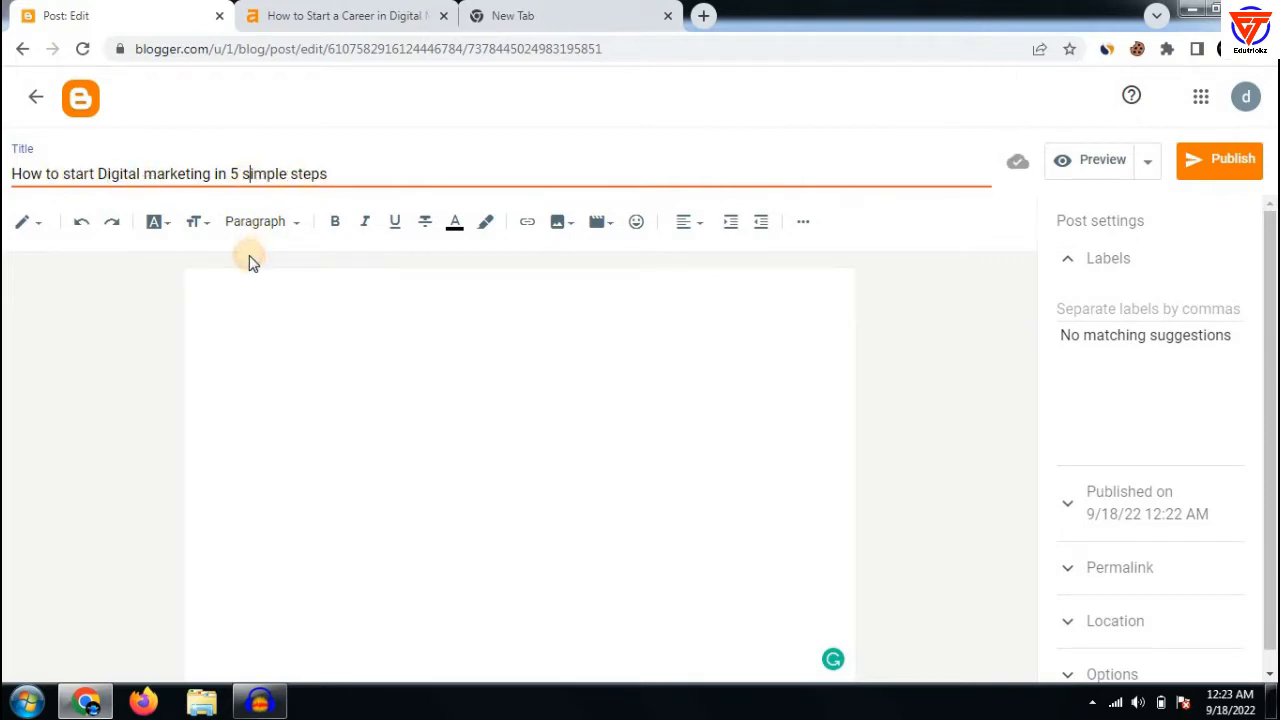
key(BackSpace)
text(S)
click(316, 323)
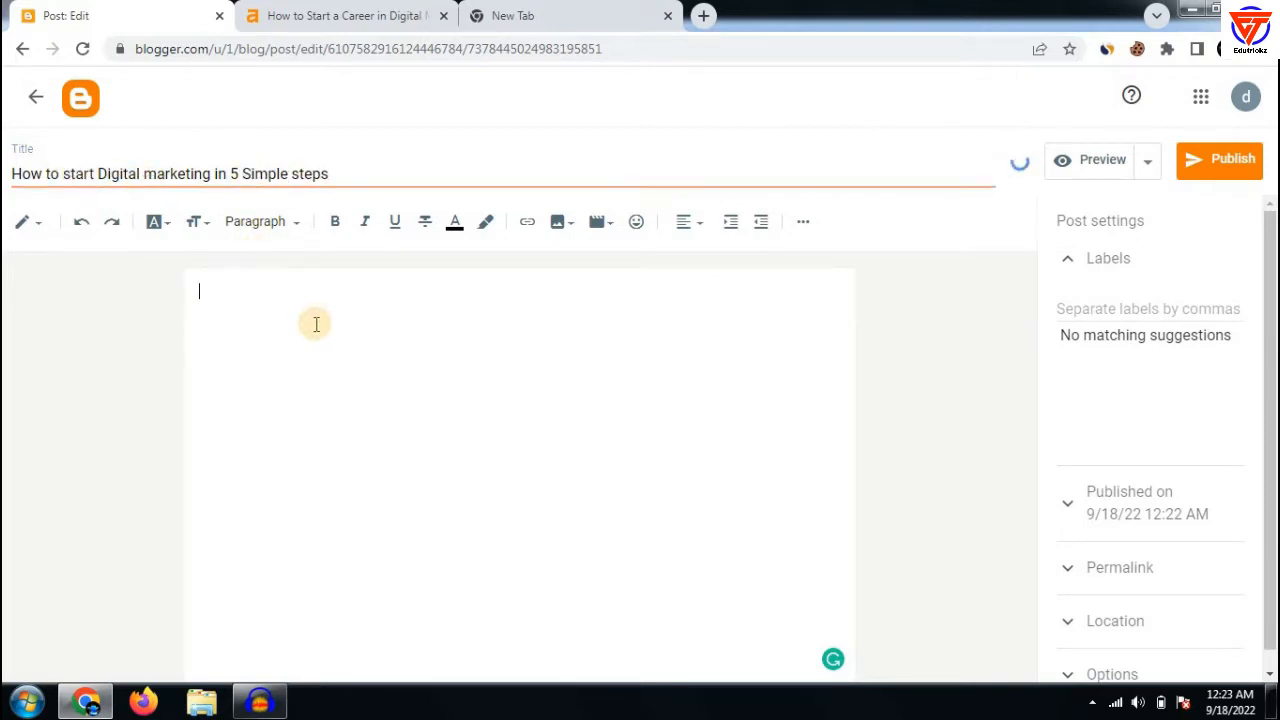
Copy the full post title text and highlight its "5 Simple steps" part
drag(340, 173, 14, 173)
right_click(156, 164)
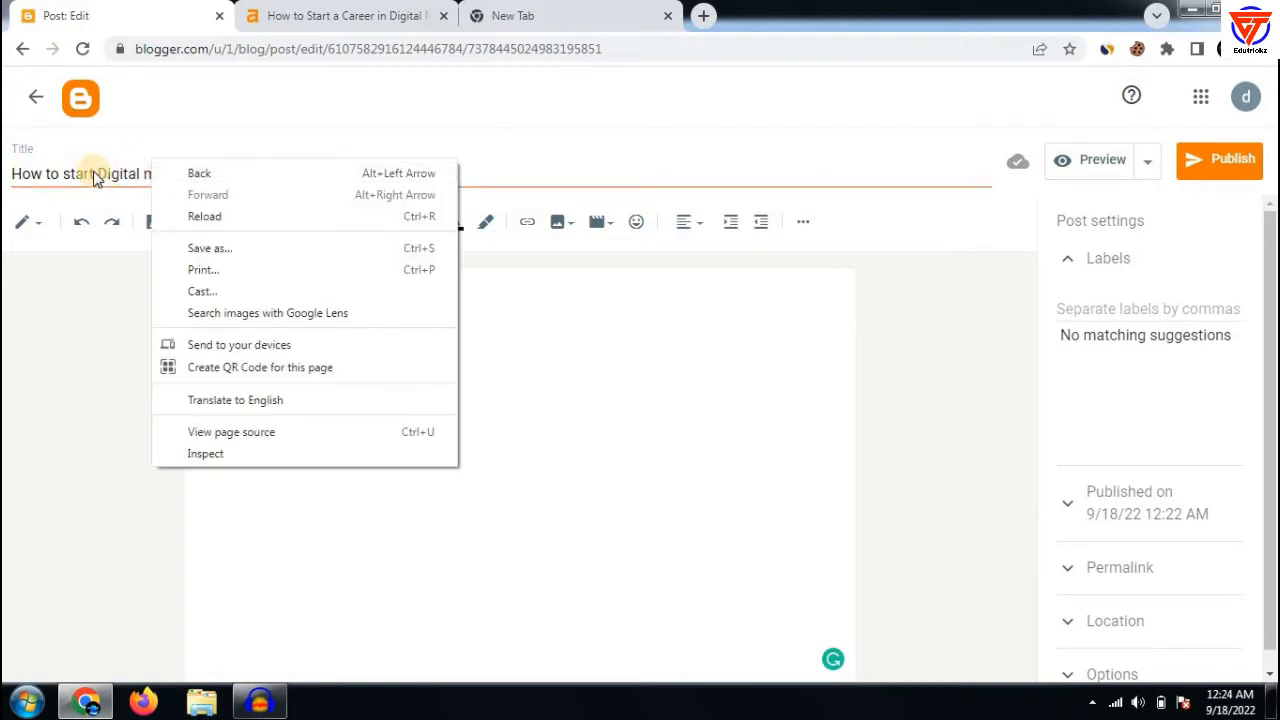
triple_click(95, 175)
right_click(95, 175)
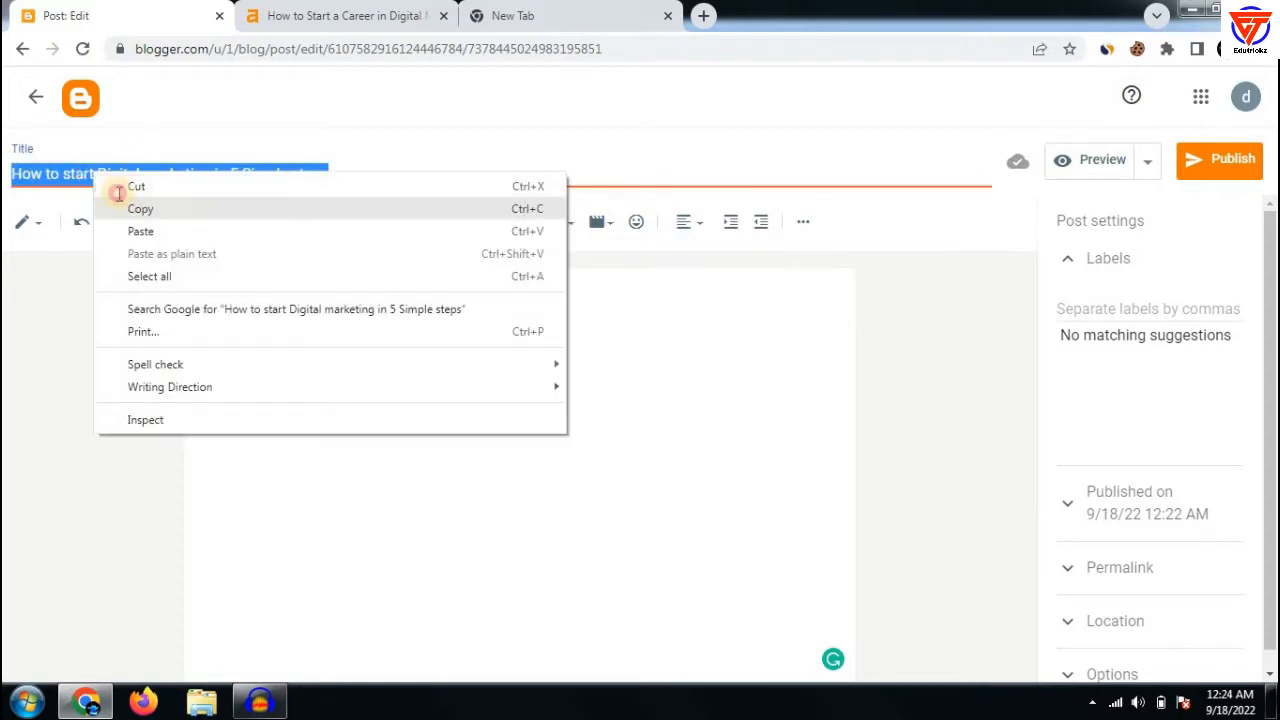
click(120, 205)
click(229, 174)
drag(230, 174, 350, 175)
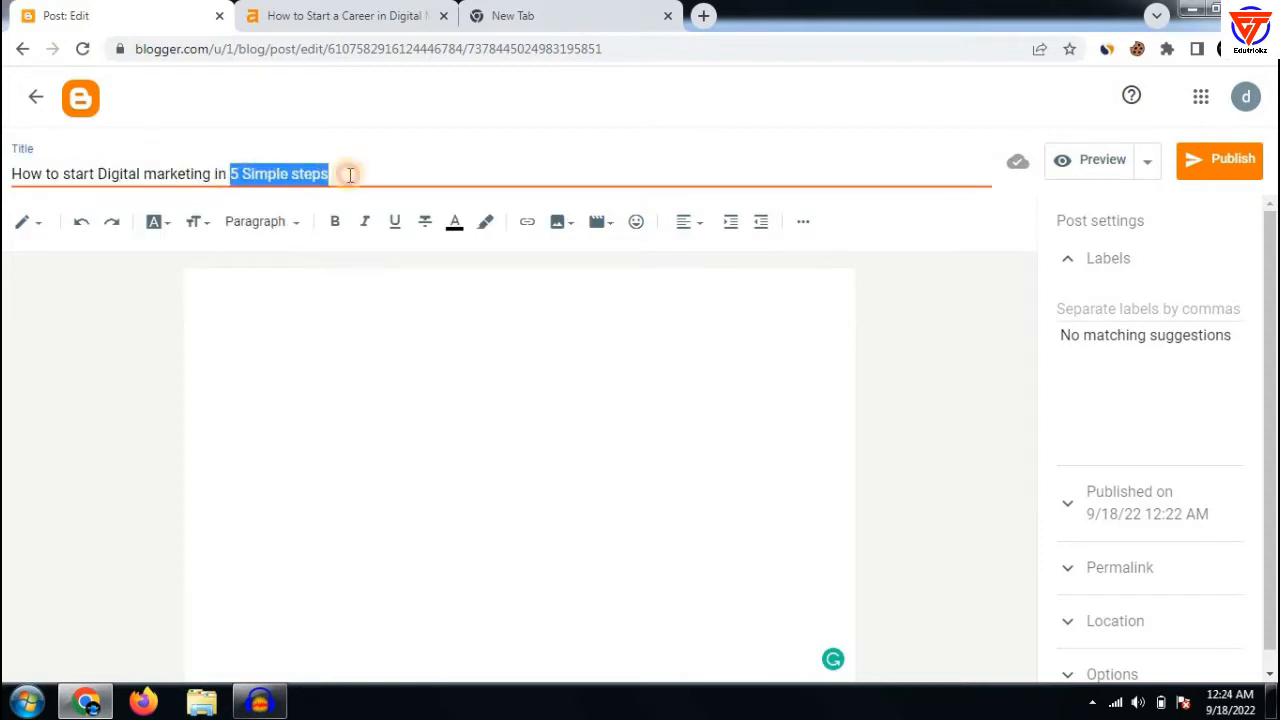
click(350, 175)
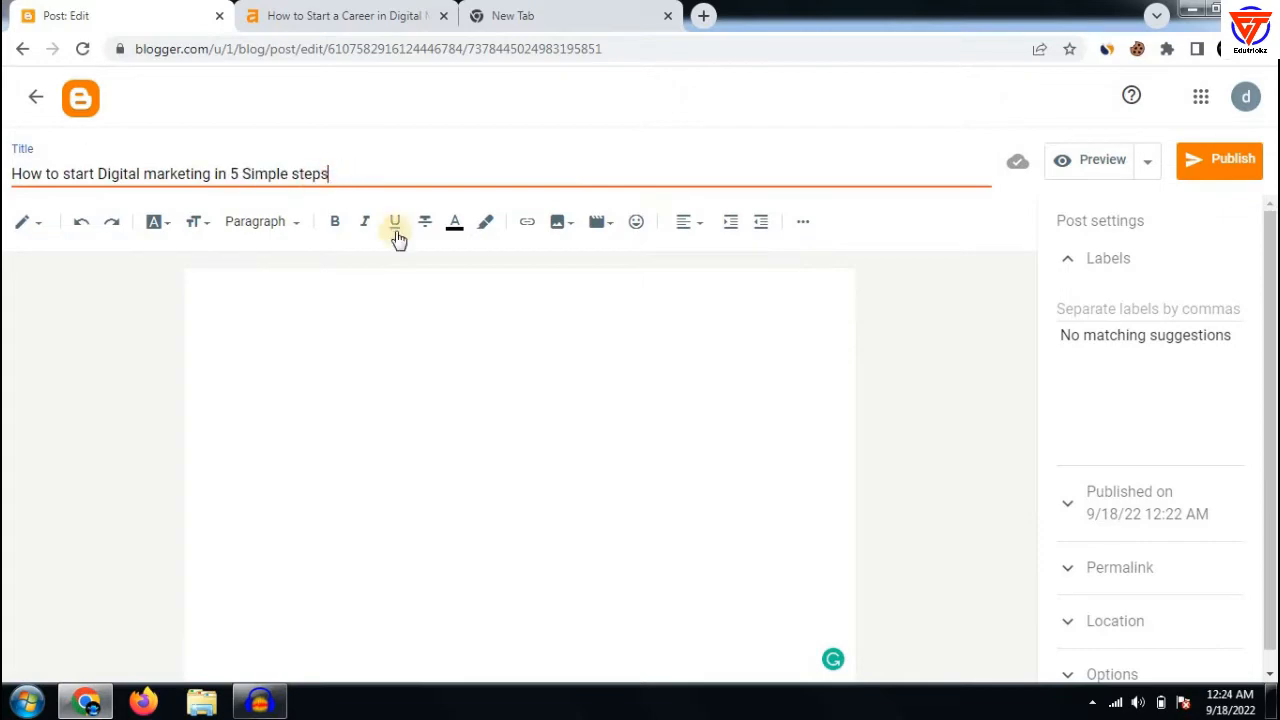
Review the opening paragraphs of the Ahrefs article and return to the Blogger post
click(380, 8)
scroll(511, 388, down, 3)
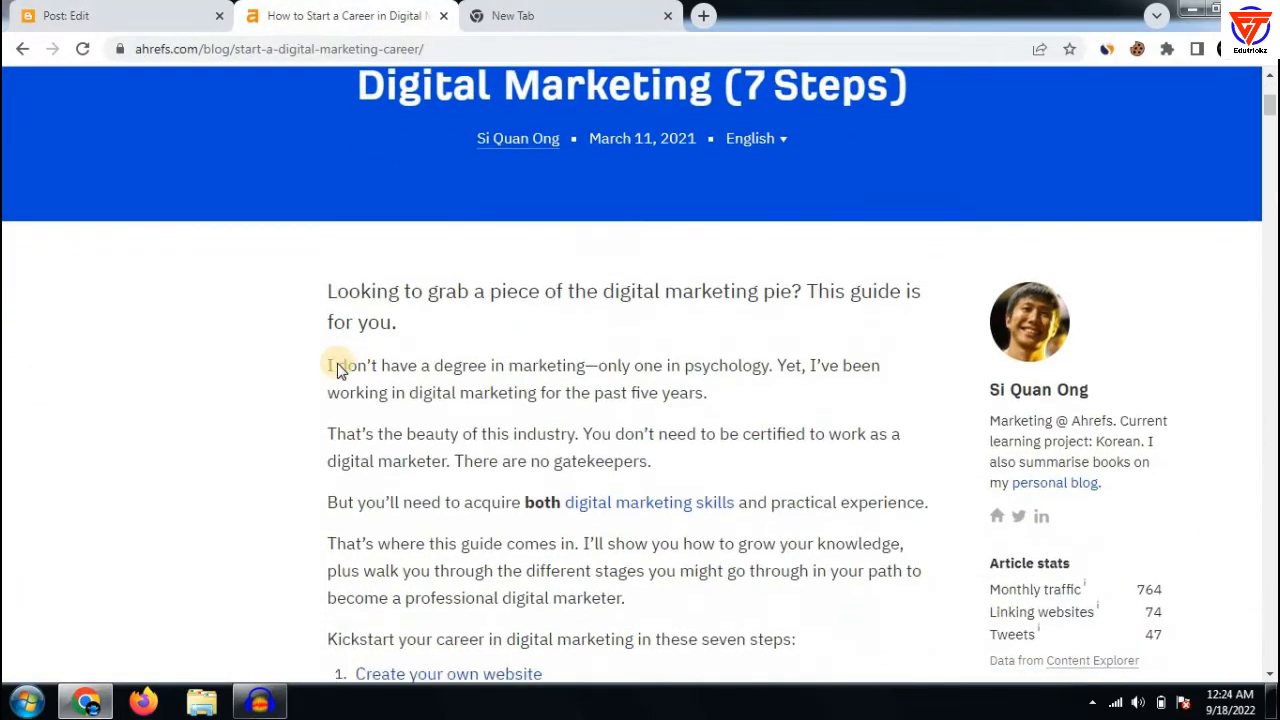
click(33, 8)
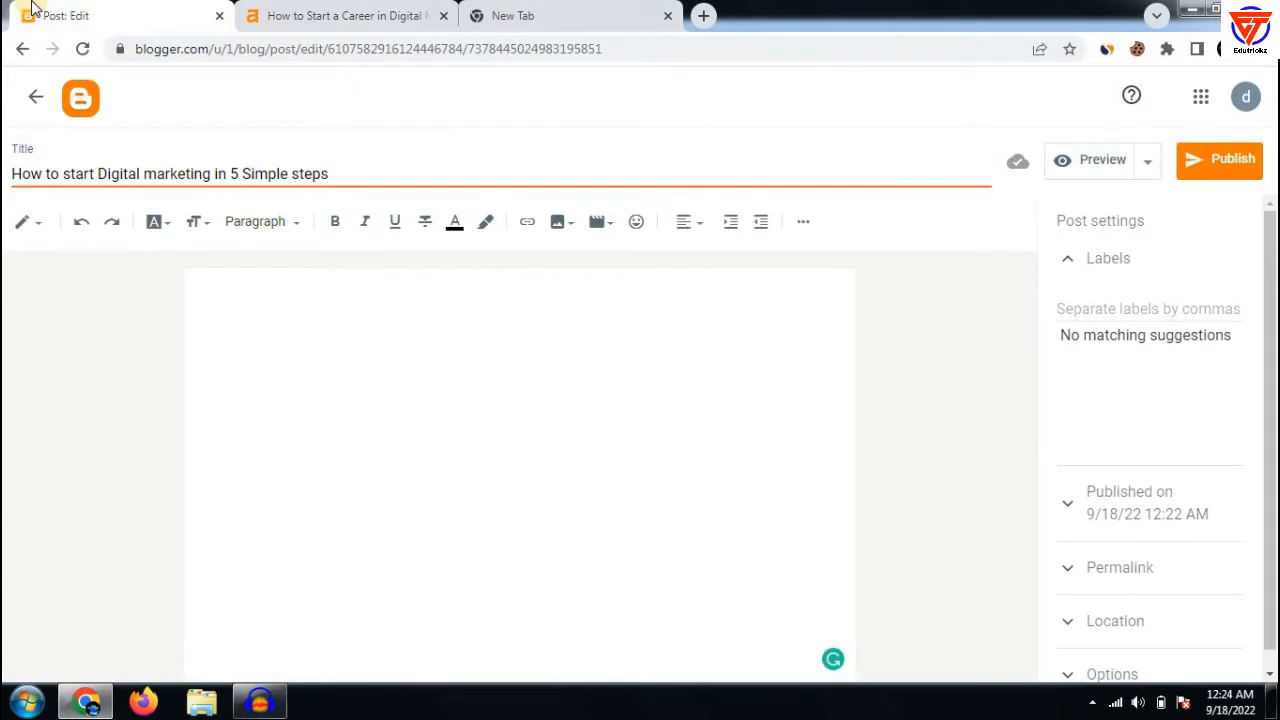
Begin the post body with the opening question "Do you want to start your Digital Marketing Career"
click(384, 319)
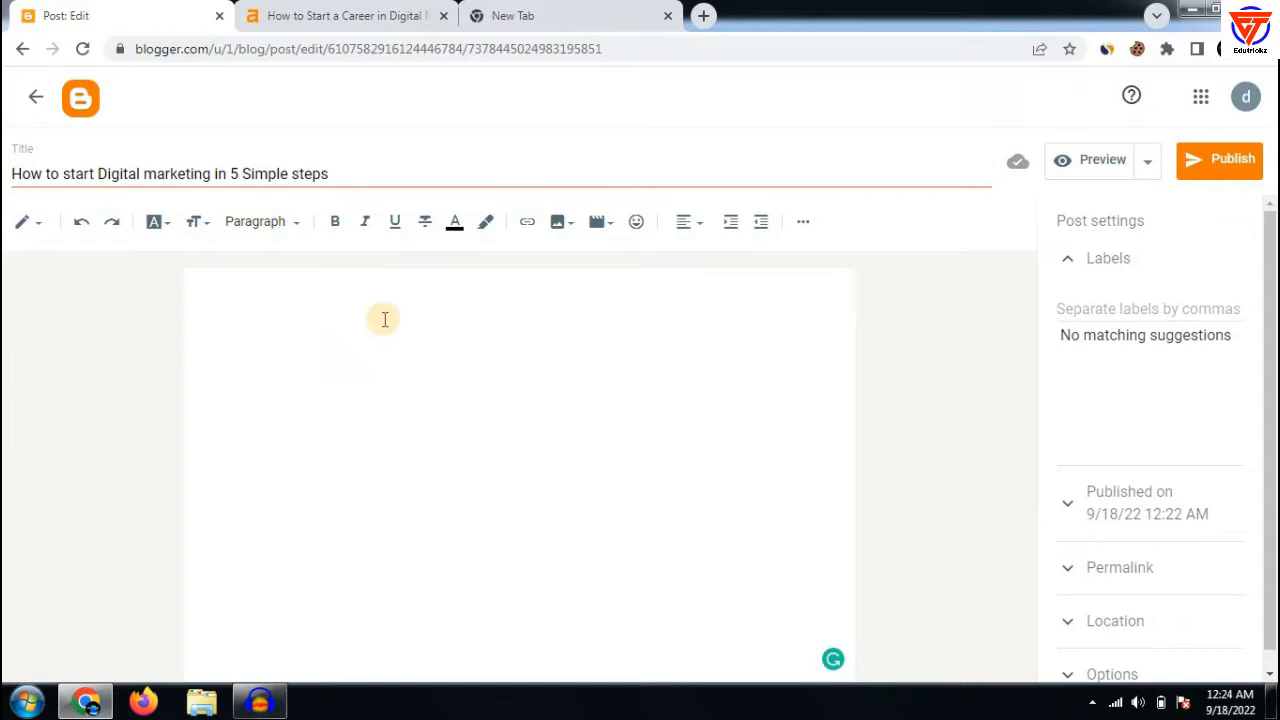
text(Do you want to start Digital Marketing Career)
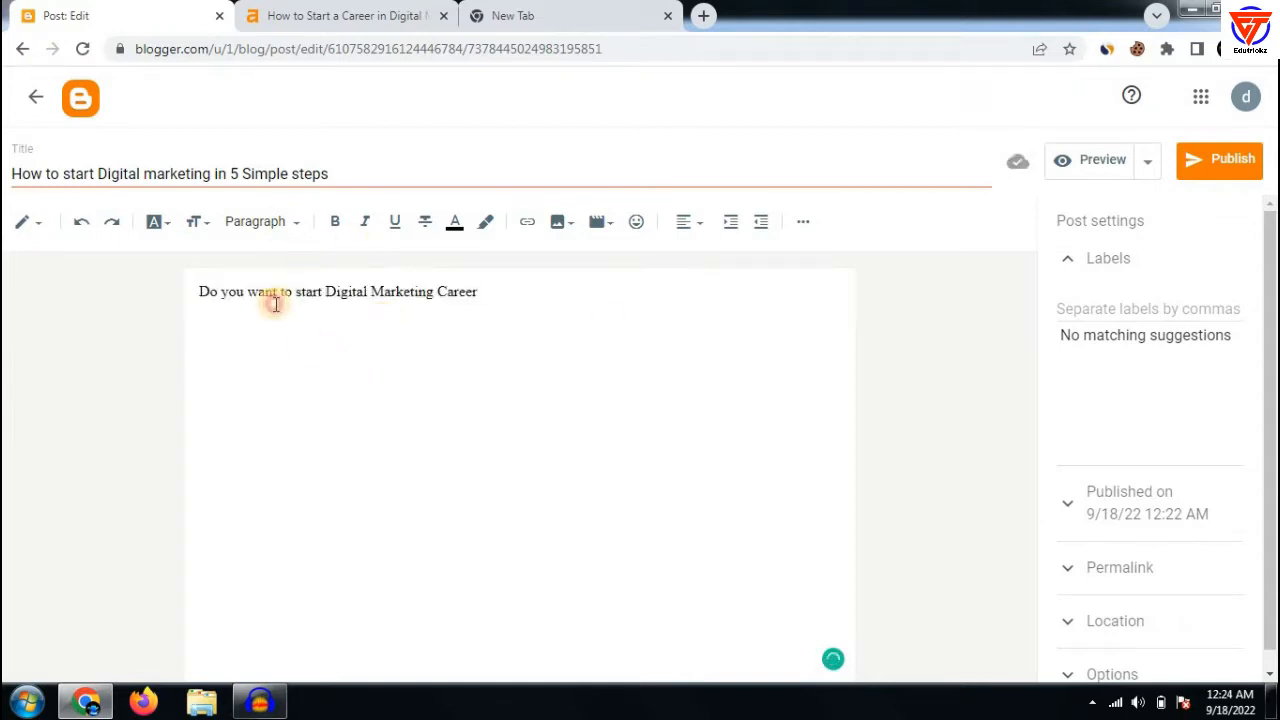
click(273, 296)
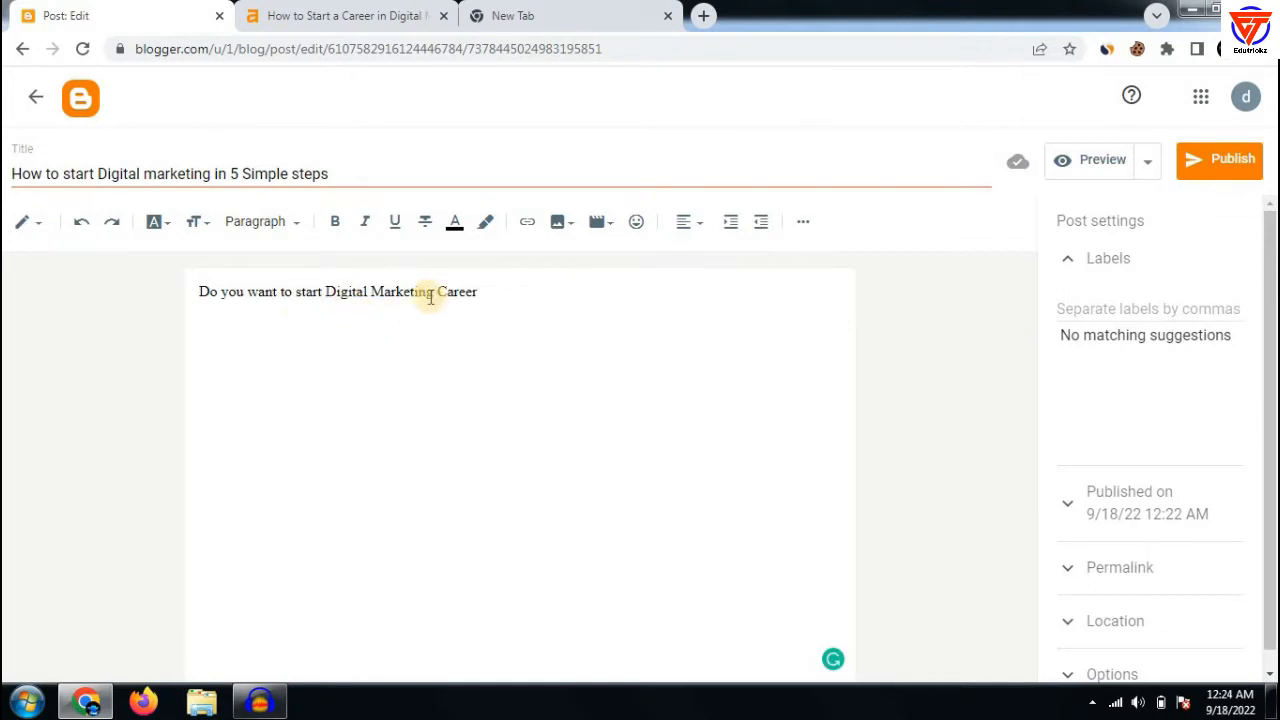
click(322, 290)
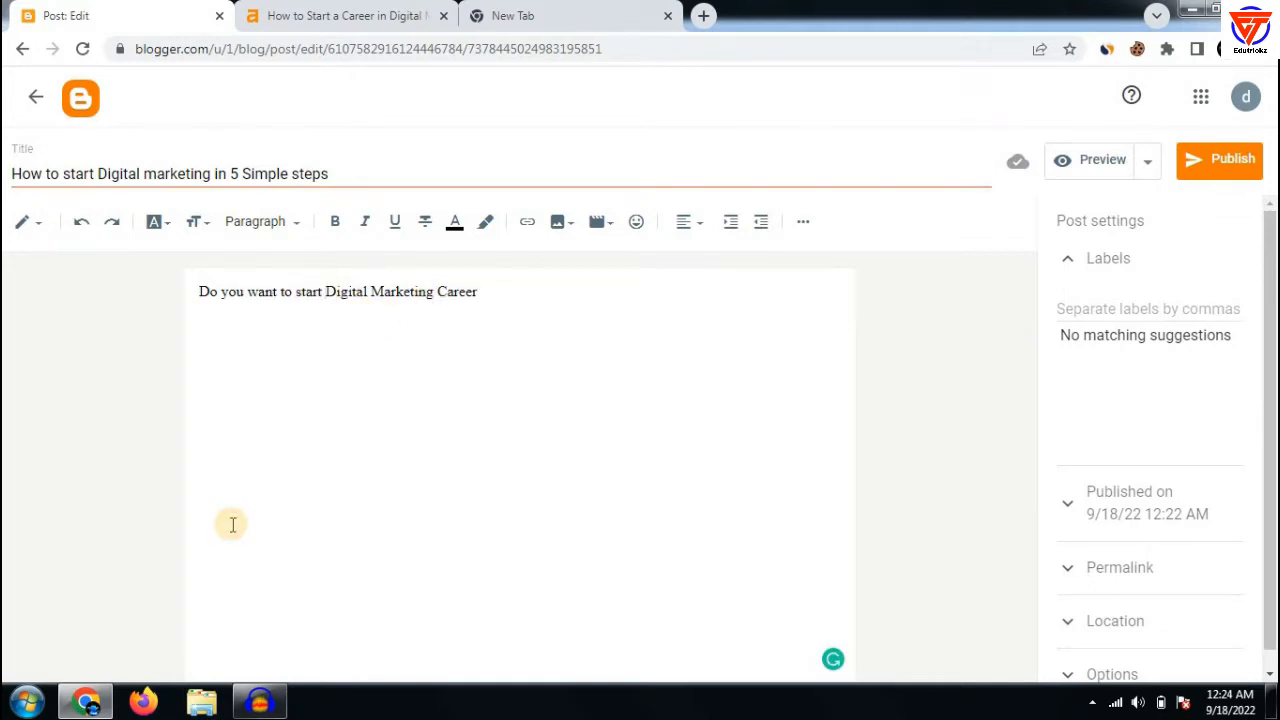
text(you)
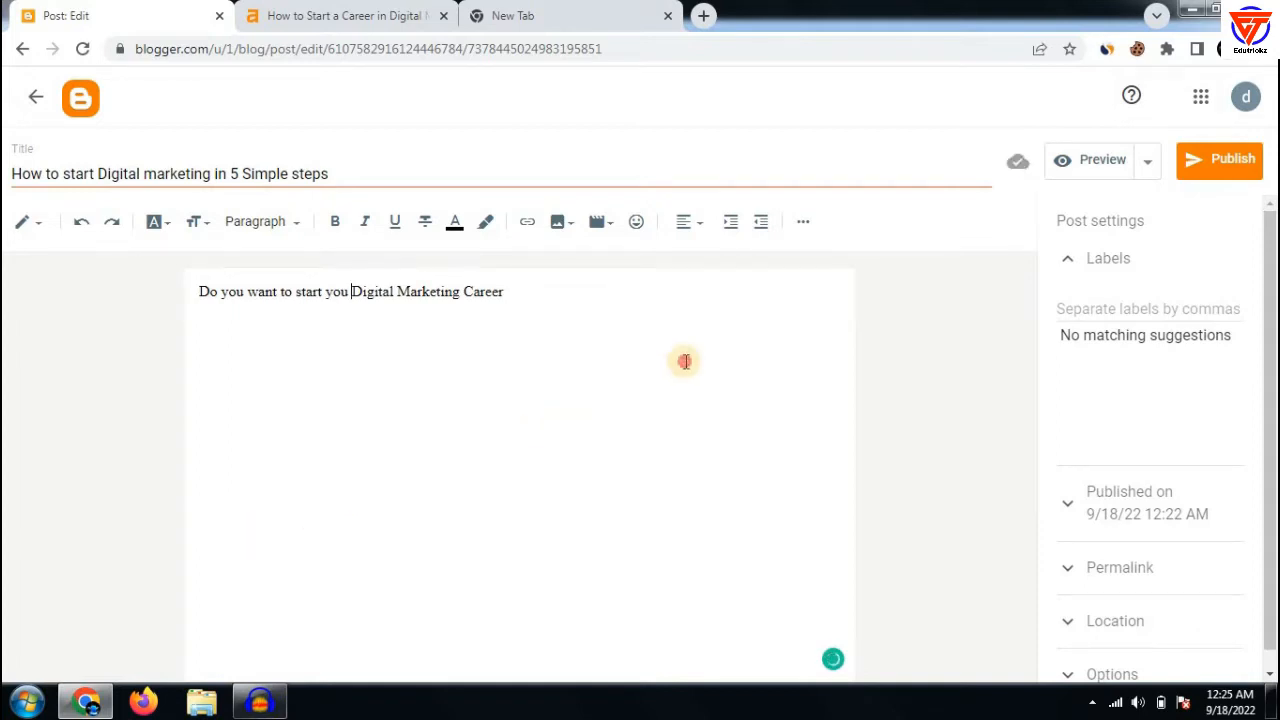
drag(487, 361, 198, 322)
click(380, 319)
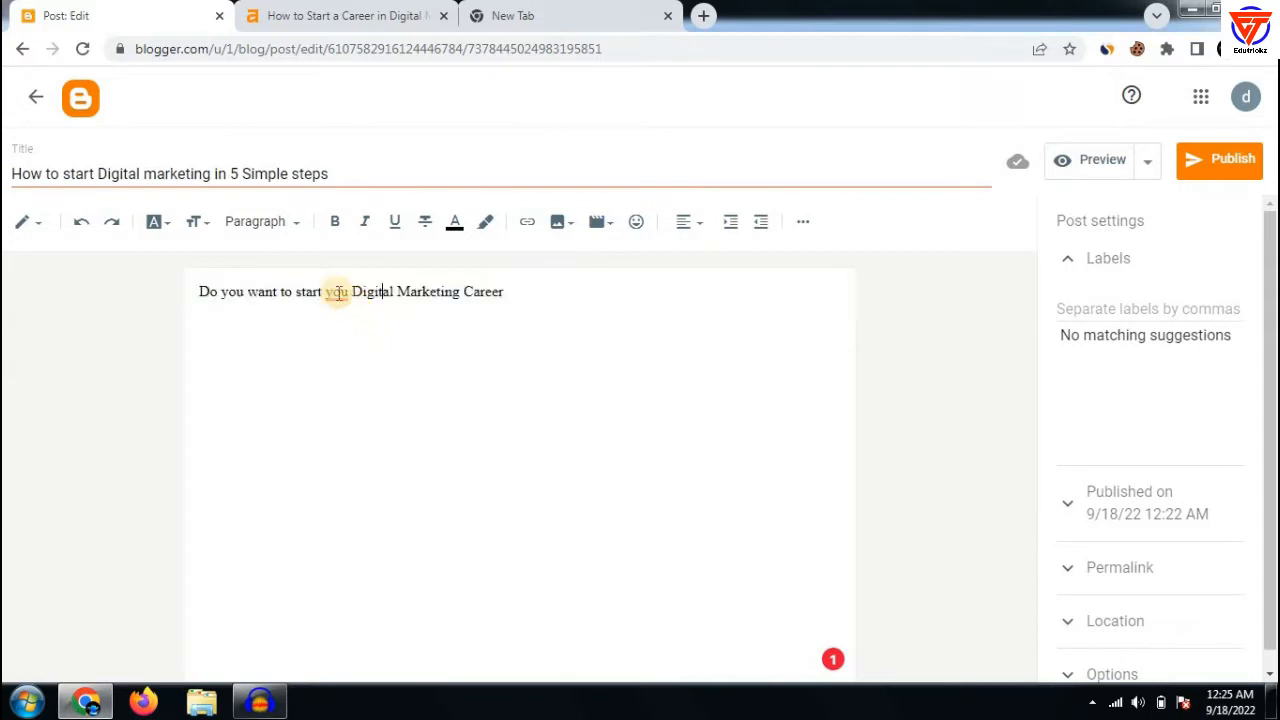
right_click(338, 293)
click(324, 330)
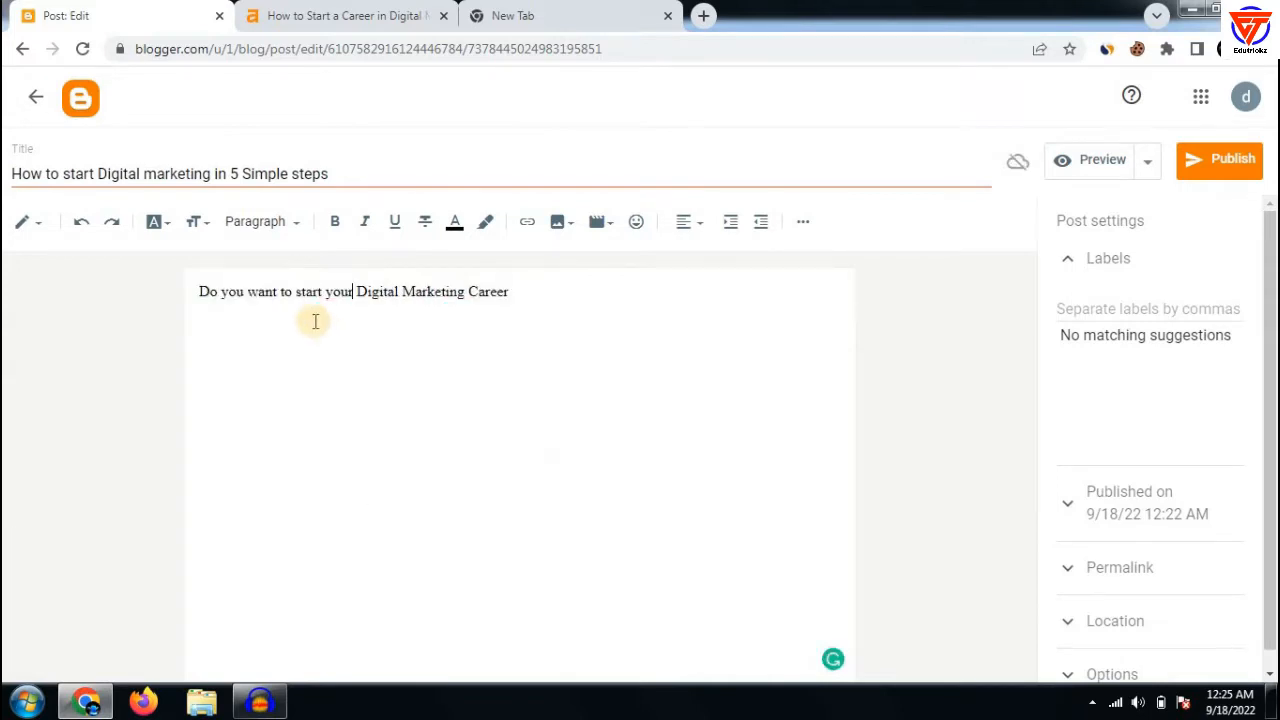
End the opening question with a question mark, add "so, you are at the correct place" and select the whole body text
click(512, 291)
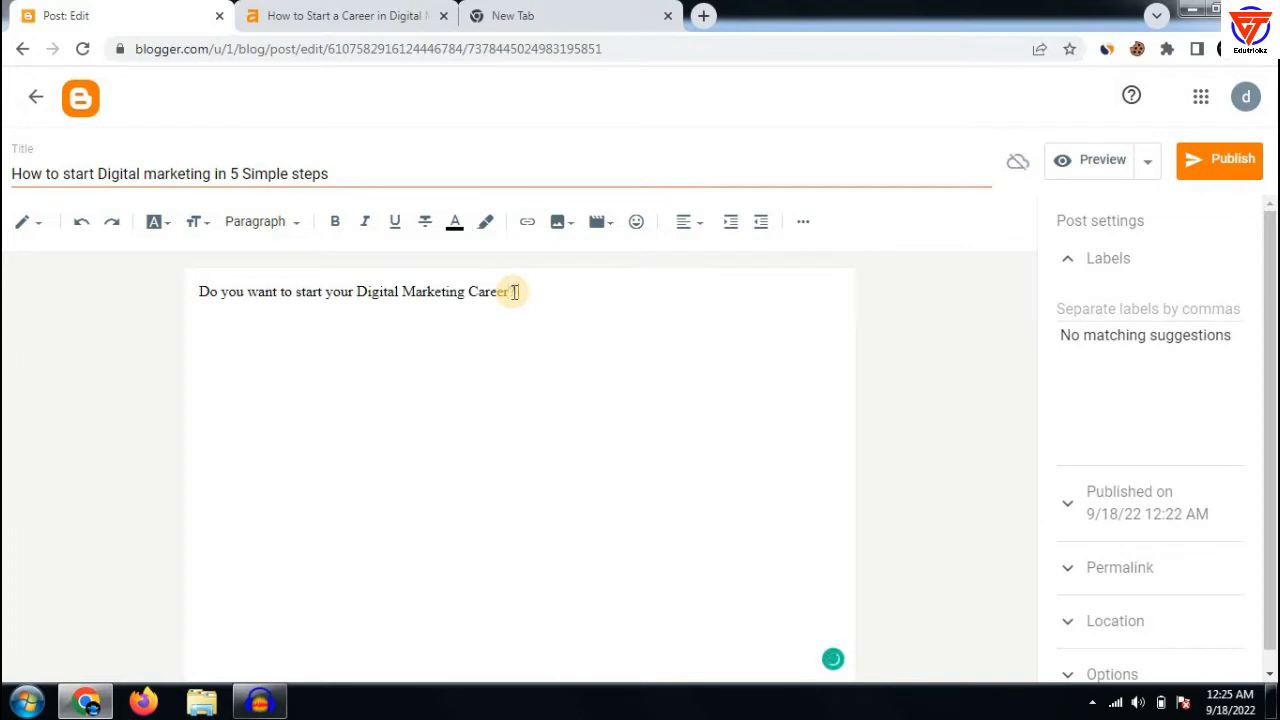
text(so, you are at the correct place)
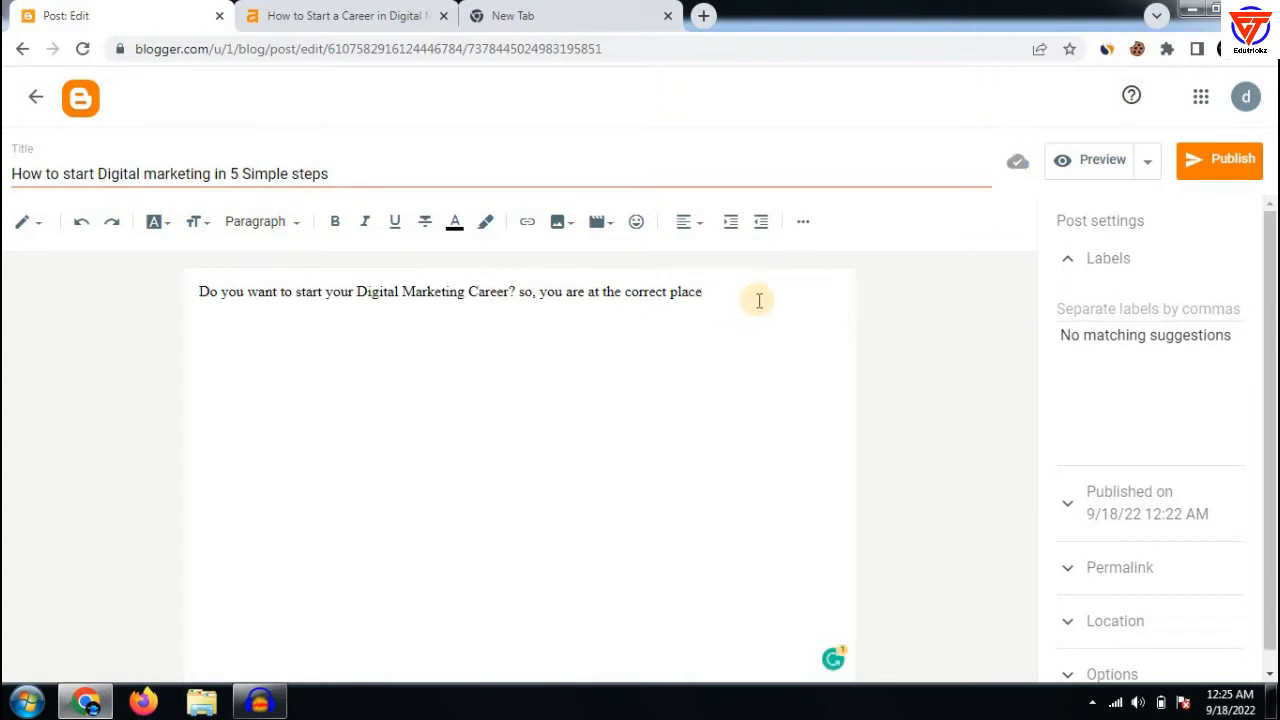
drag(780, 306, 10, 315)
click(648, 452)
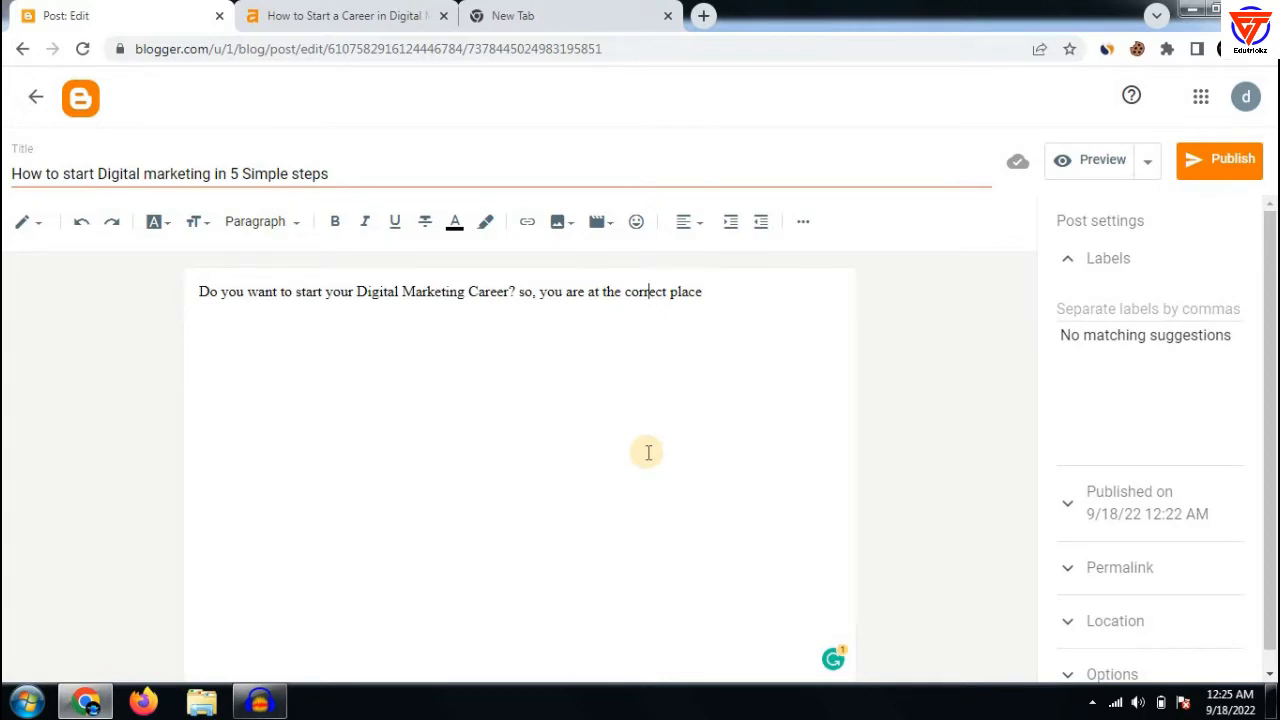
click(732, 294)
key(ctrl+a)
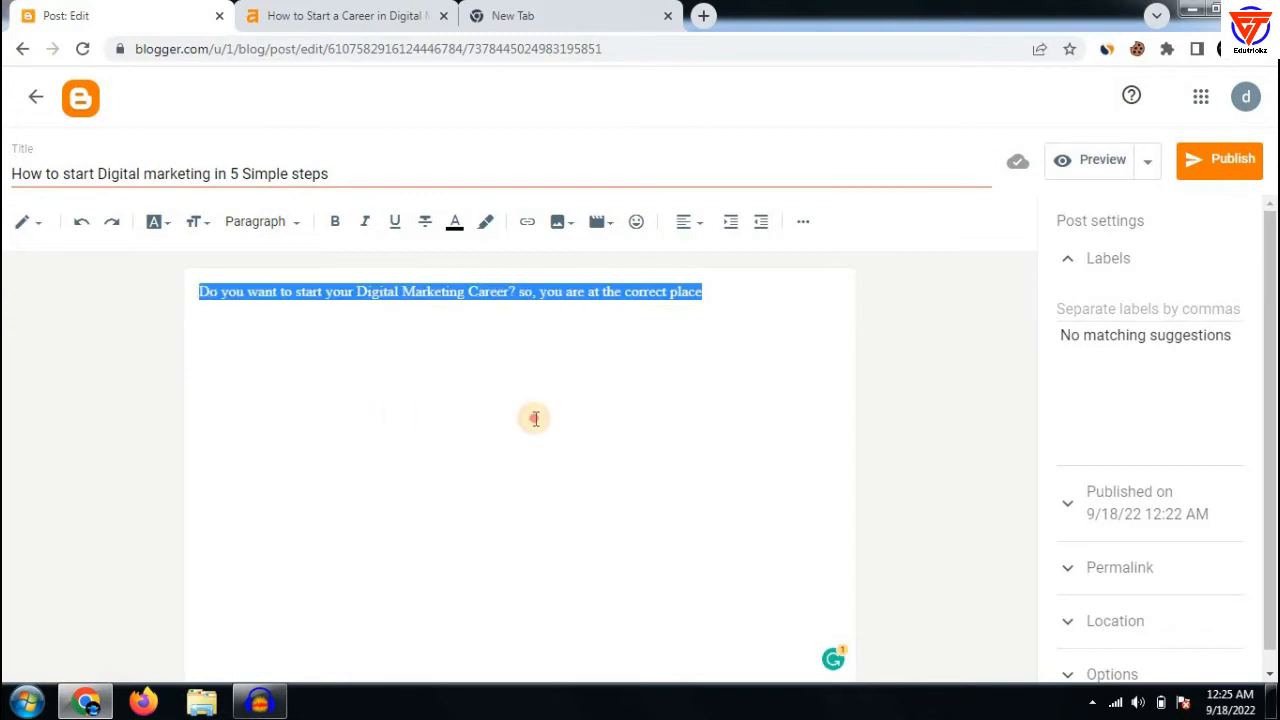
End the post's opening line with a period and examine the author's experience paragraph in the Ahrefs article
click(745, 306)
click(355, 14)
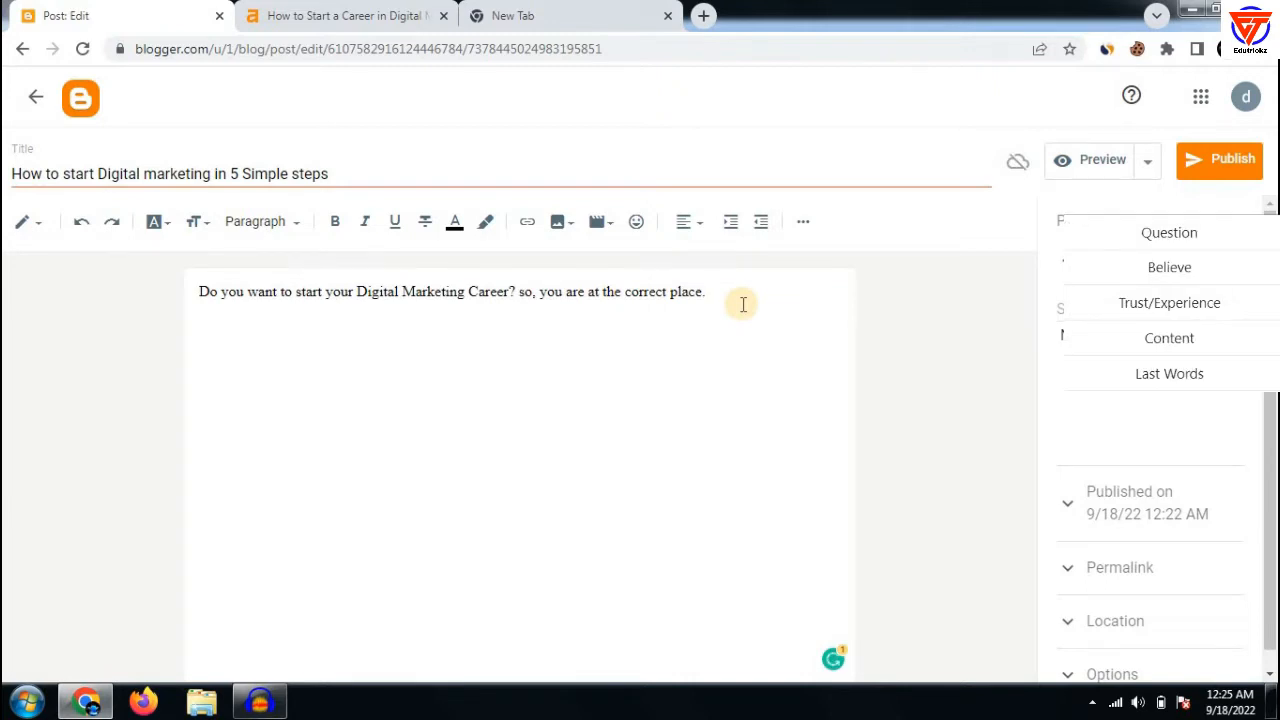
click(305, 10)
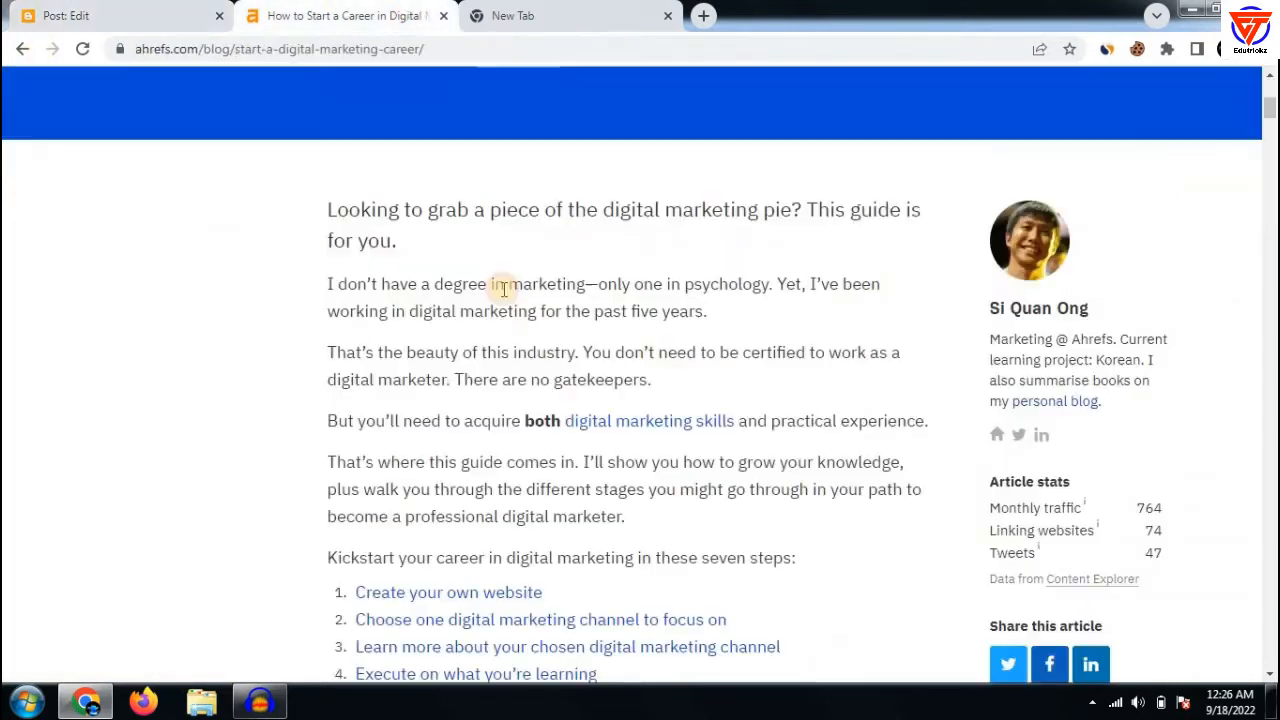
click(410, 14)
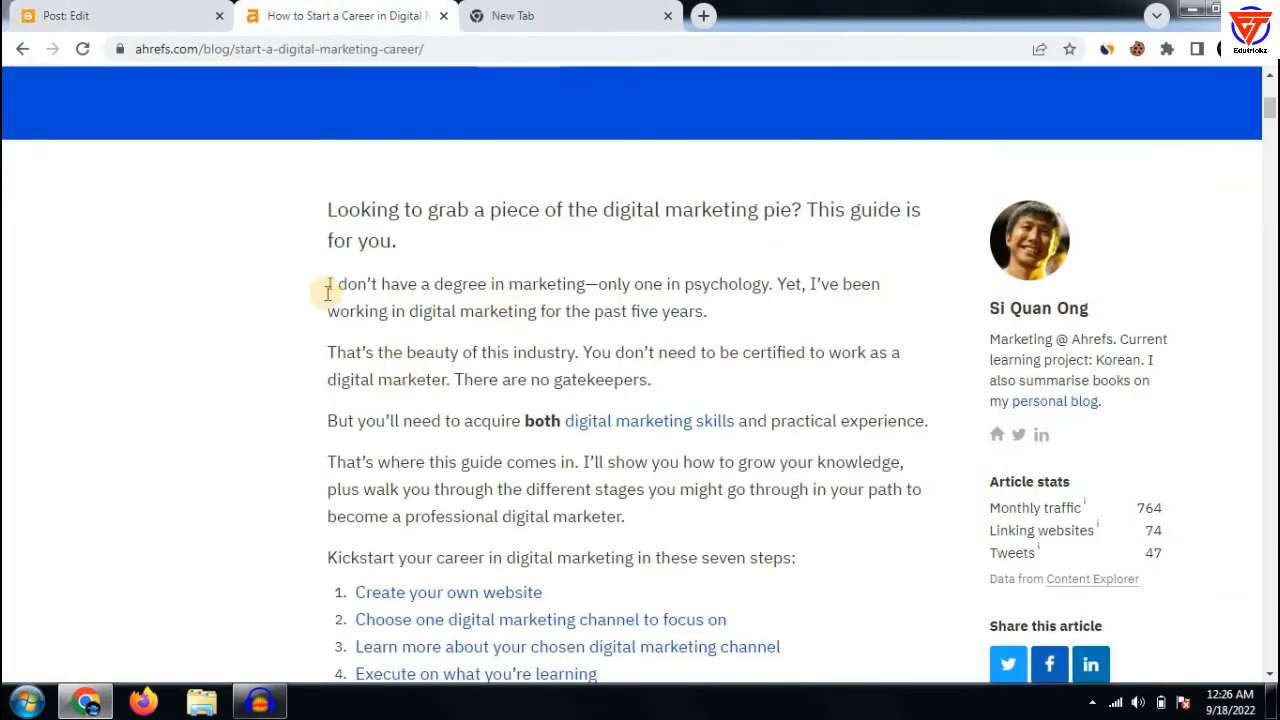
drag(324, 286, 720, 312)
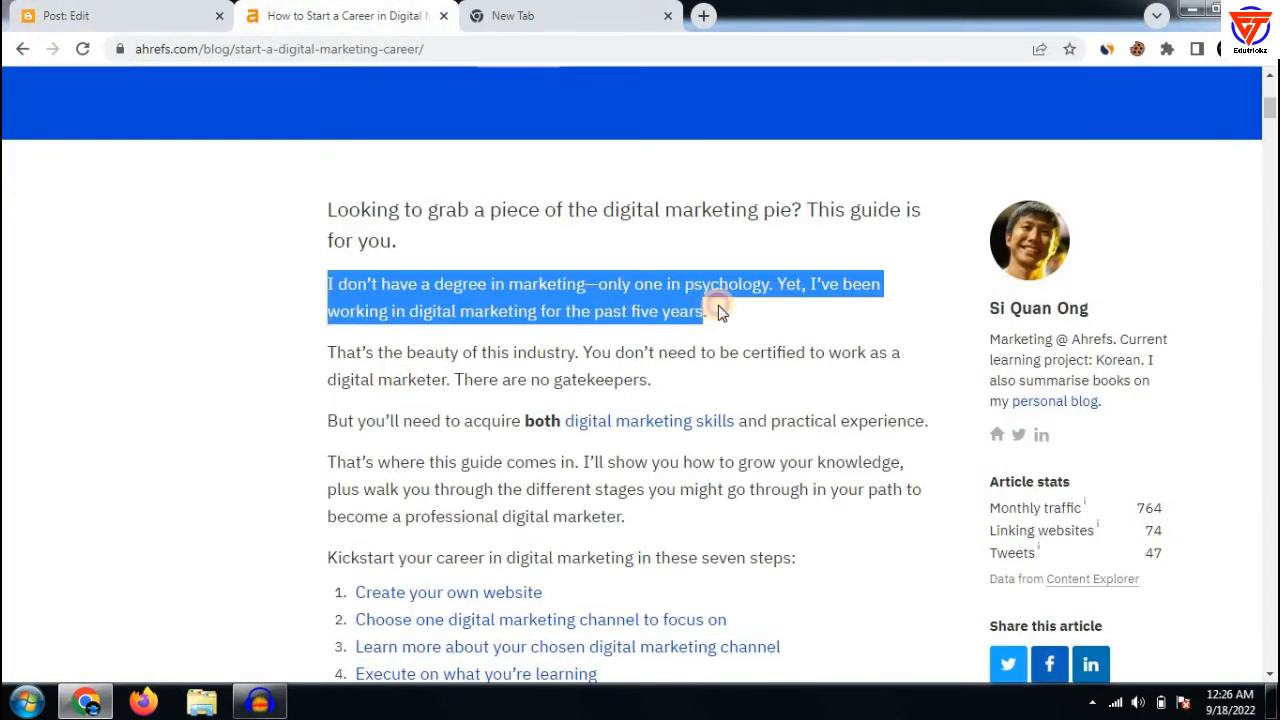
click(751, 299)
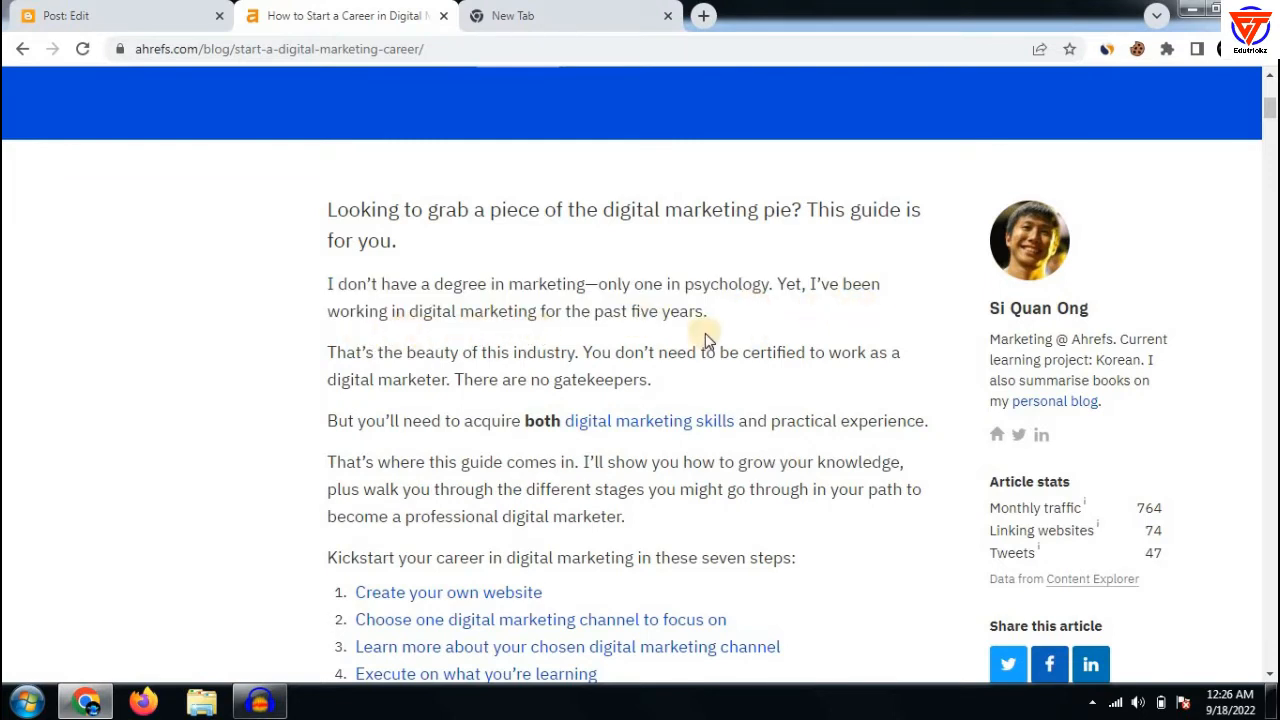
drag(726, 318, 580, 311)
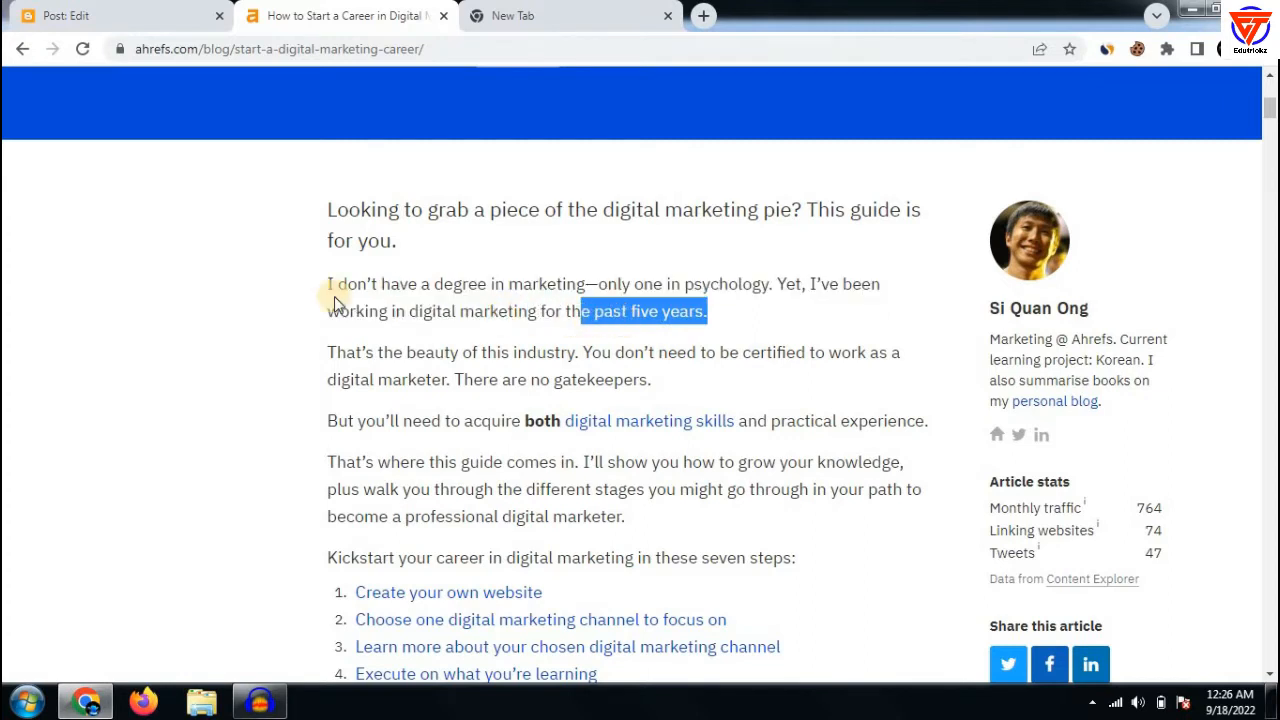
drag(326, 285, 247, 265)
click(777, 304)
click(765, 290)
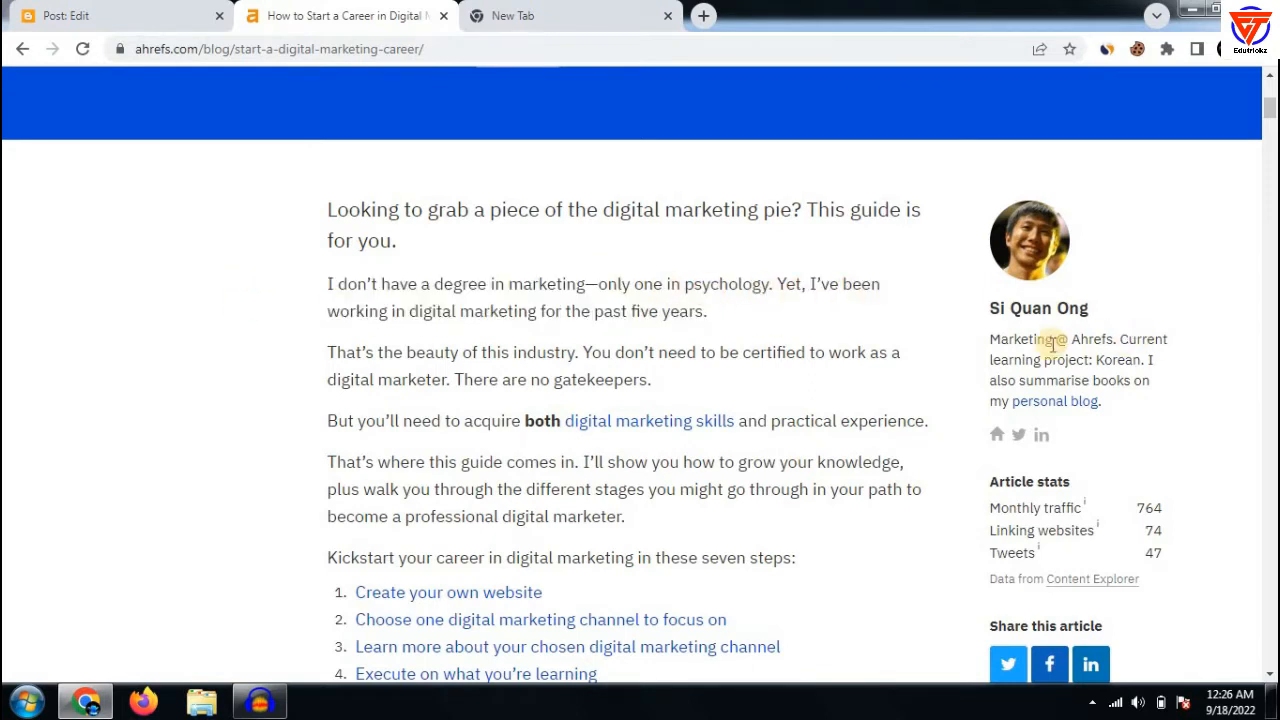
Add a Blogger paragraph claiming 8 years of digital marketing, sharing personal experience, and promising a true review and technics that make readers a pro digital marketer
click(159, 12)
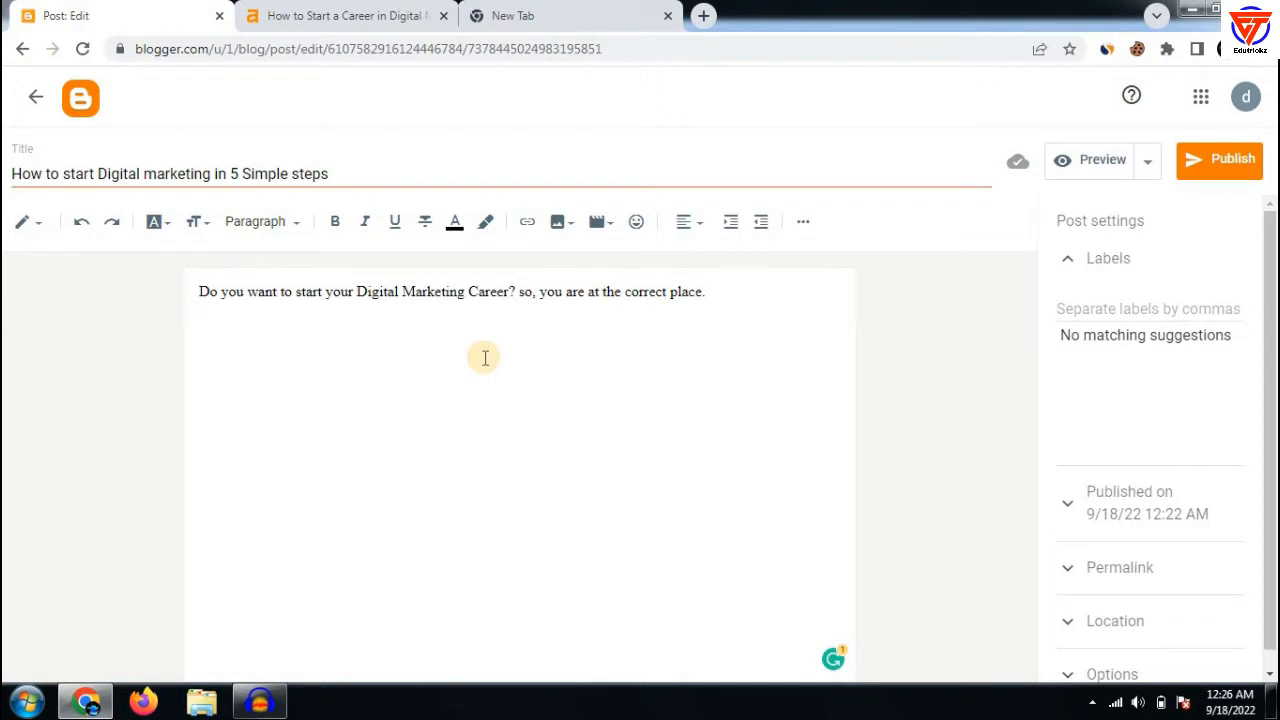
text(I am doing digital marketing from past 8 years and here I am going to share my persona;)
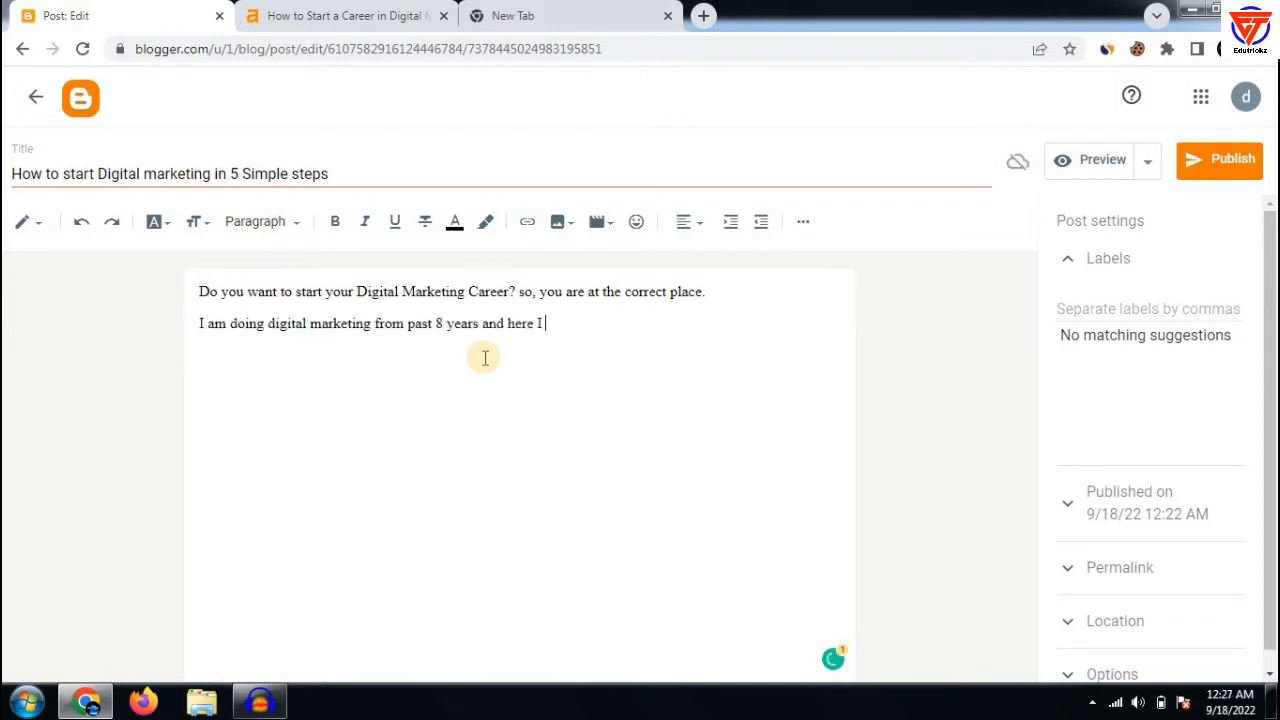
key(BackSpace)
key(BackSpace)
text(l experience with you. This is my true review and technics about Diigital marketing that will make you a pro digital marketer.)
Correct the second paragraph's wording to "for the past 8 years" and fix the misspelled word to "Digital"
mouse_move(503, 343)
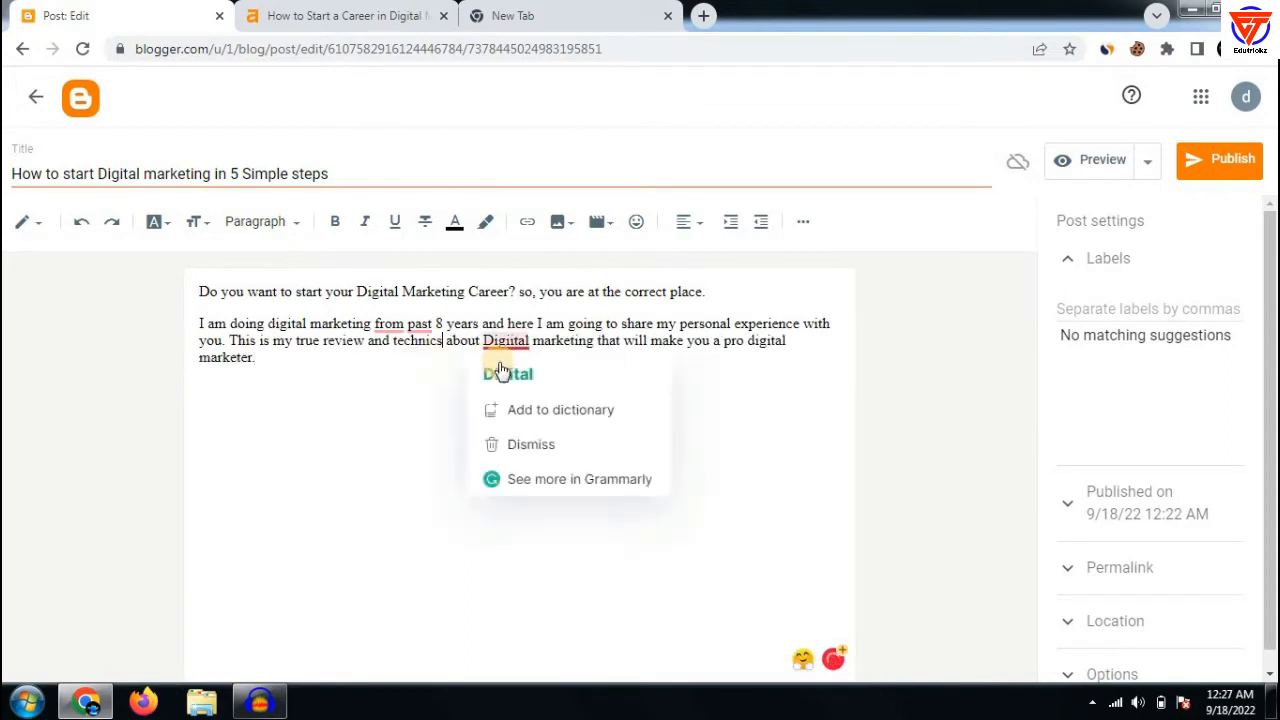
click(503, 374)
click(403, 357)
Enlarge the font size of both body paragraphs
click(322, 383)
drag(322, 383, 200, 292)
click(262, 222)
click(201, 226)
click(218, 386)
click(474, 376)
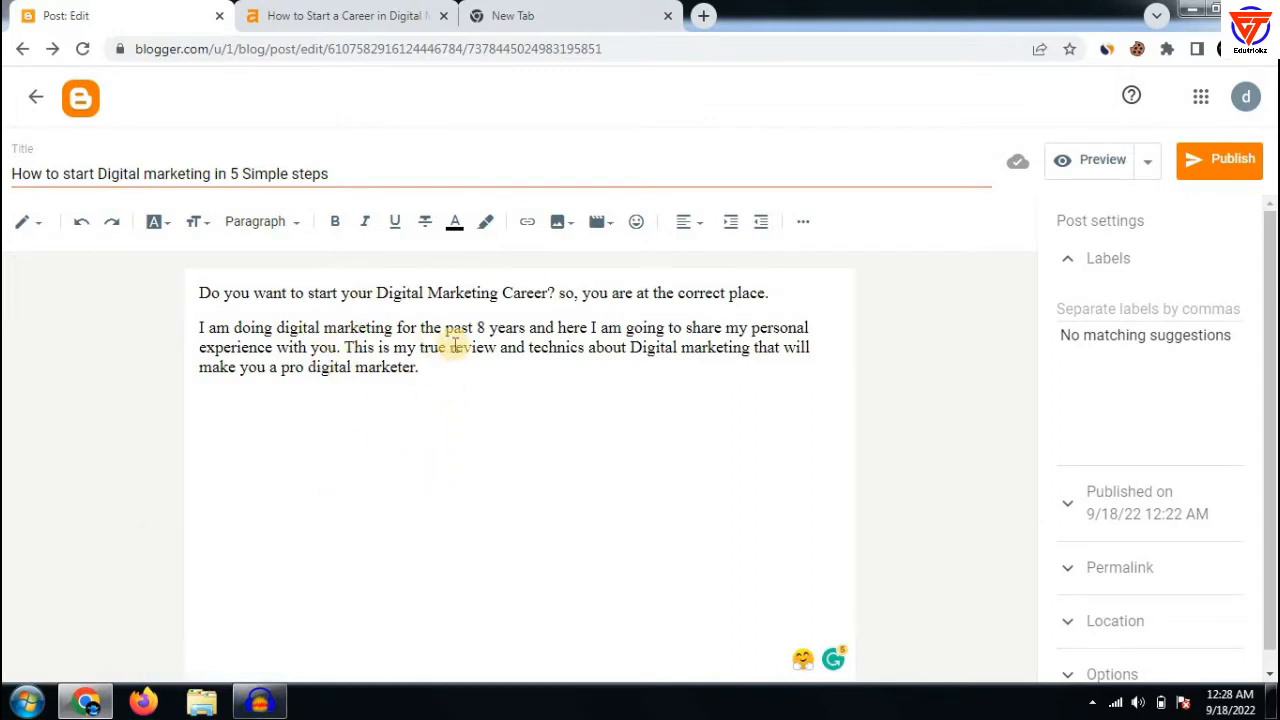
Start a new line below the second paragraph and highlight its closing words "you a pro digital marketer"
key(Return)
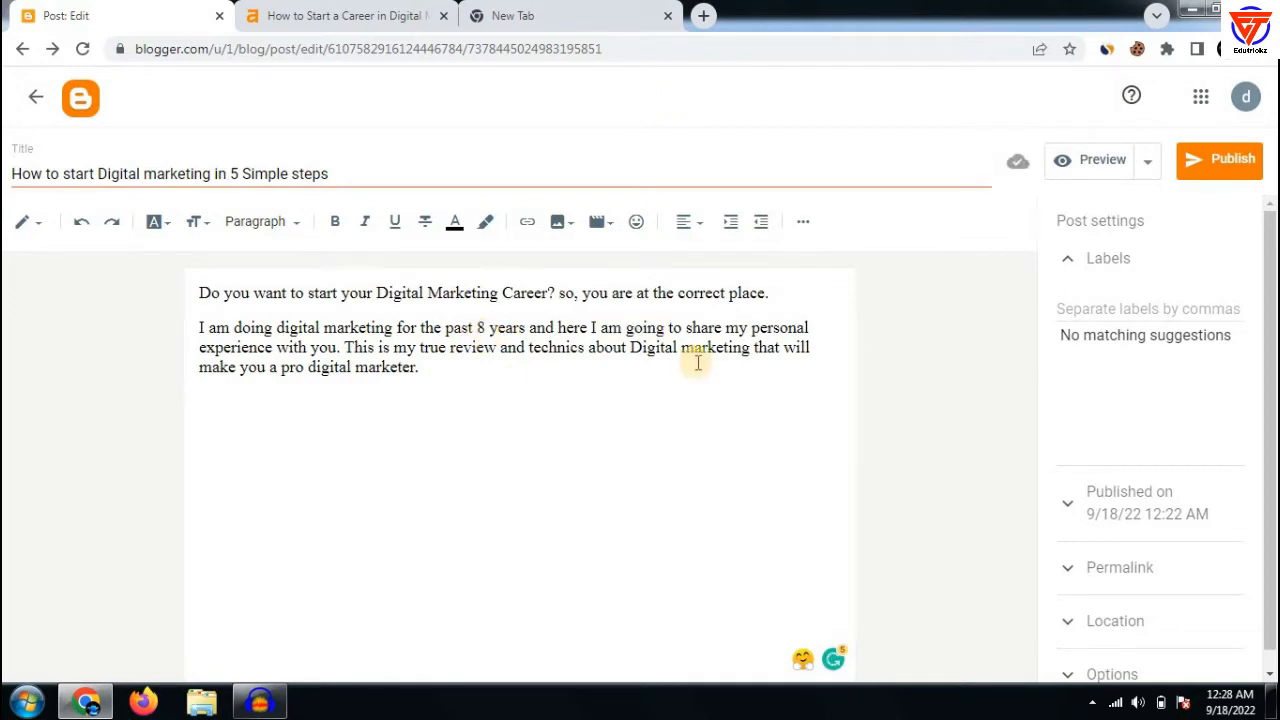
drag(237, 368, 354, 368)
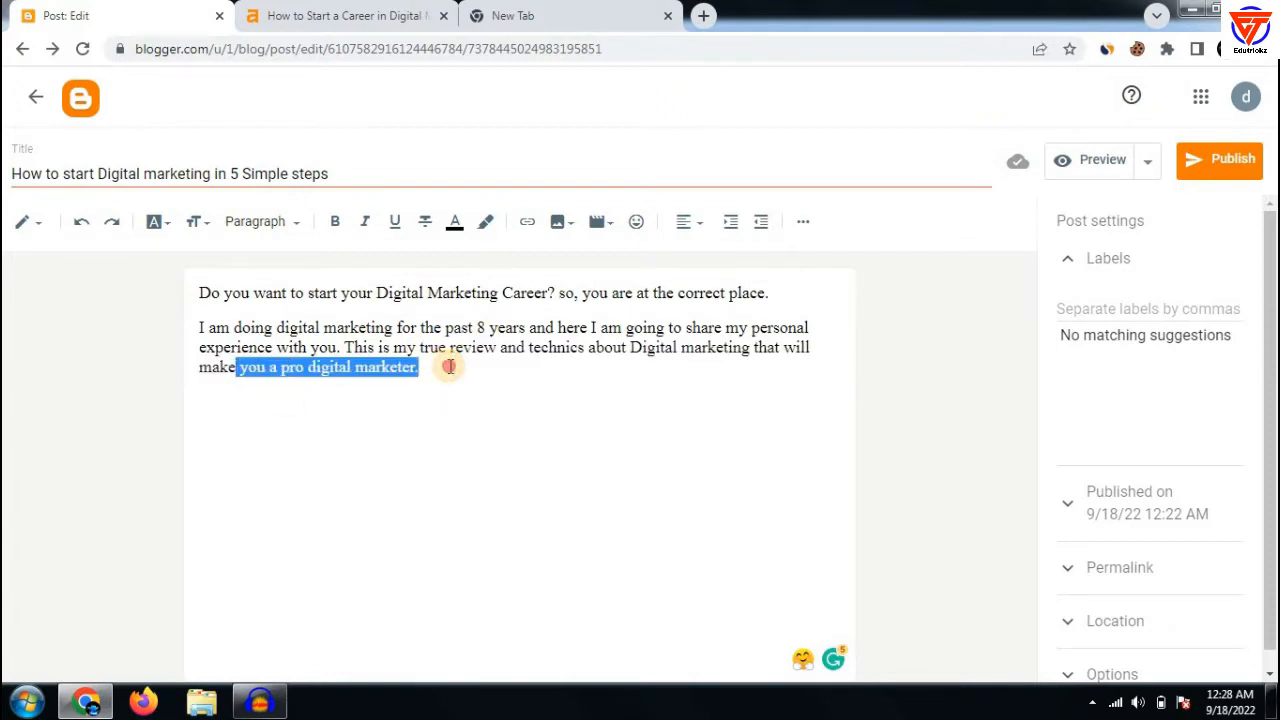
click(420, 392)
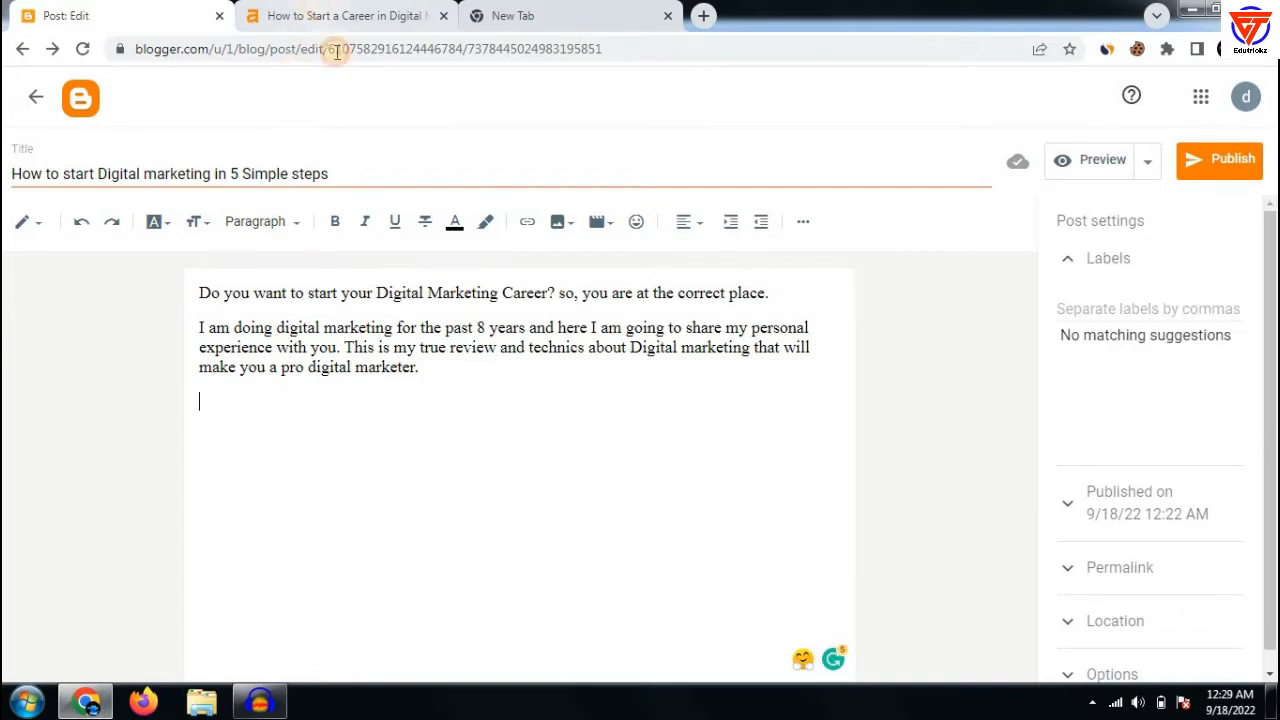
Examine the Ahrefs sentences on acquiring skills and kickstarting a career in seven steps, and return to the Blogger post
click(330, 16)
drag(322, 424, 938, 452)
click(349, 434)
scroll(306, 423, down, 2)
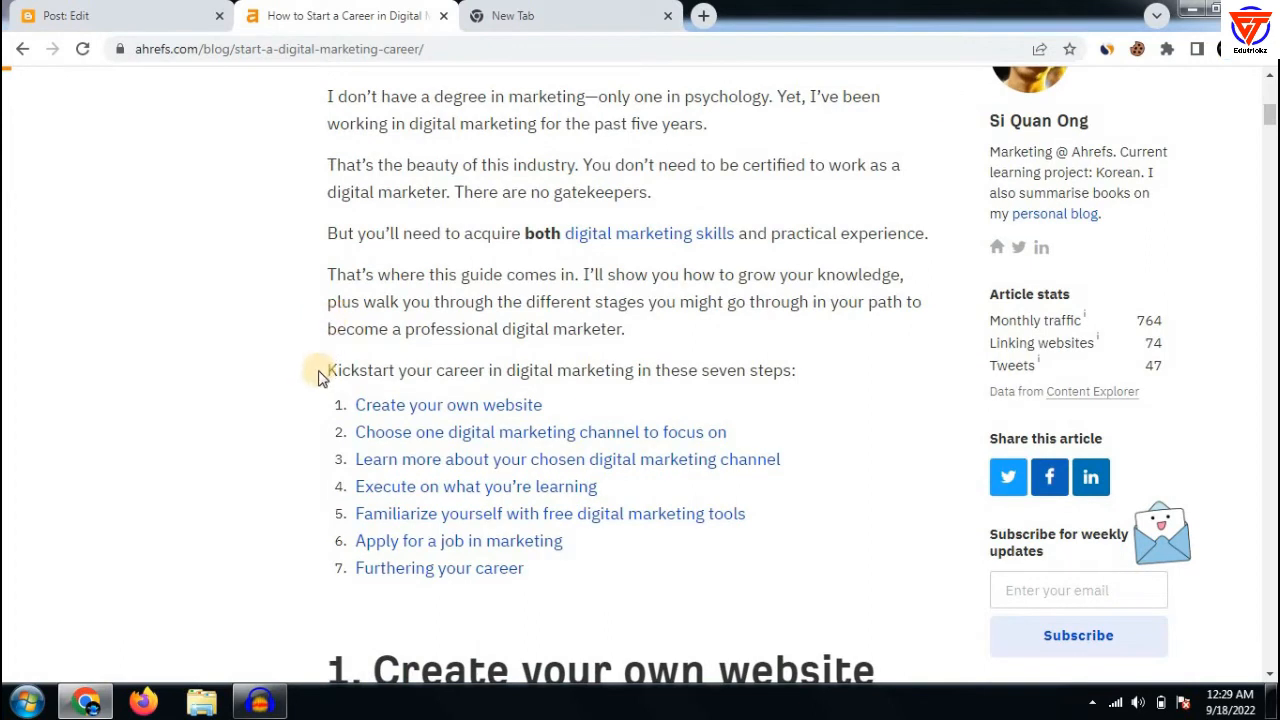
drag(326, 370, 826, 374)
click(778, 360)
click(89, 12)
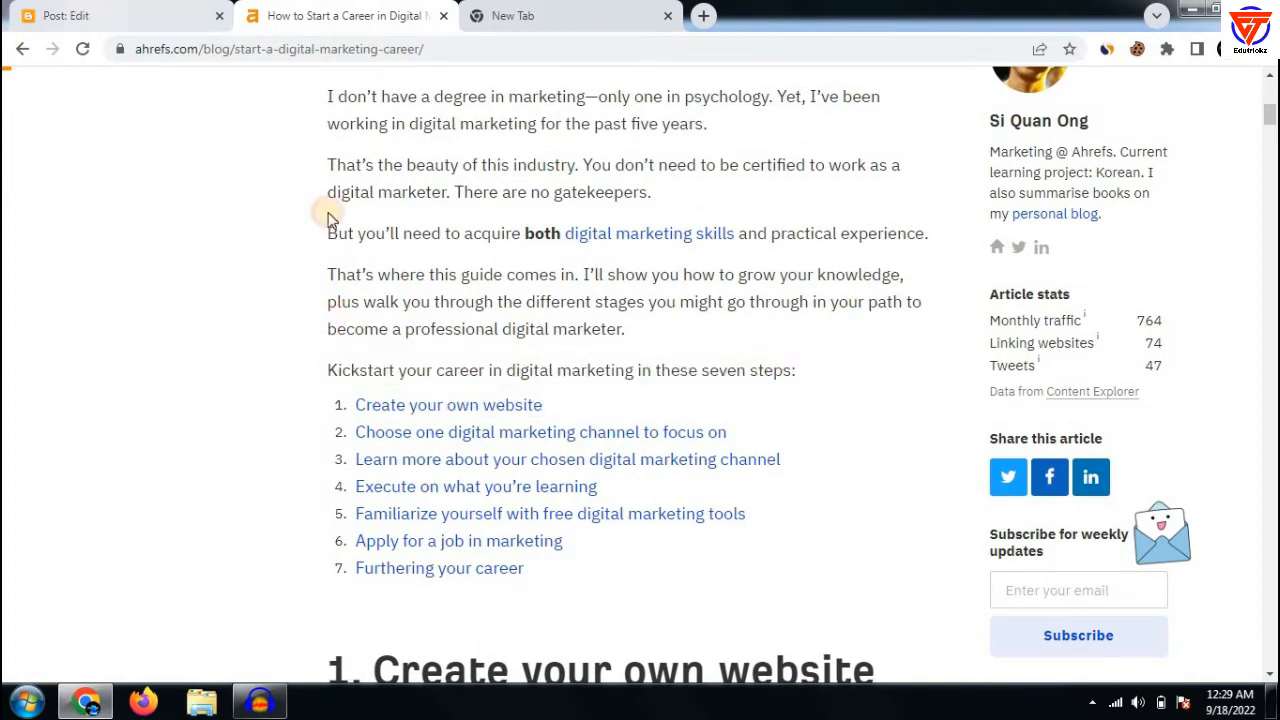
key(ctrl+Tab)
key(ctrl+shift+Tab)
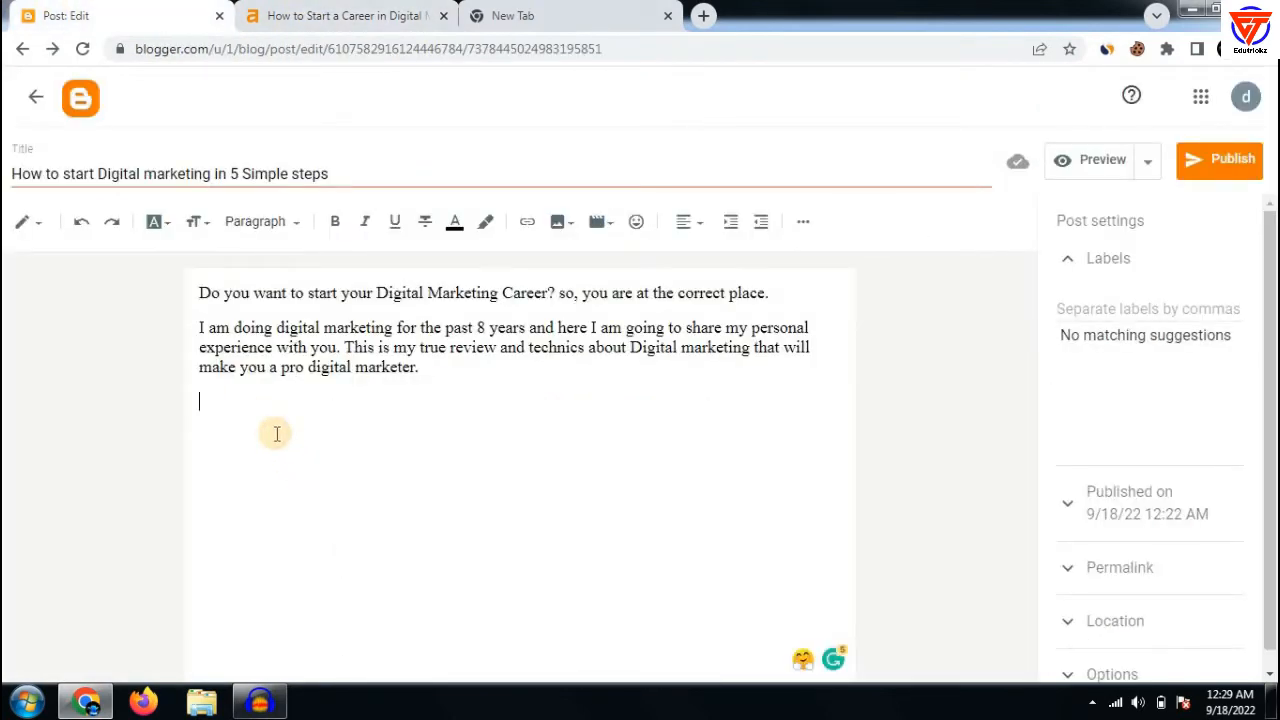
Add "You can Start your journey to Digital Marketing in a few simple steps" and a sentence saying that following these steps teaches it asap
text(You can Start with your journey to Digital Marketing in a few simple step)
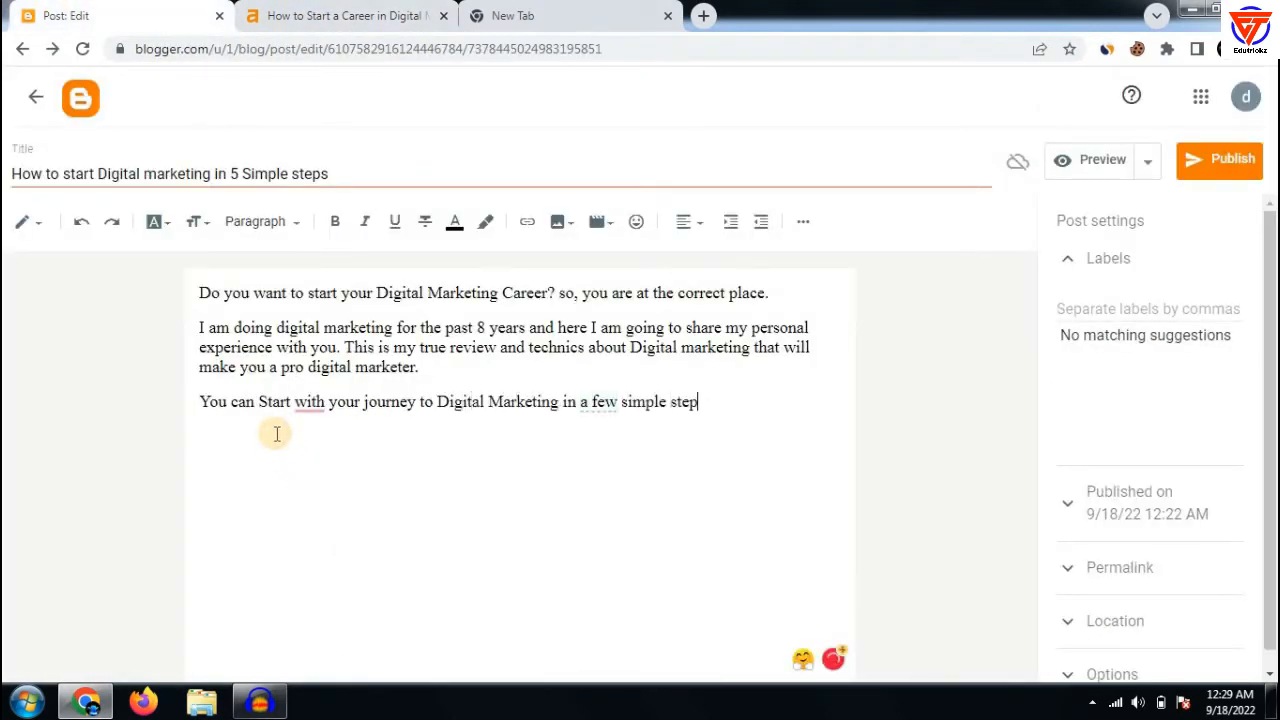
text(s. All you need to do is to follow these steps and you will learn it asap.)
click(286, 488)
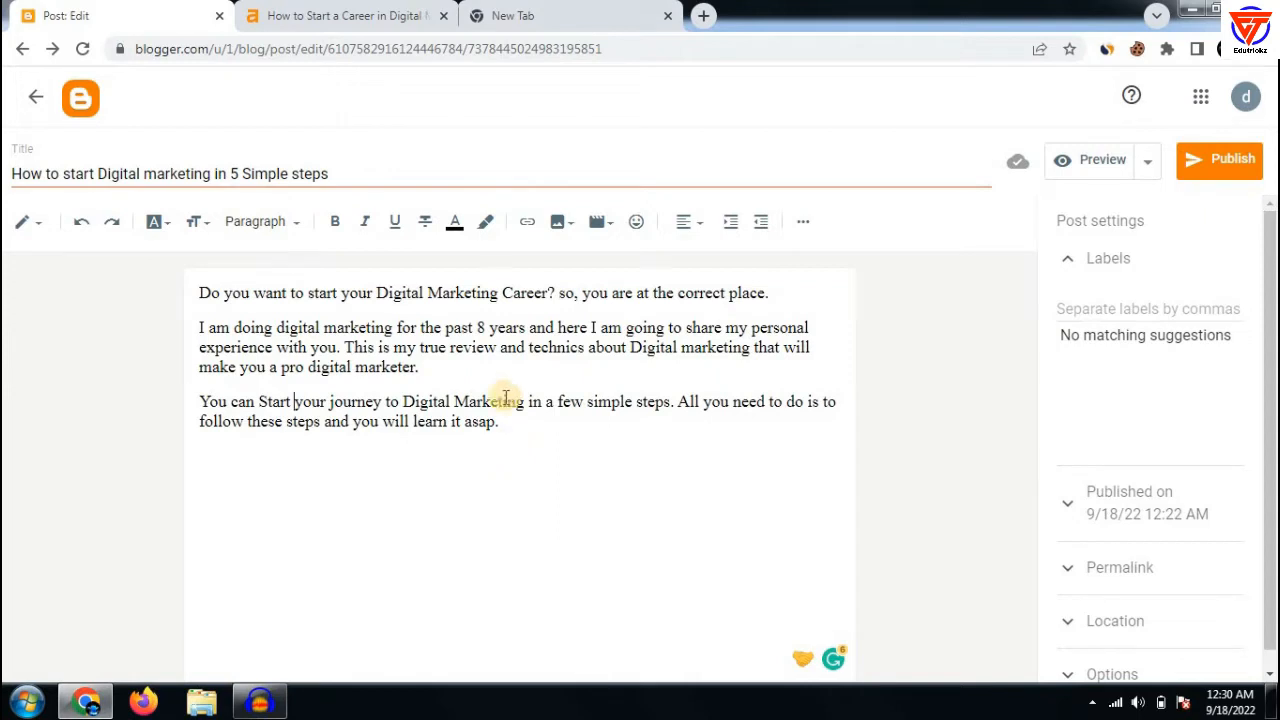
Highlight parts of the third paragraph for review and start a new line below it
click(521, 405)
drag(521, 405, 205, 401)
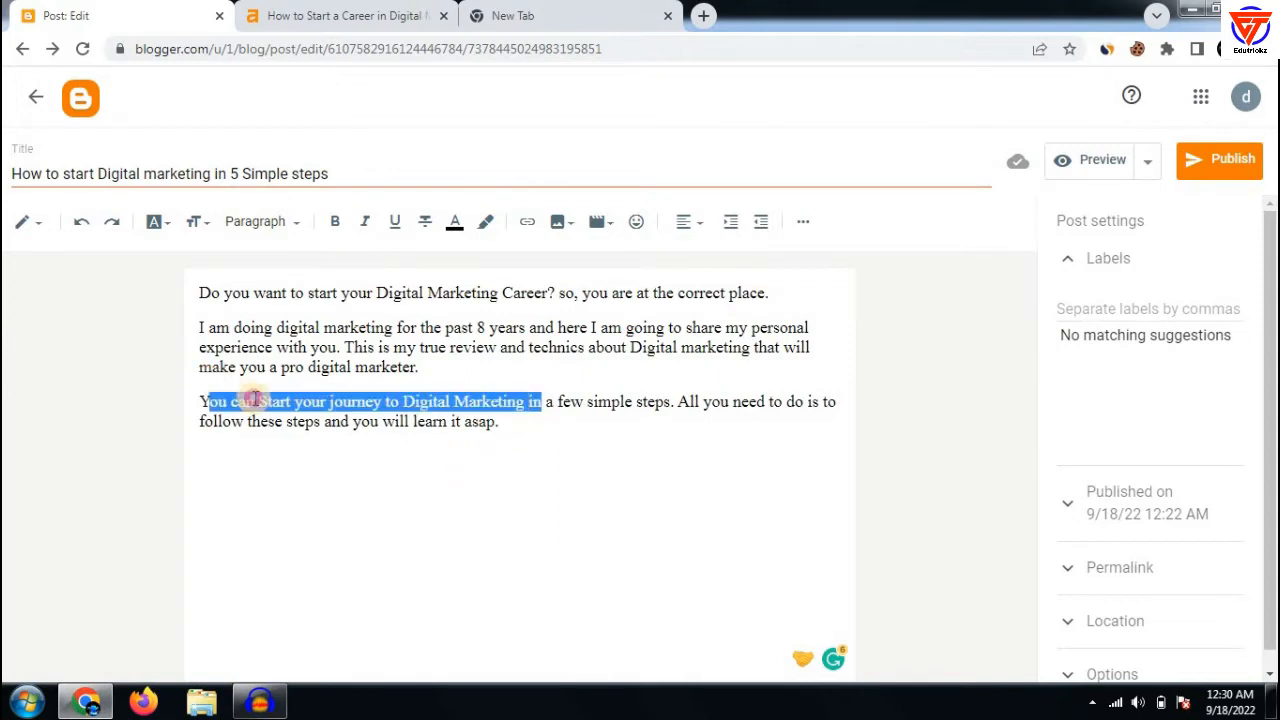
drag(543, 423, 383, 425)
drag(286, 436, 263, 435)
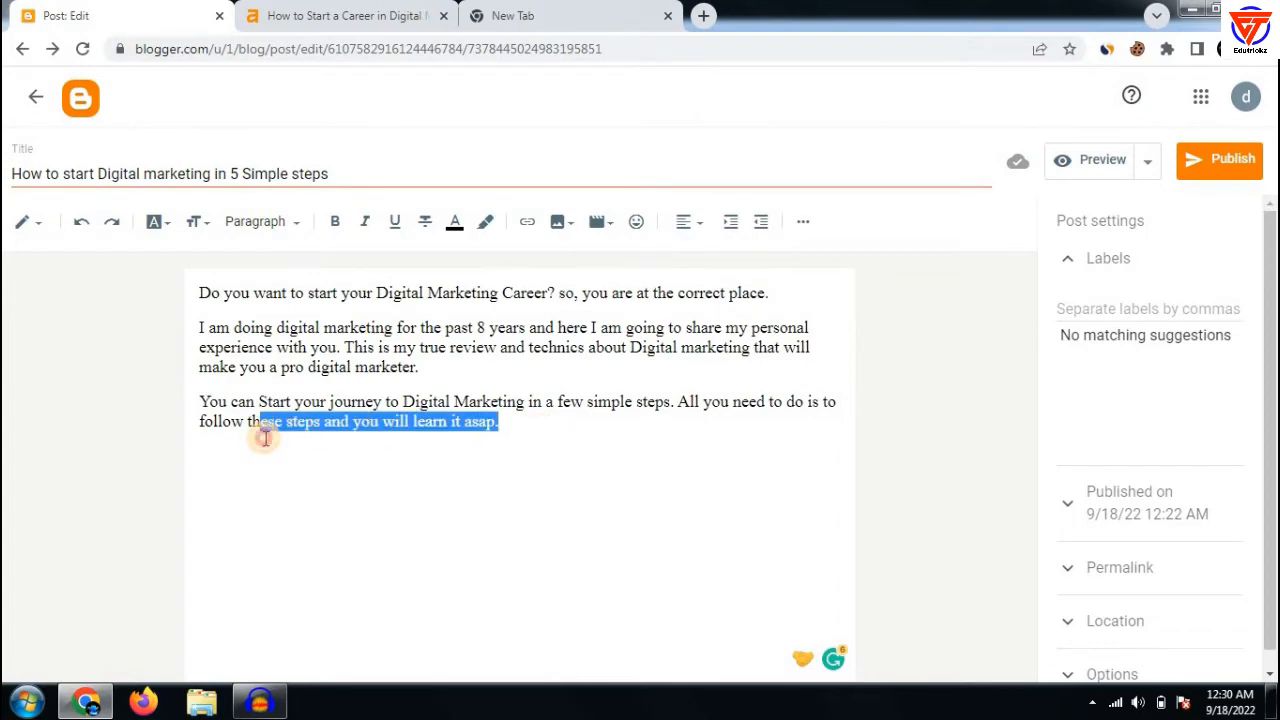
click(304, 449)
click(527, 429)
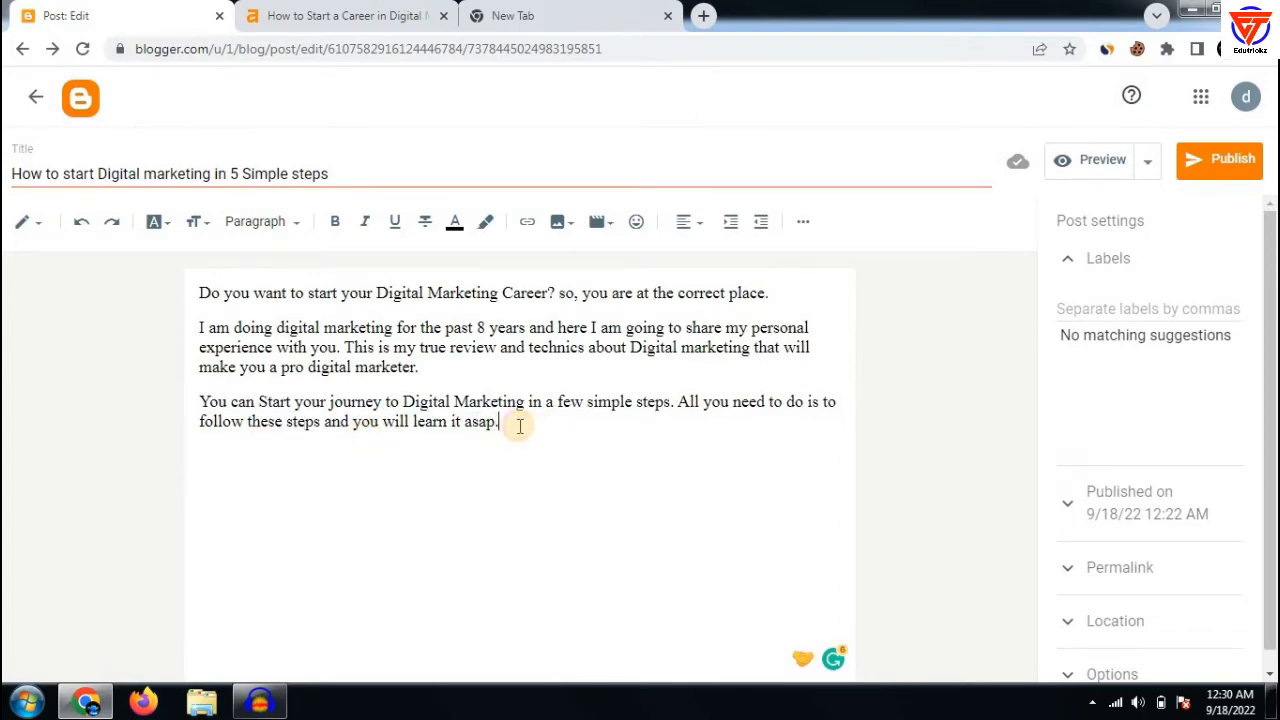
key(Return)
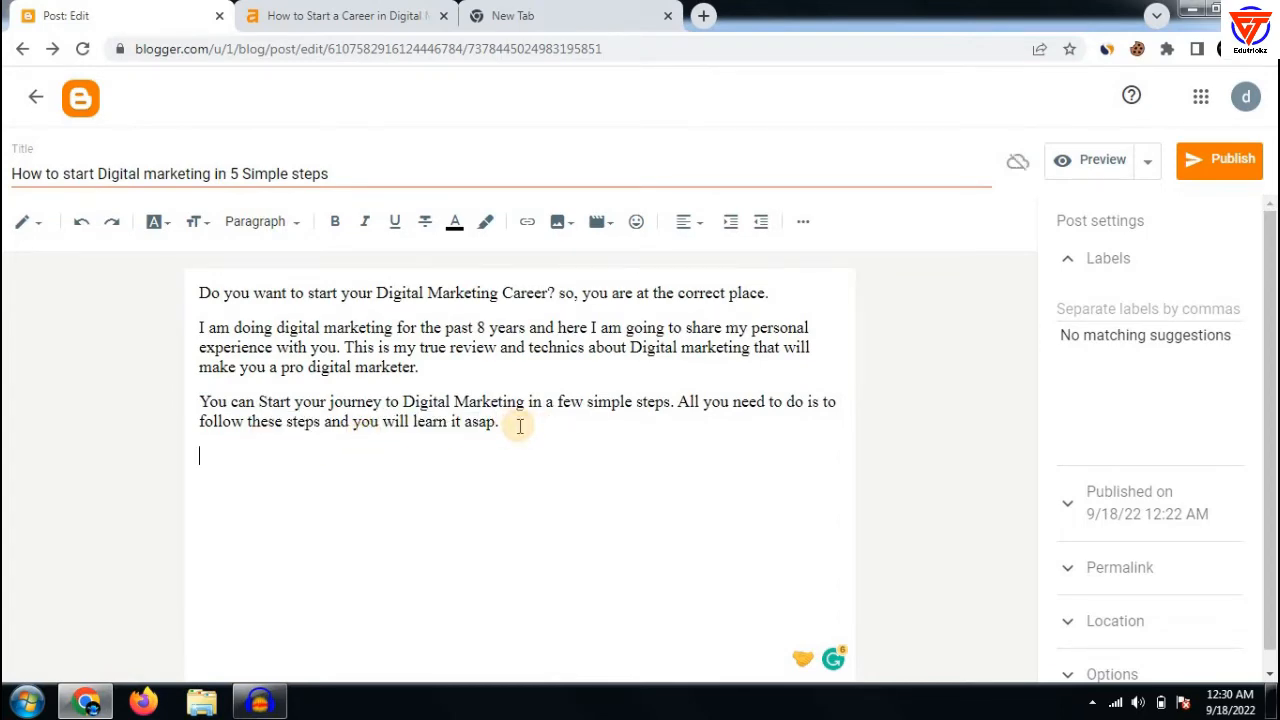
Review the list of seven career steps in the Ahrefs article and return to the Blogger post
click(330, 12)
drag(338, 370, 666, 586)
click(666, 586)
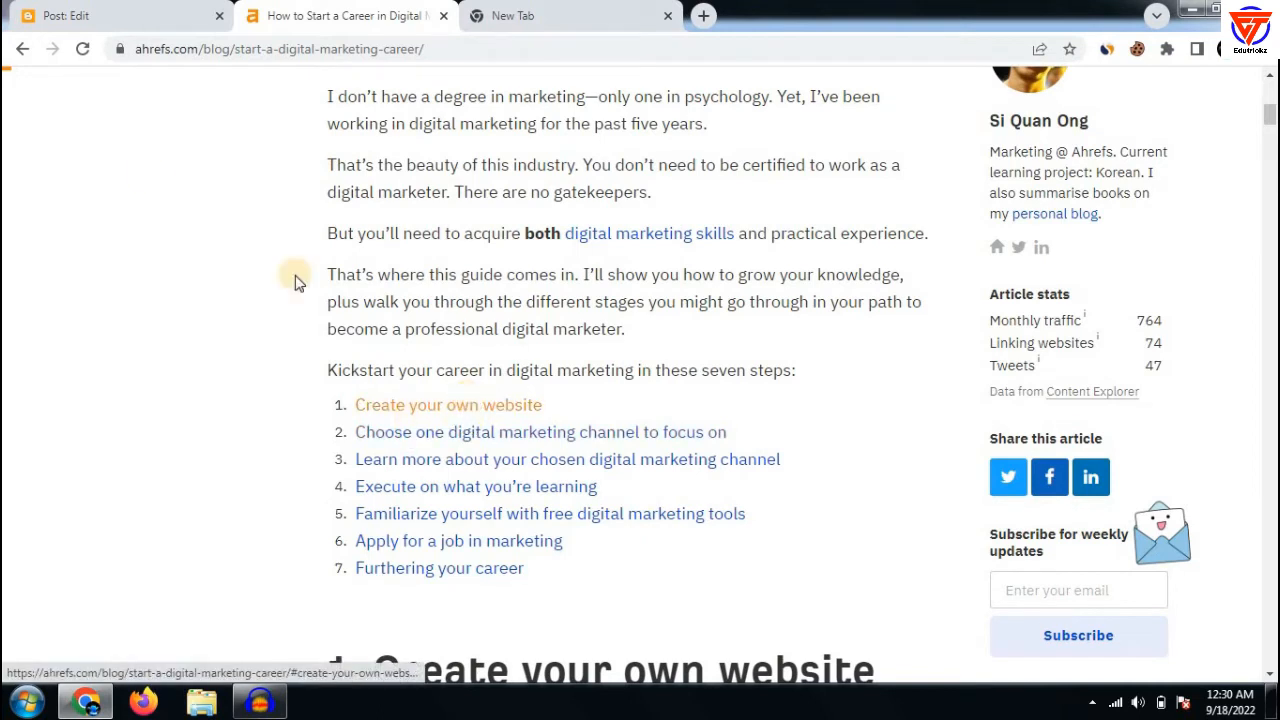
click(110, 15)
Add a "#1" line below the third paragraph and insert "5 Steps to Kickstart your Digital Marketing Career" above it
click(284, 460)
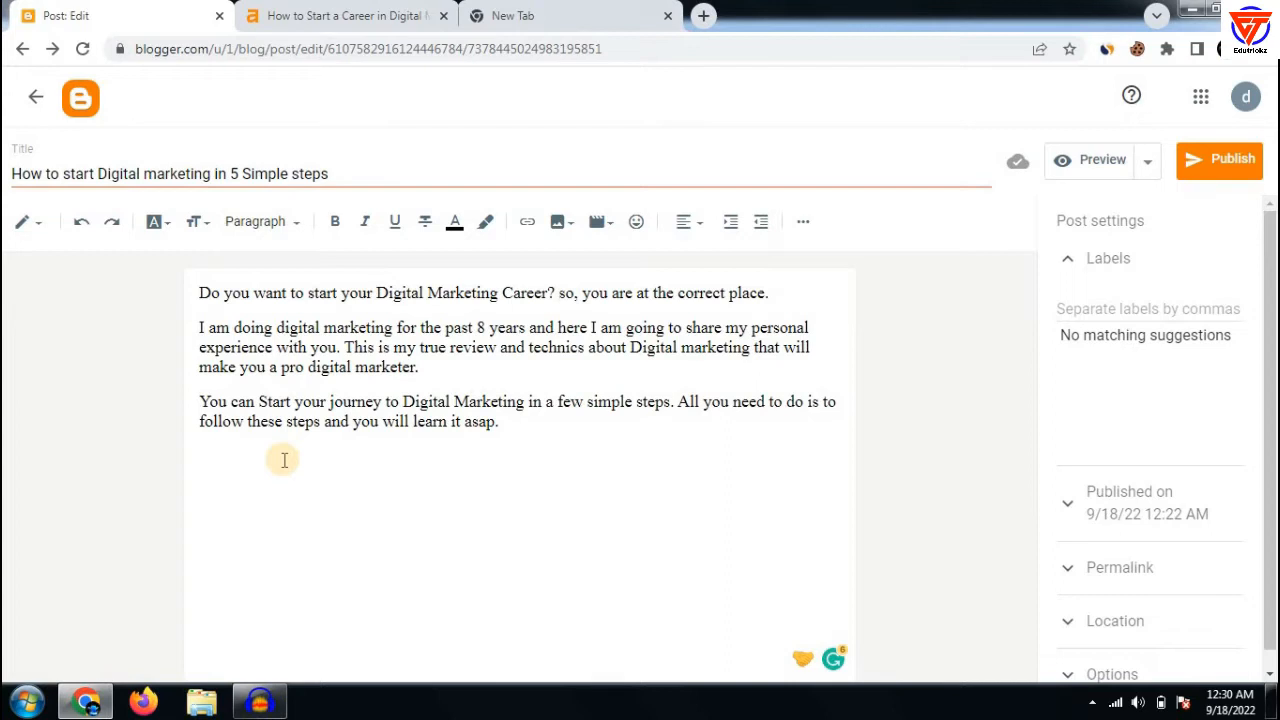
text(#1)
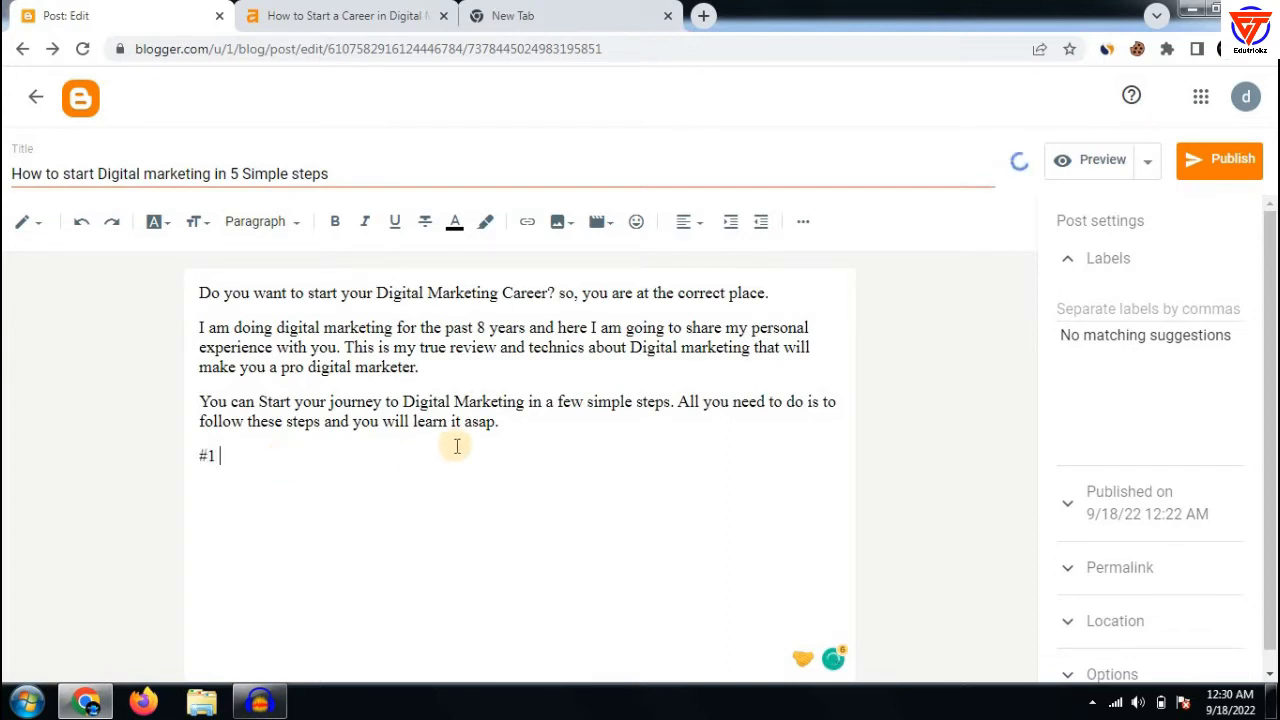
click(523, 421)
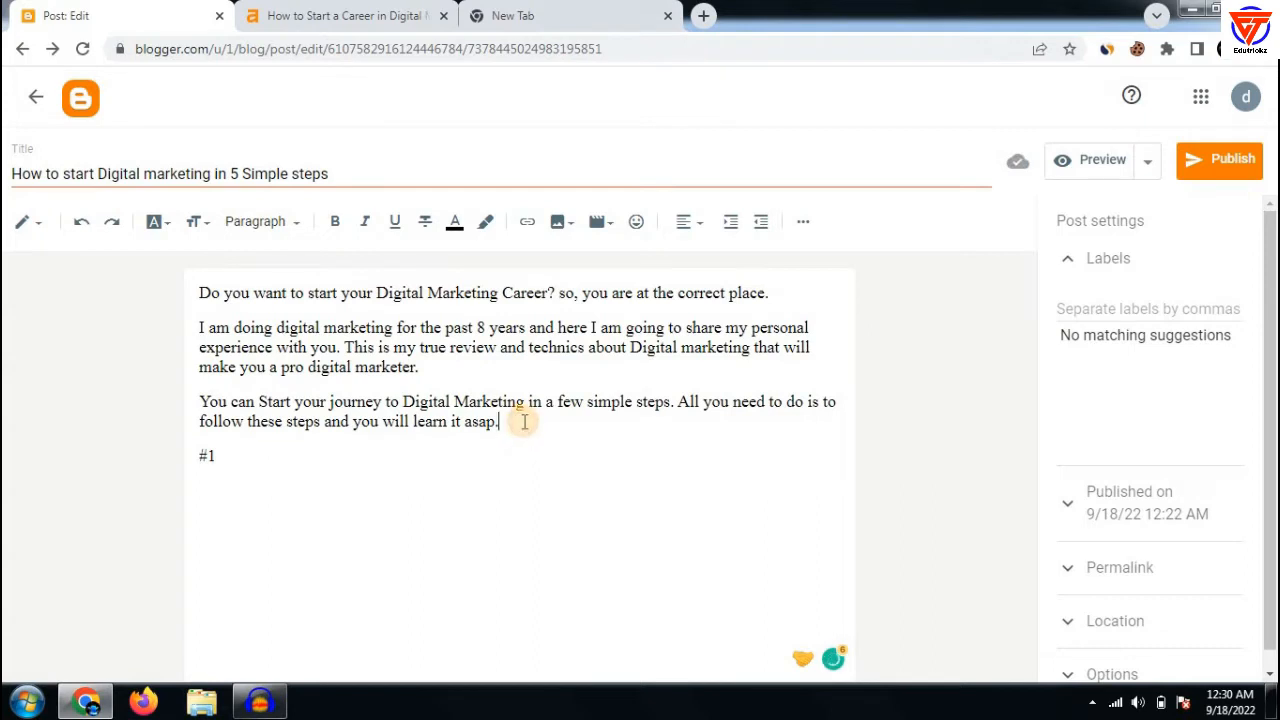
key(Return)
text(5 Steps to Kickstart your Digital Marketing Career)
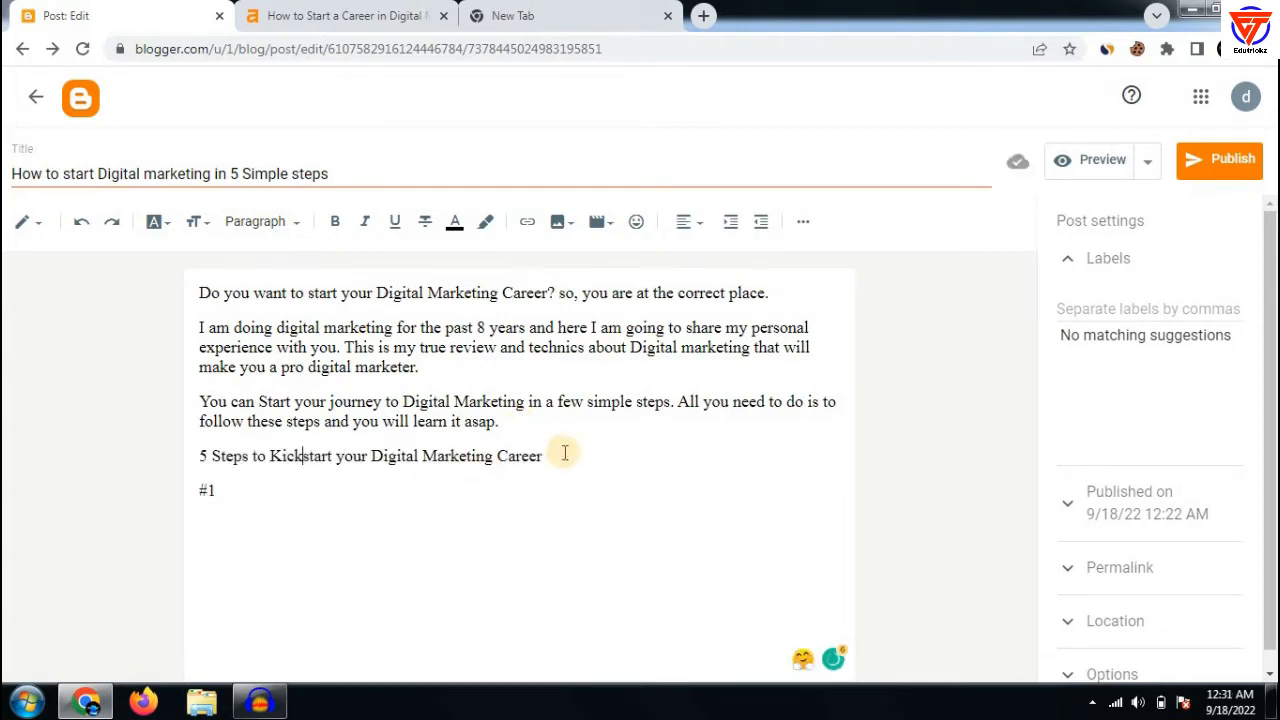
Format the line "5 Steps to Kickstart your Digital Marketing Career" as a Heading
drag(550, 452, 196, 458)
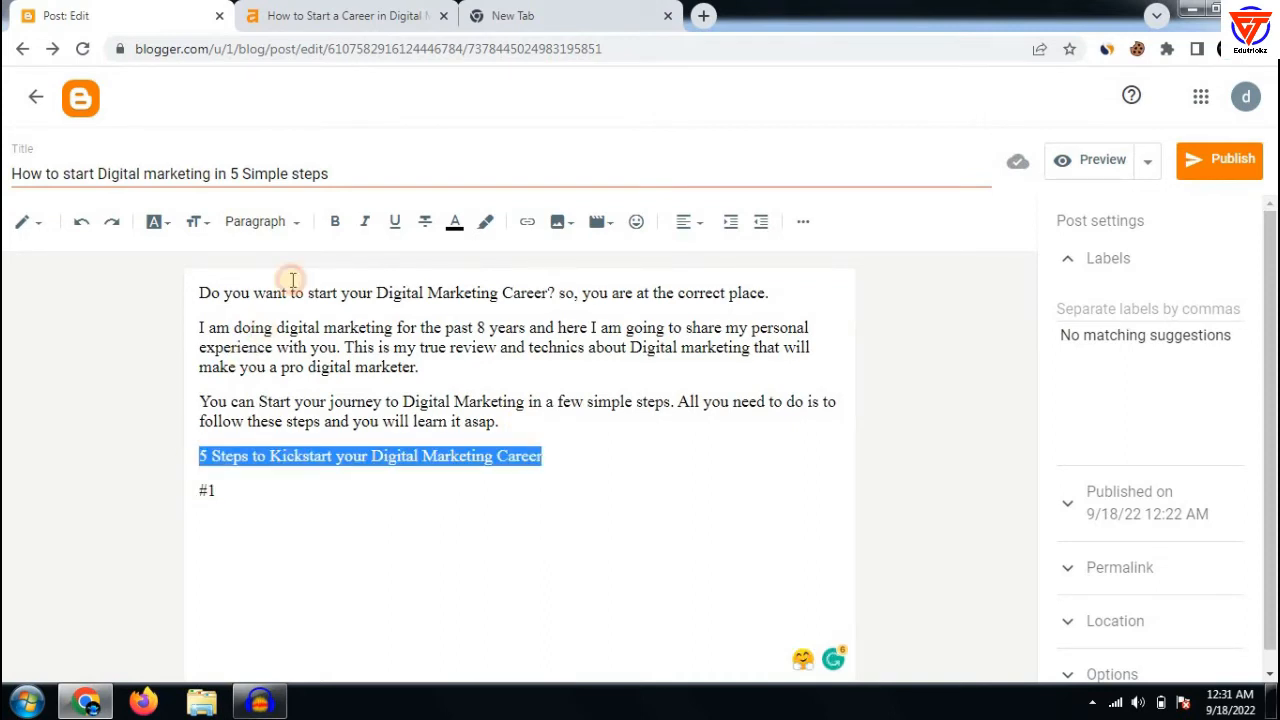
click(196, 224)
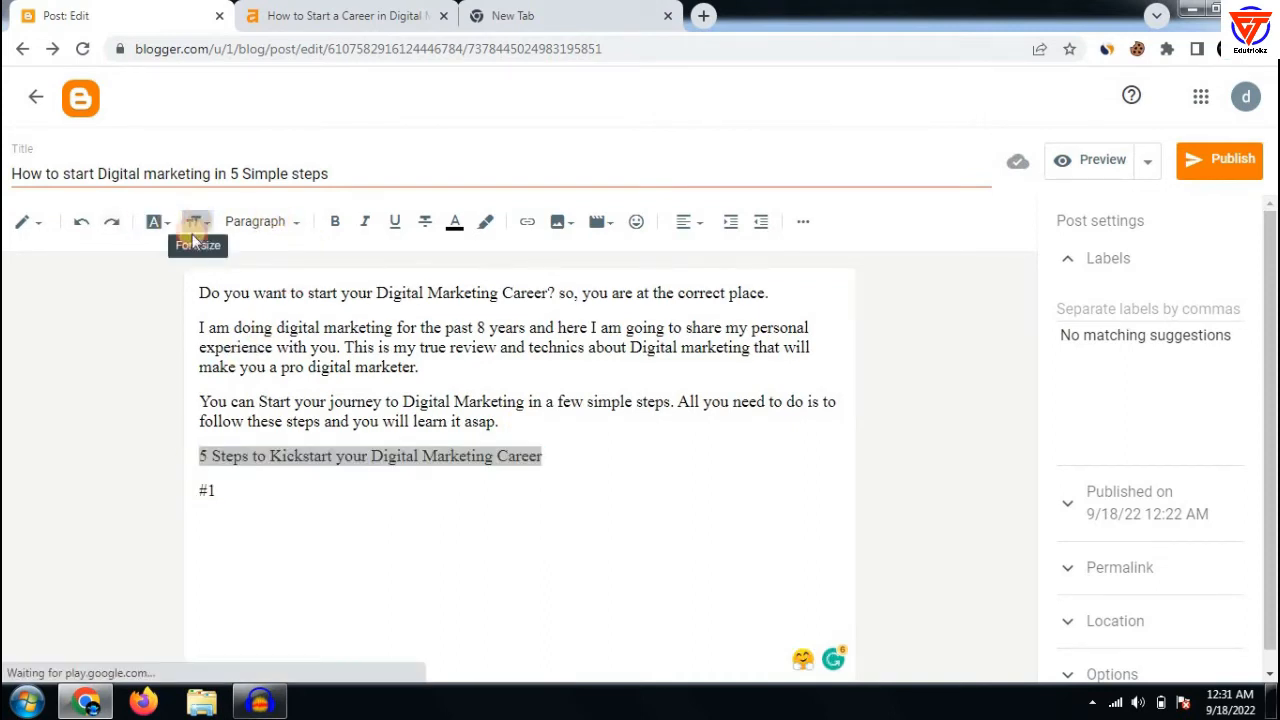
click(250, 226)
click(250, 224)
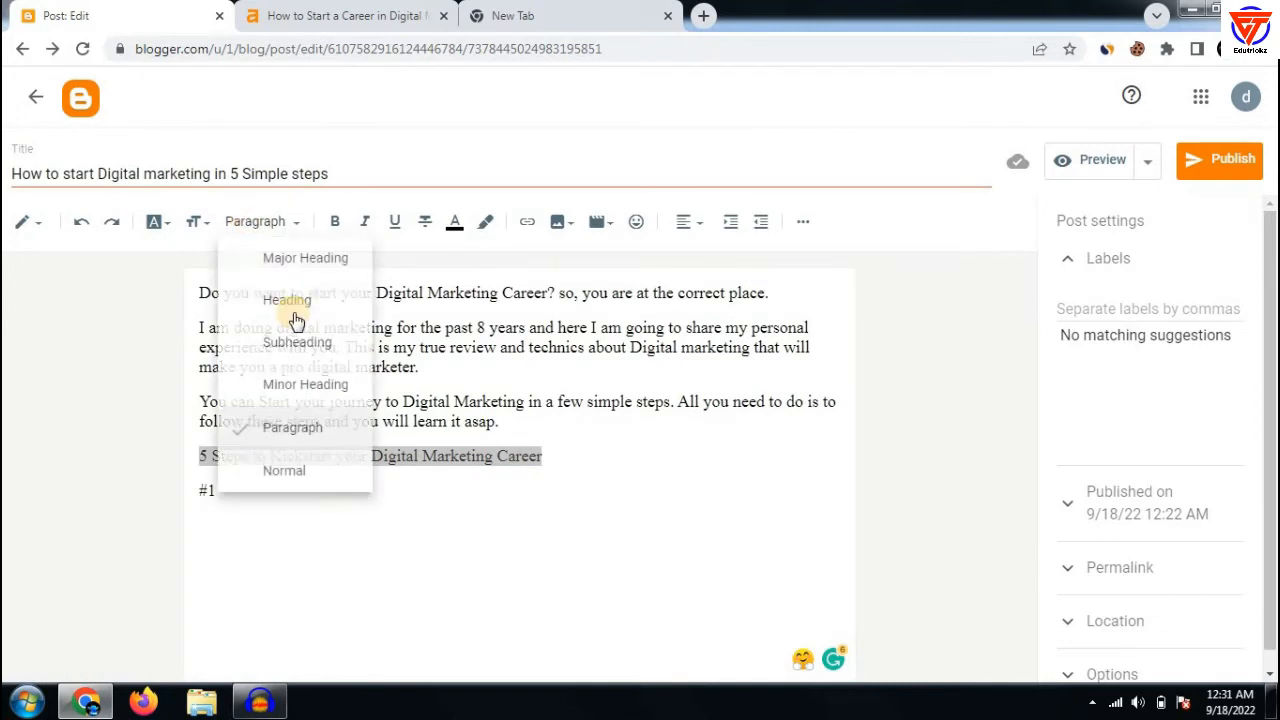
click(292, 304)
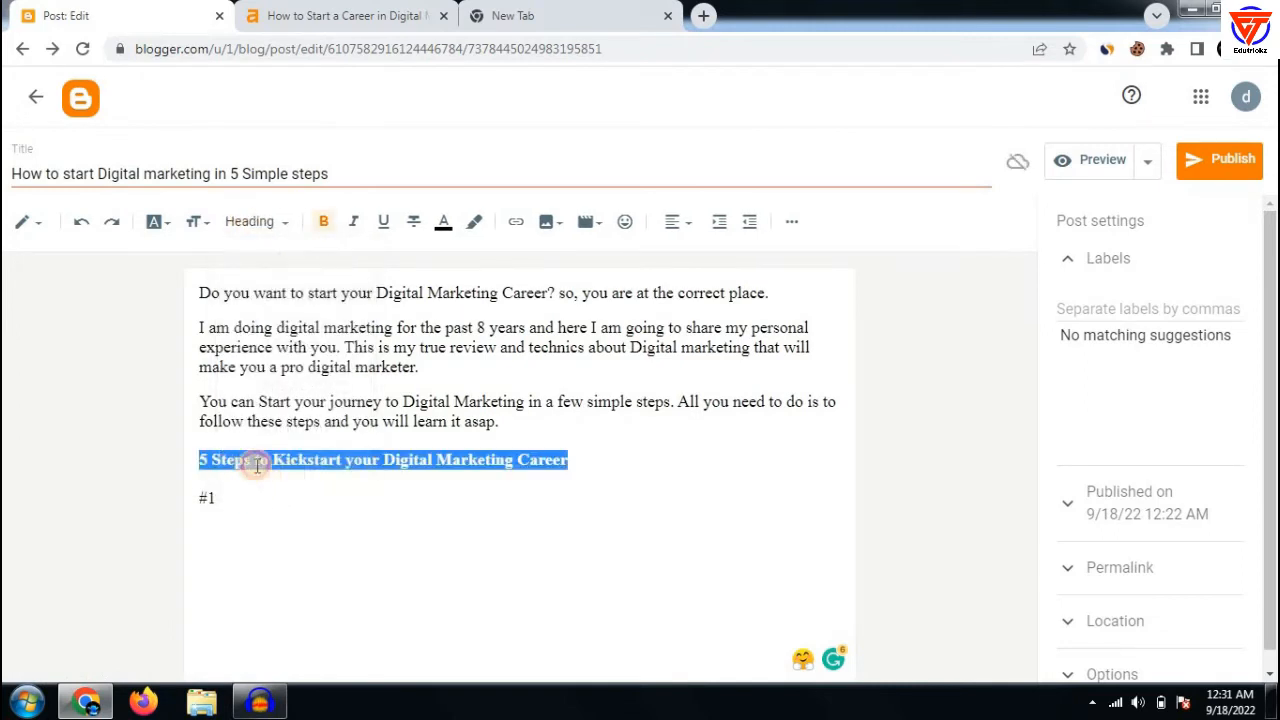
click(250, 461)
Consult the first section of the Ahrefs article and complete the "#1" line of the Blogger post with "Start your Own Website"
click(251, 498)
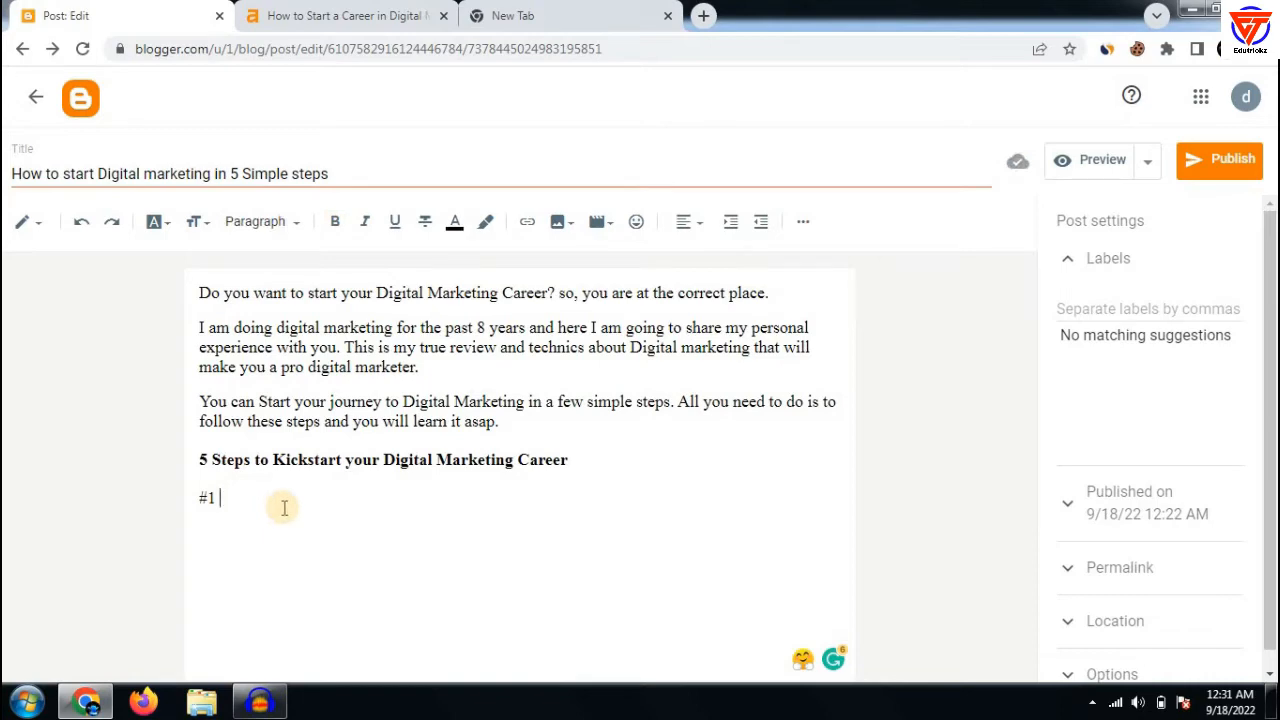
click(337, 15)
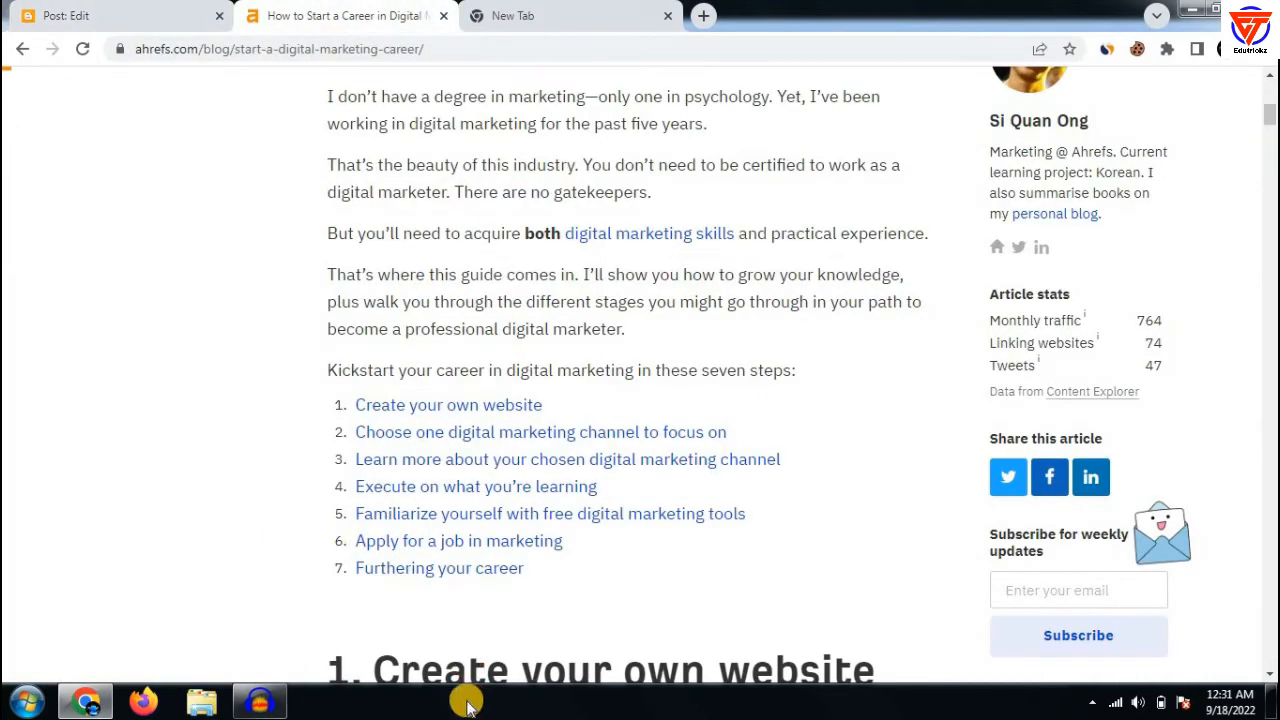
scroll(383, 445, down, 3)
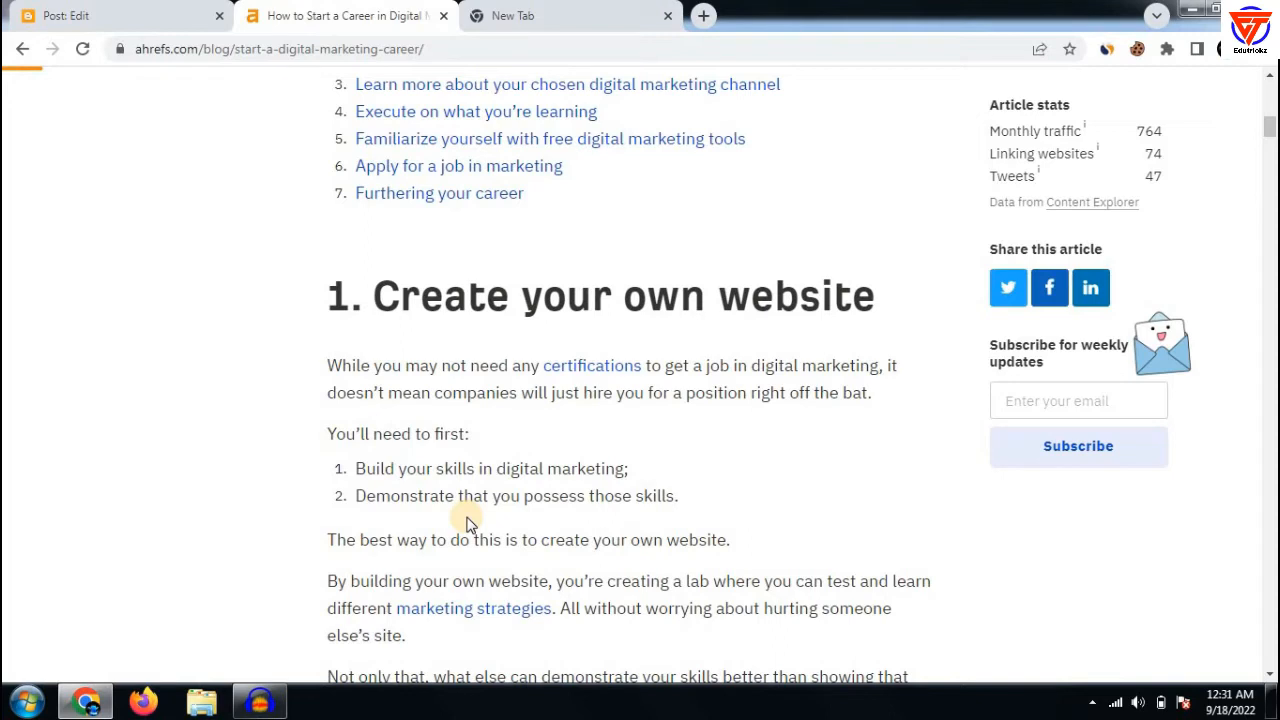
click(92, 12)
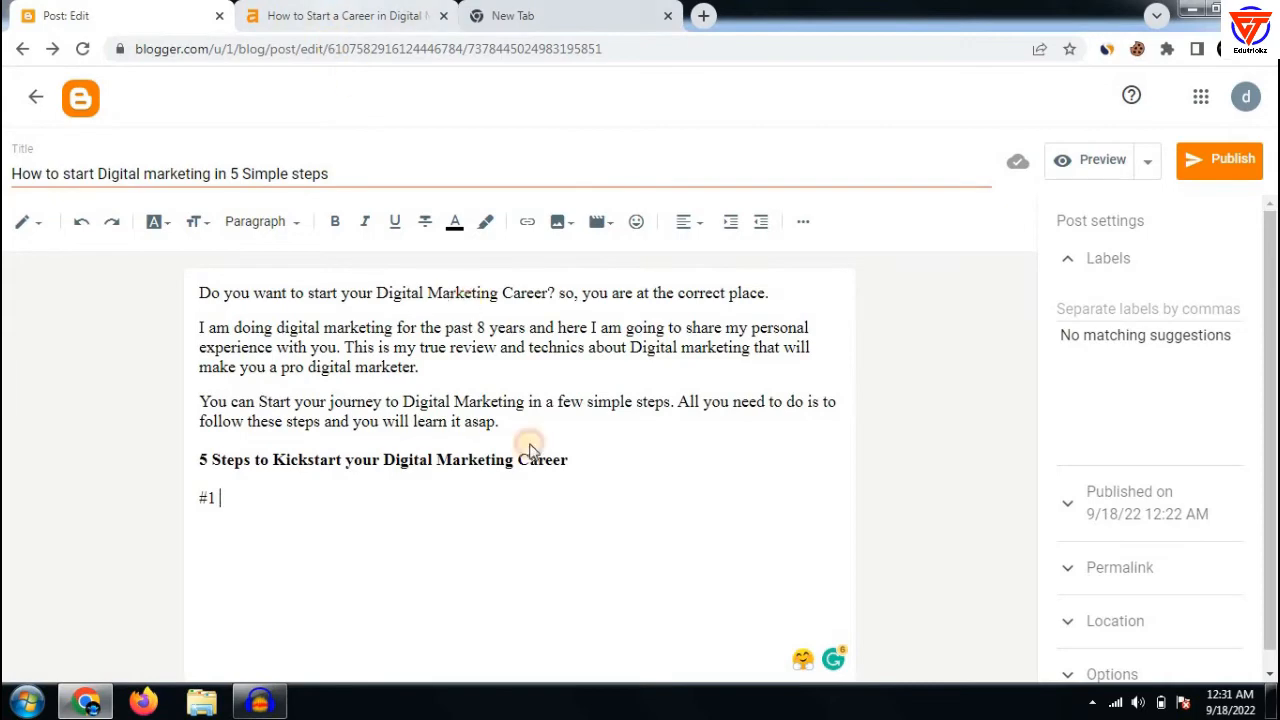
click(345, 15)
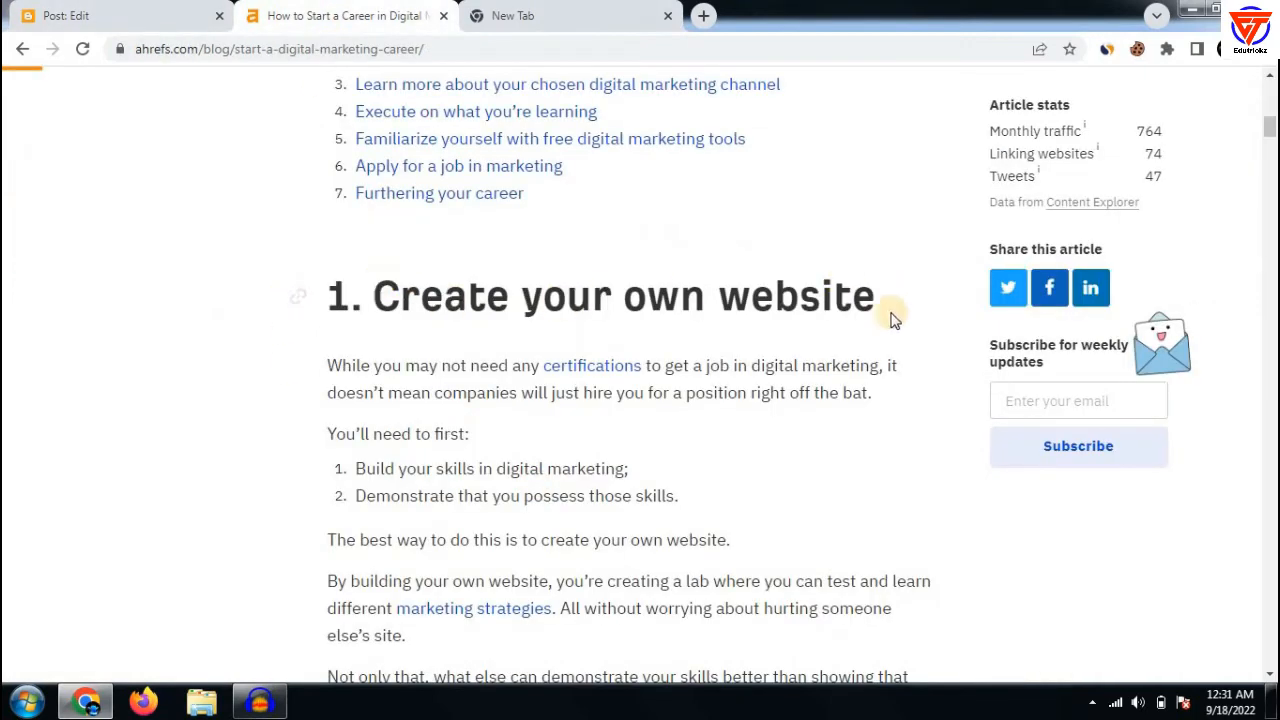
click(68, 12)
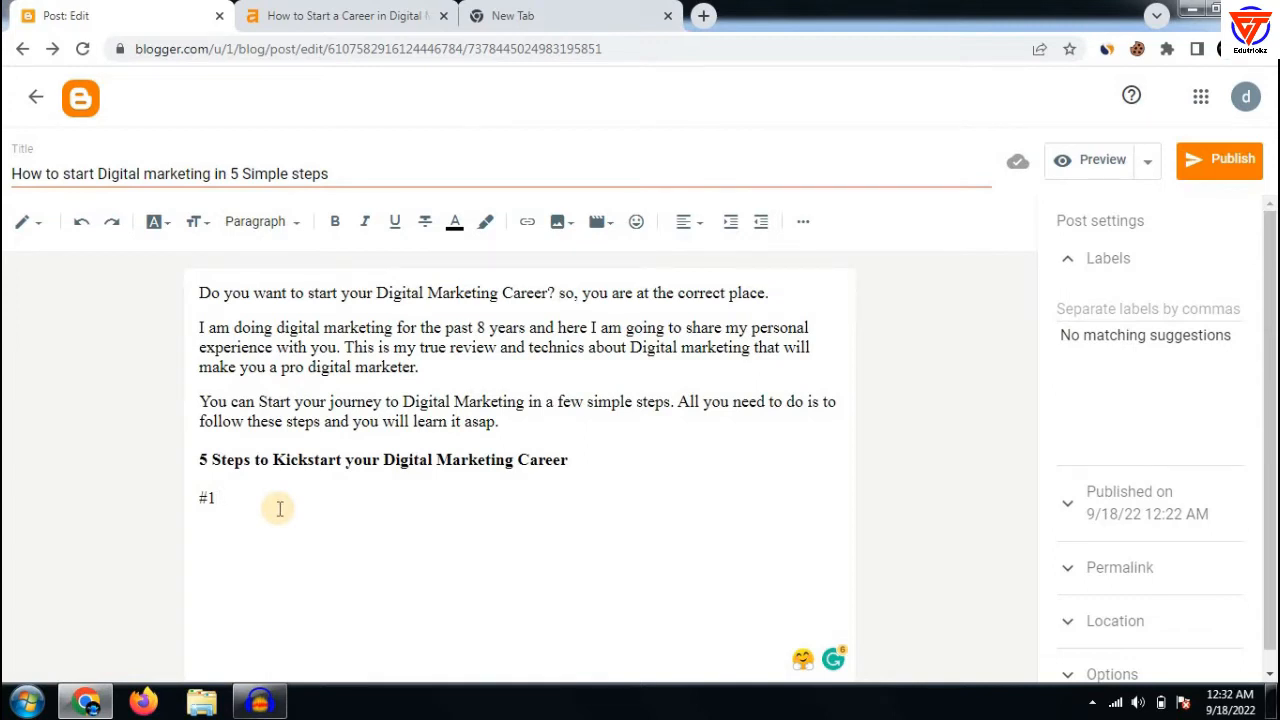
text(Start your Own Website)
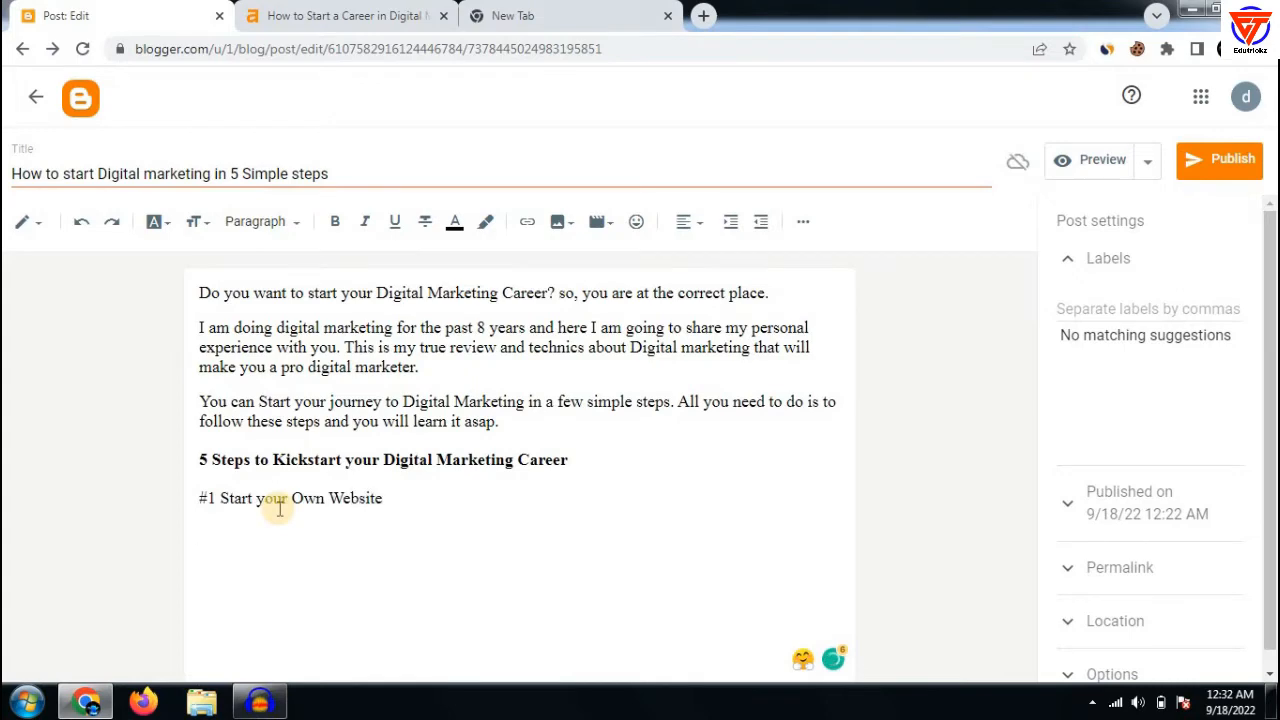
key(Return)
Check the Ahrefs section under its first heading and add a "#2 XYZ" line to the post, leaving a blank line after step 1
click(322, 14)
scroll(460, 420, down, 1)
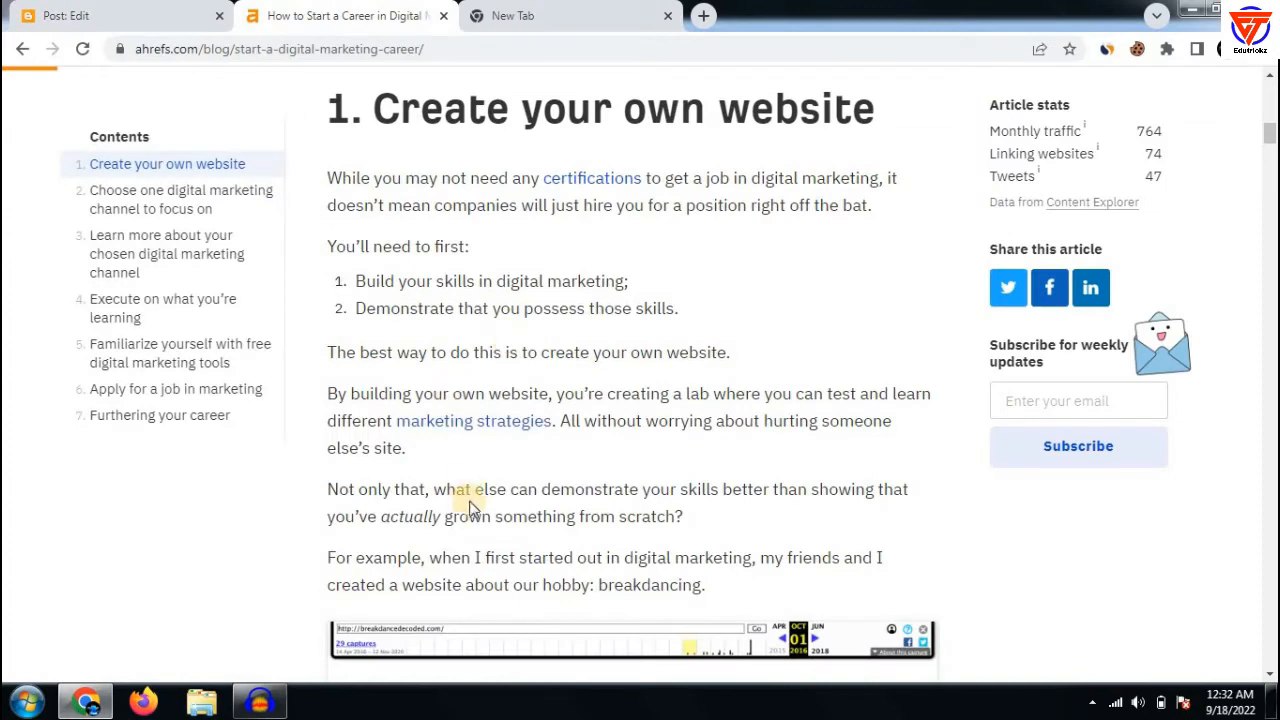
click(66, 15)
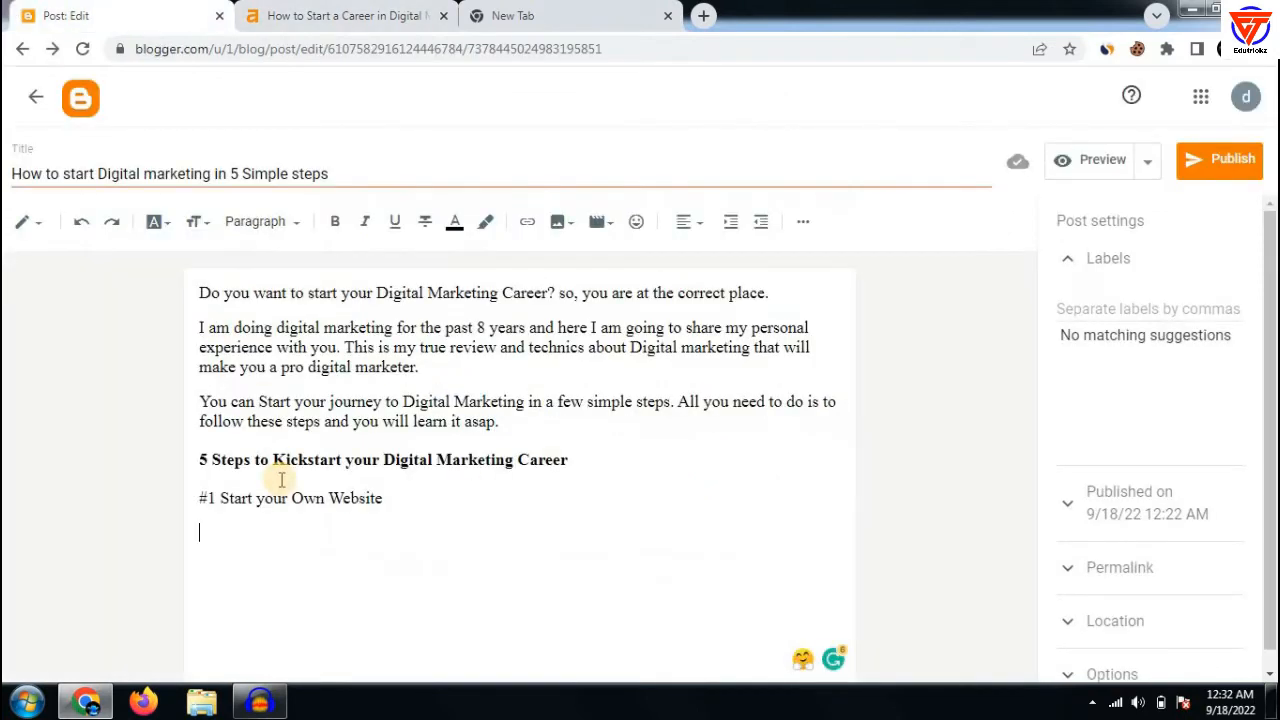
key(Return)
text(#2)
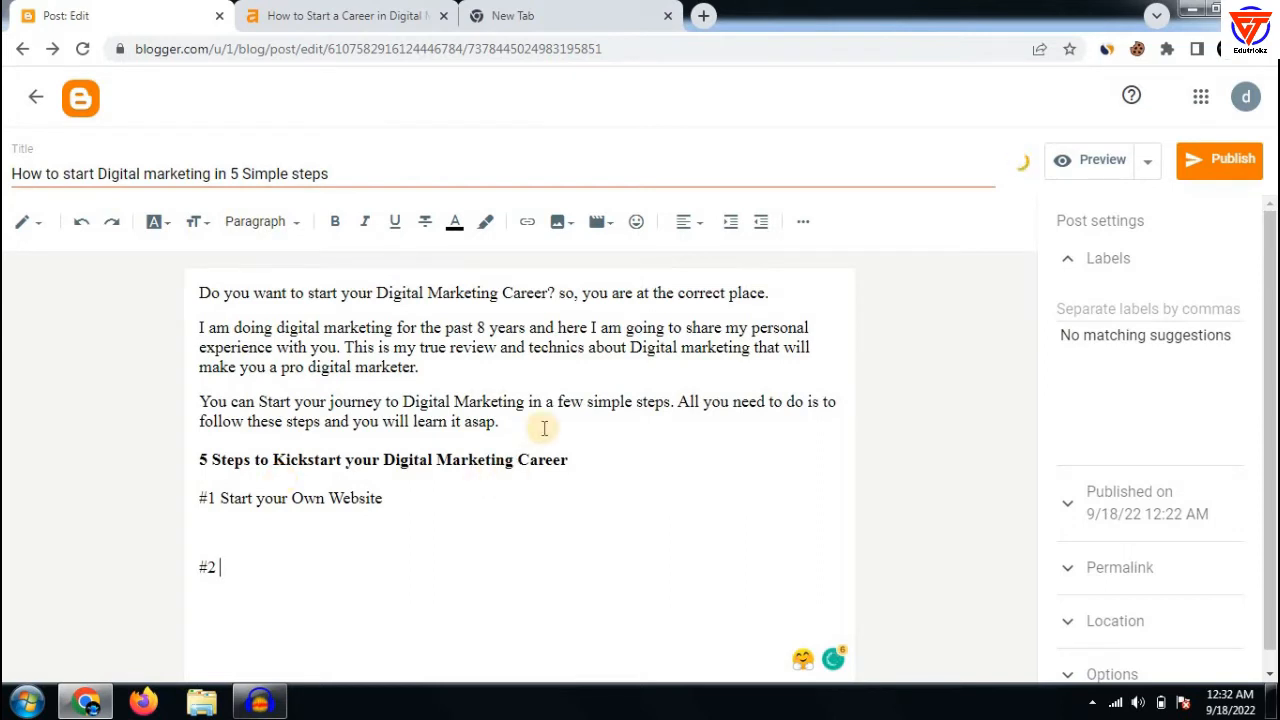
drag(544, 428, 186, 289)
click(253, 368)
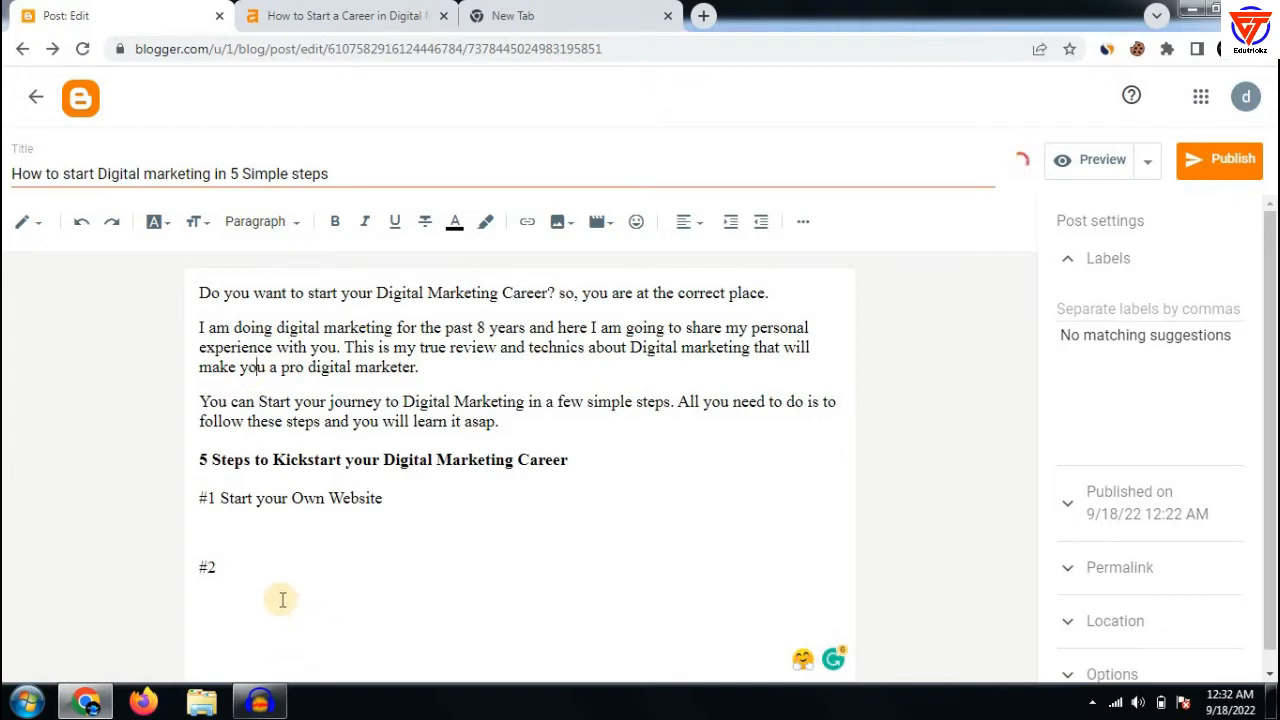
click(286, 547)
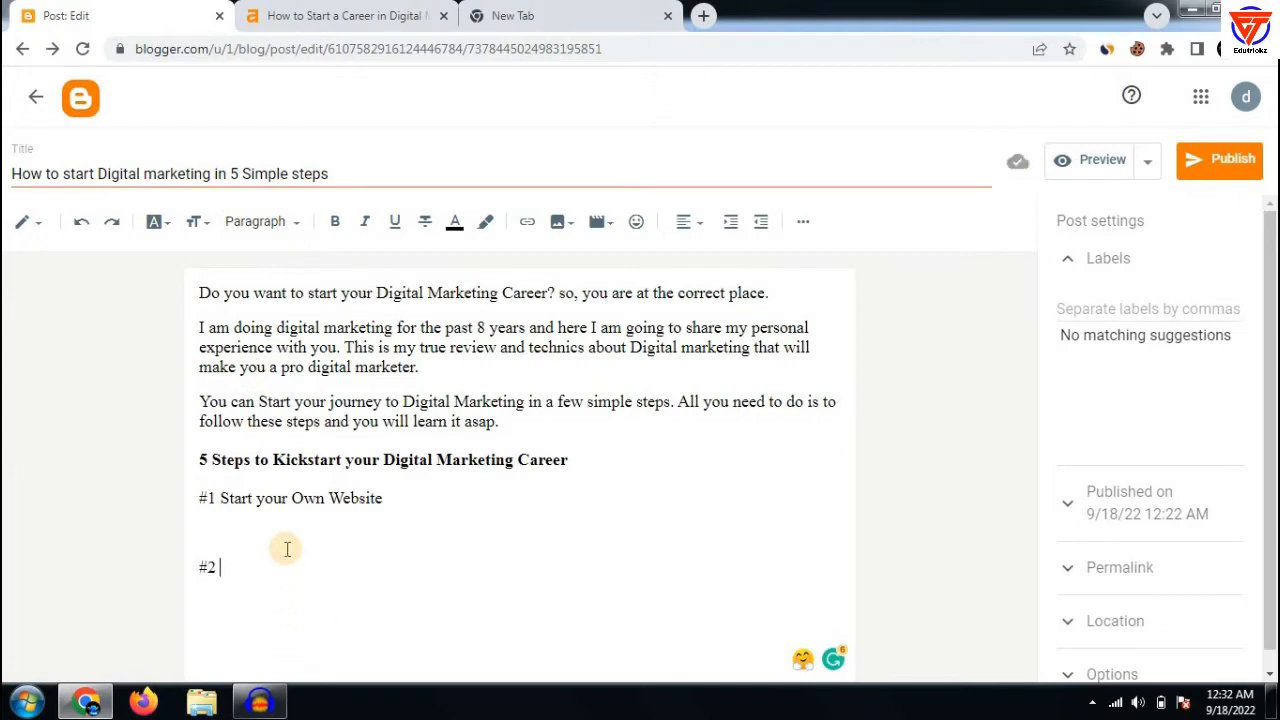
text(XYZ)
key(Return)
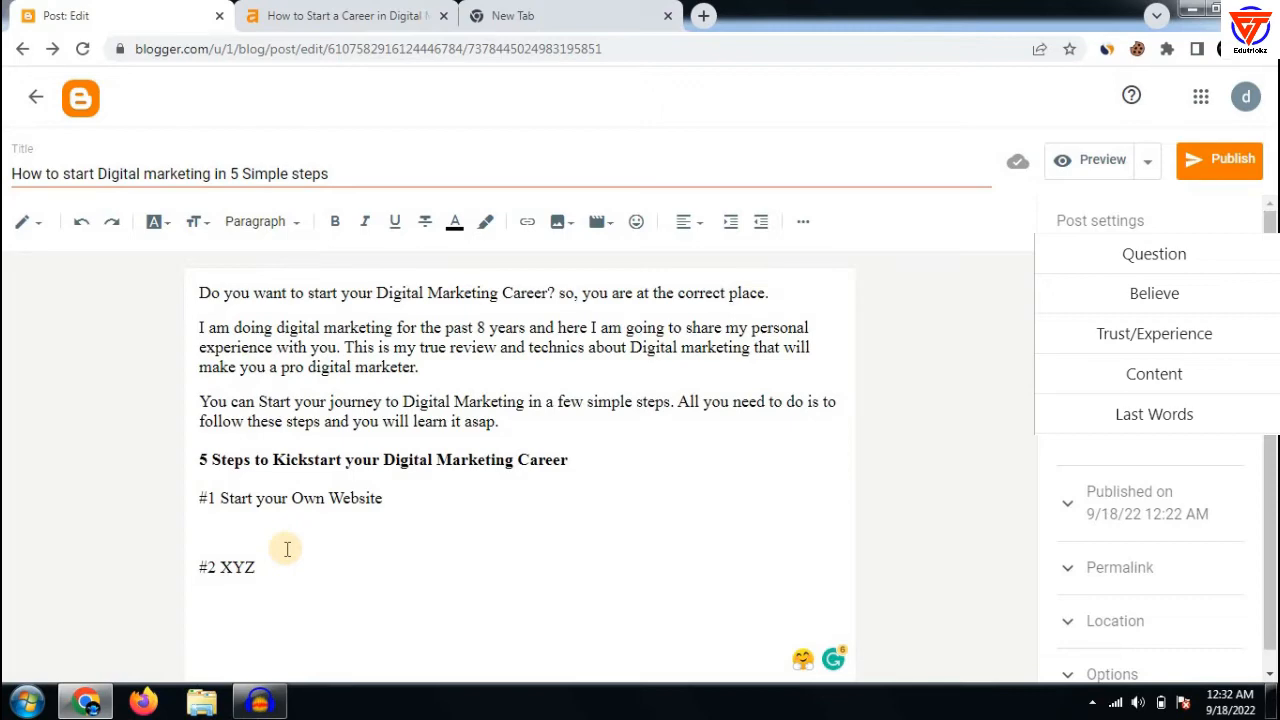
click(287, 549)
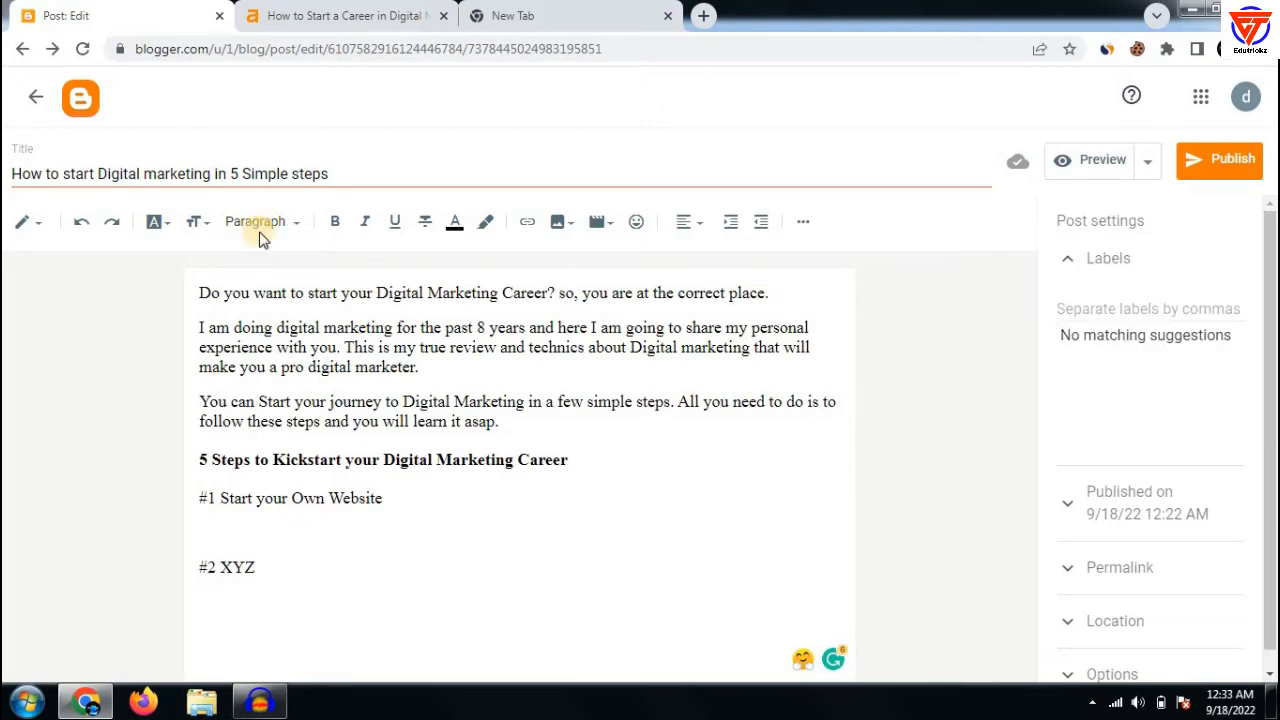
Skim towards the end of the Ahrefs article and add a "Wrapping Up" line below "#2 XYZ" in the Blogger post
click(270, 15)
scroll(459, 221, down, 5)
scroll(459, 221, down, 20)
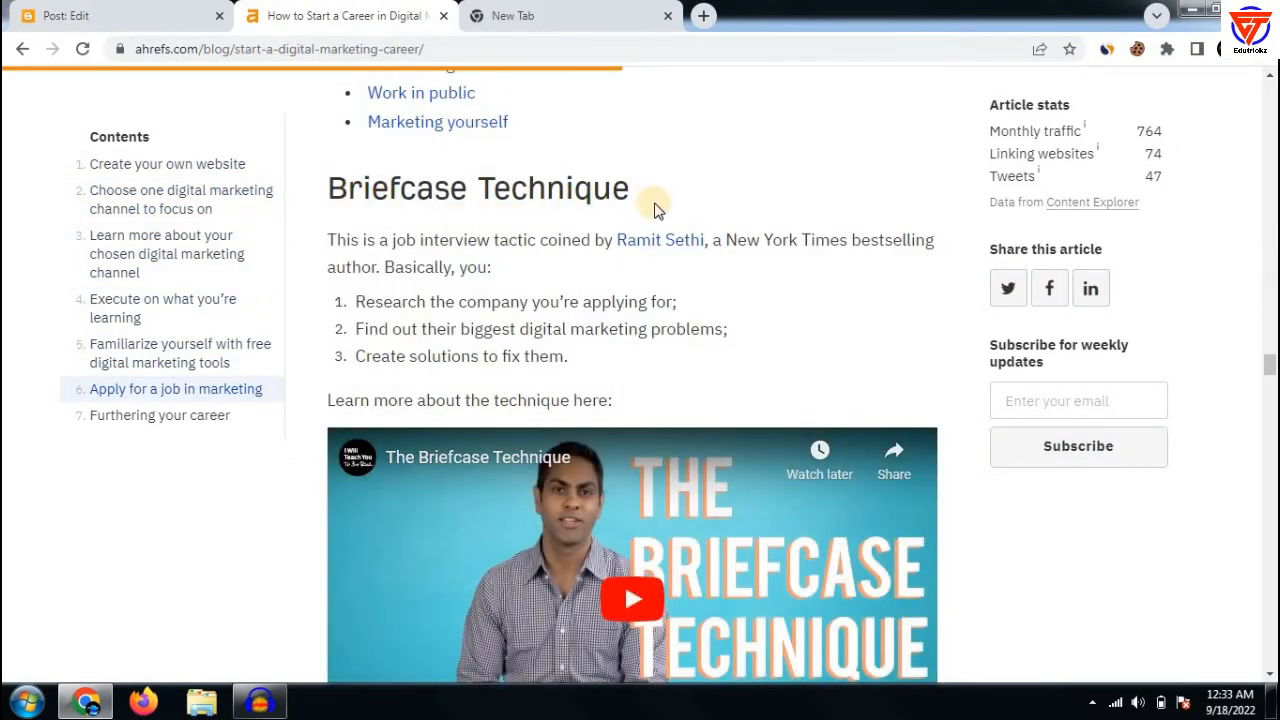
scroll(640, 230, down, 7)
click(124, 16)
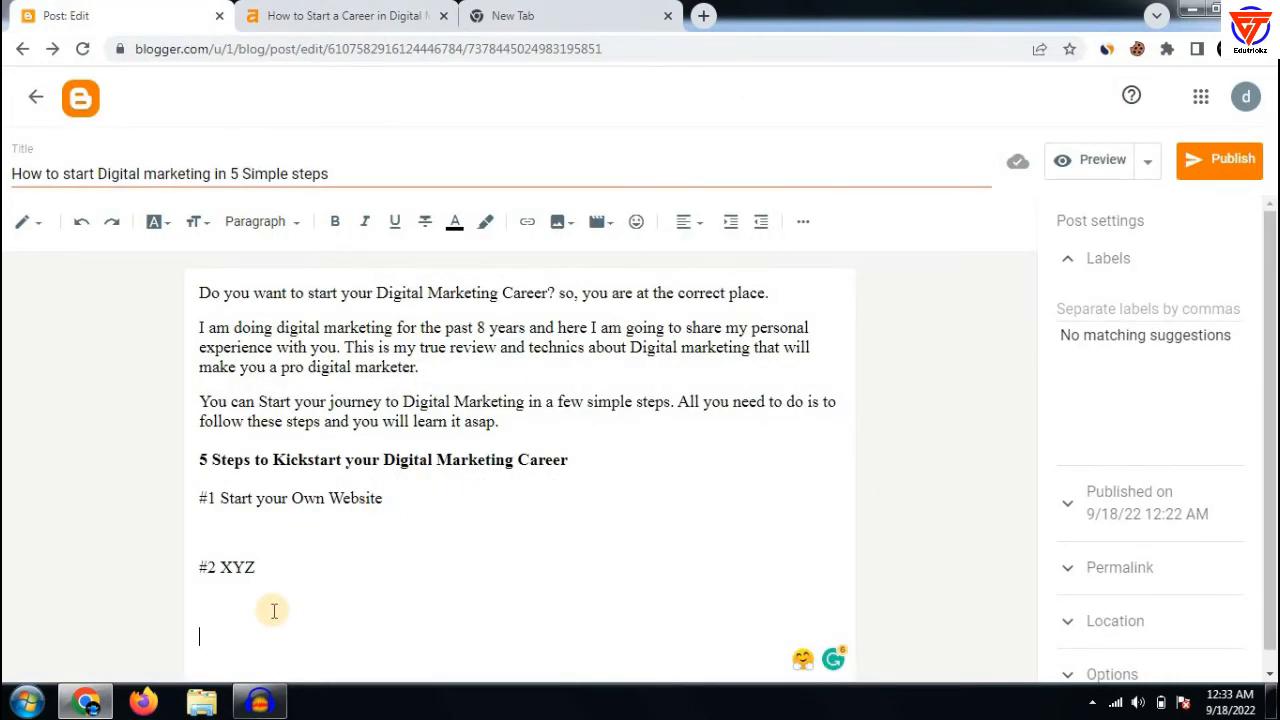
text(Wrappin)
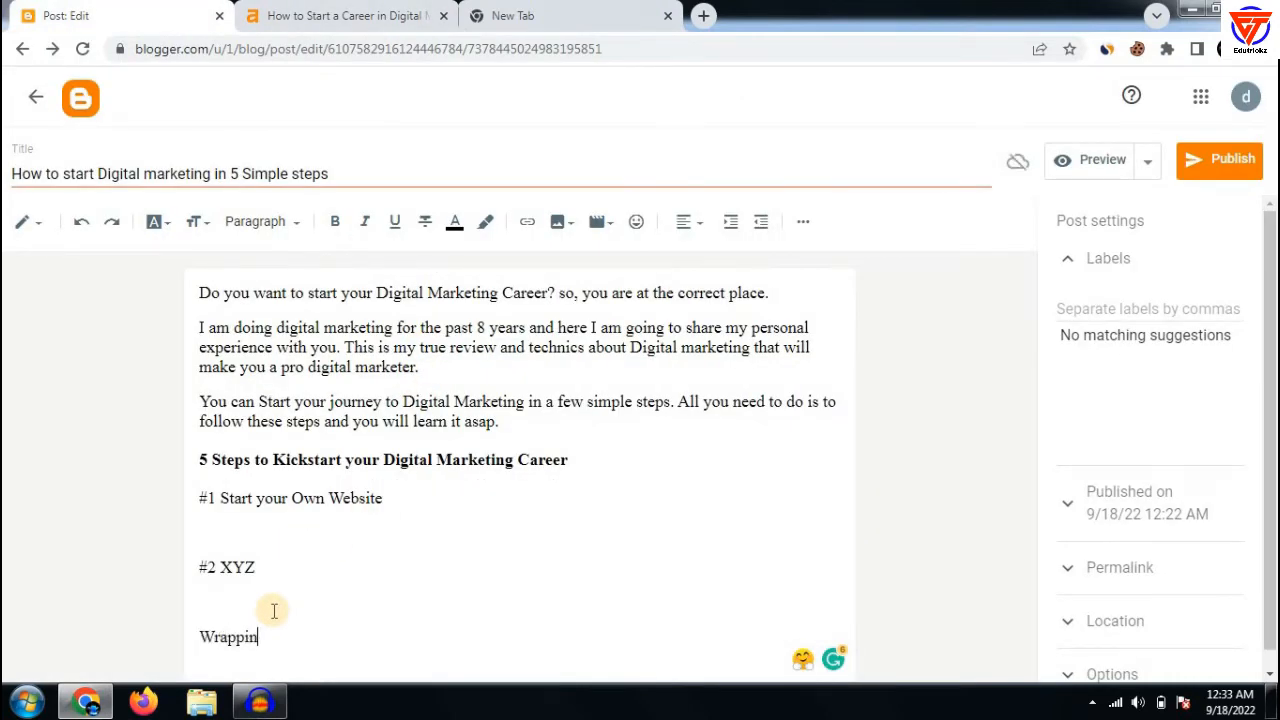
text(g Up)
key(Return)
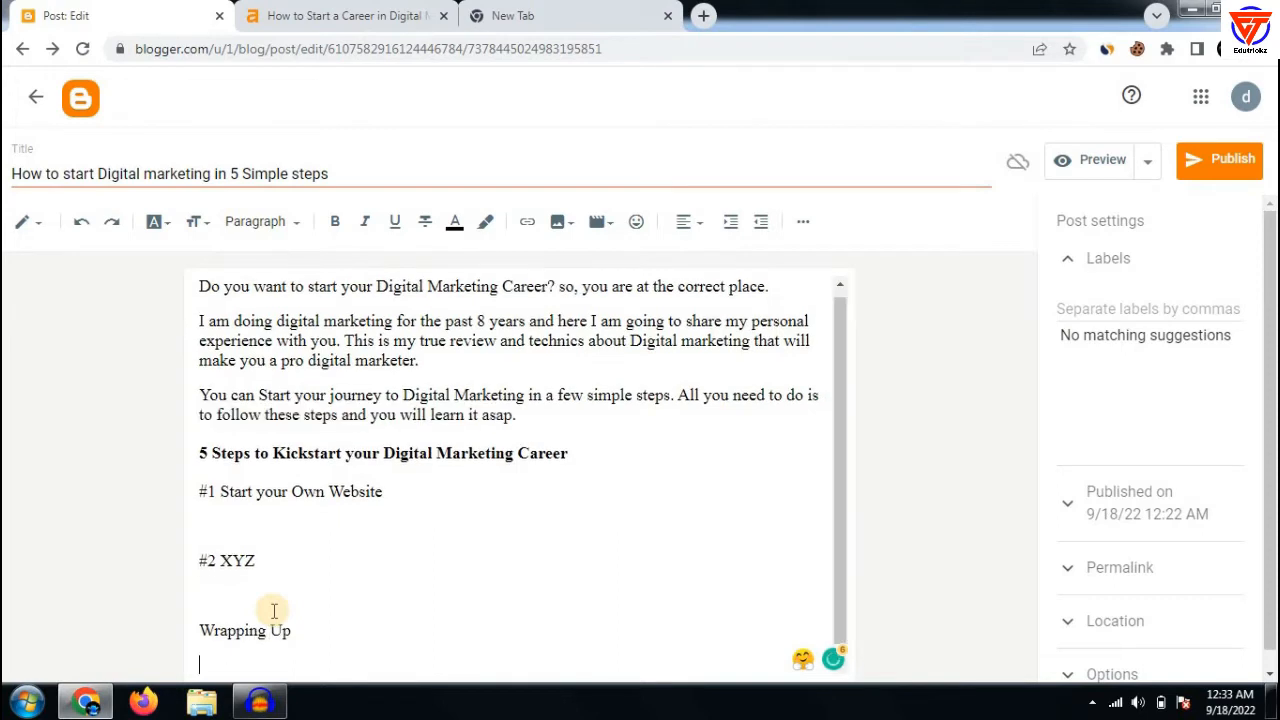
Write a paragraph under "Wrapping Up" saying these are all the basic steps to become a pro Digital Marketer and introducing career mistakes to avoid
drag(302, 636, 98, 624)
click(306, 658)
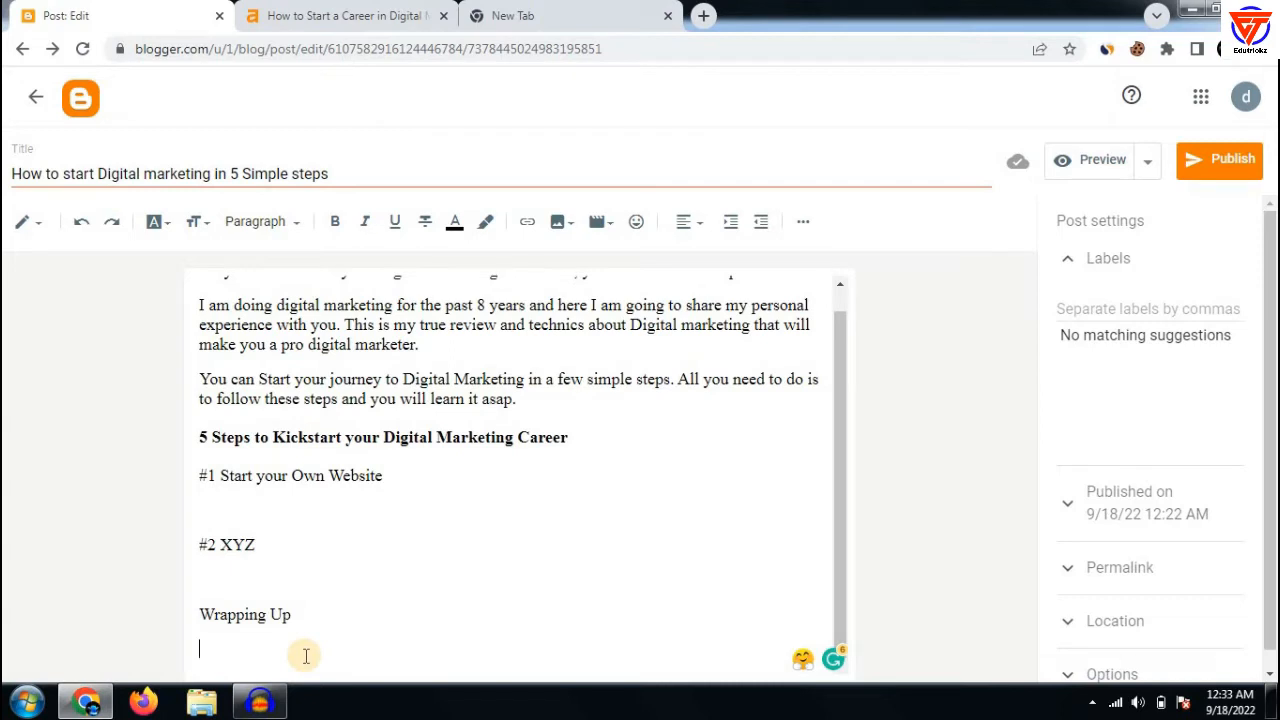
text(Thats all the basic steps that you need to follow to become a pro Digital Marketer)
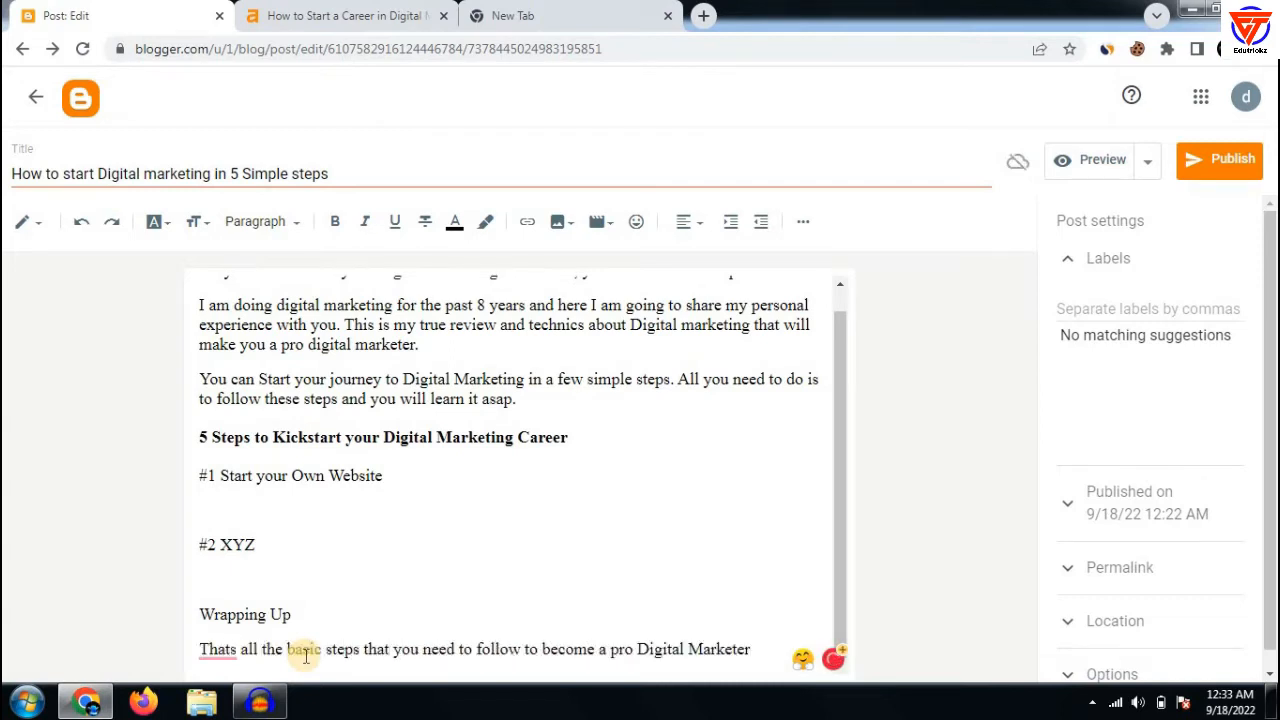
text(. There are several ups and down)
double_click(772, 646)
text(In my Digital marketing career I Faced several problems and)
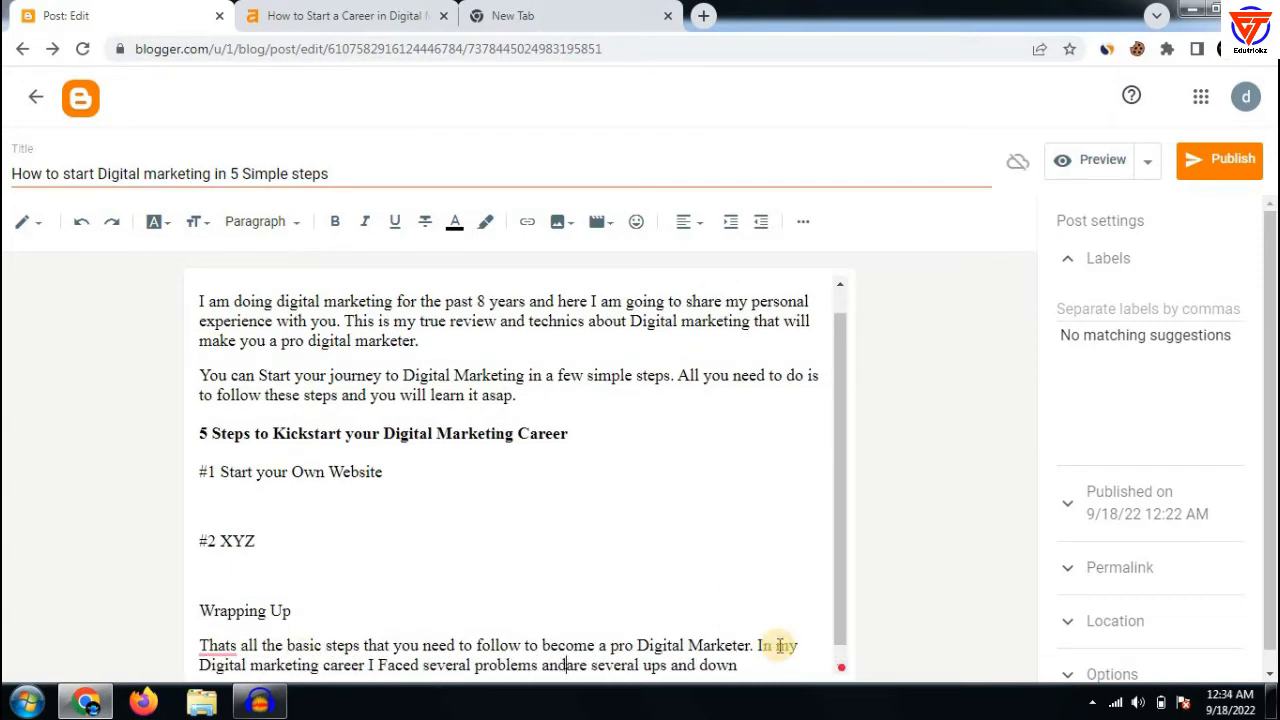
text( did many mistakes that regarated me a lot. So, I do not want you to do these all. Here are the mistakes that I did in my digital marketing career that I do not want you to do in your)
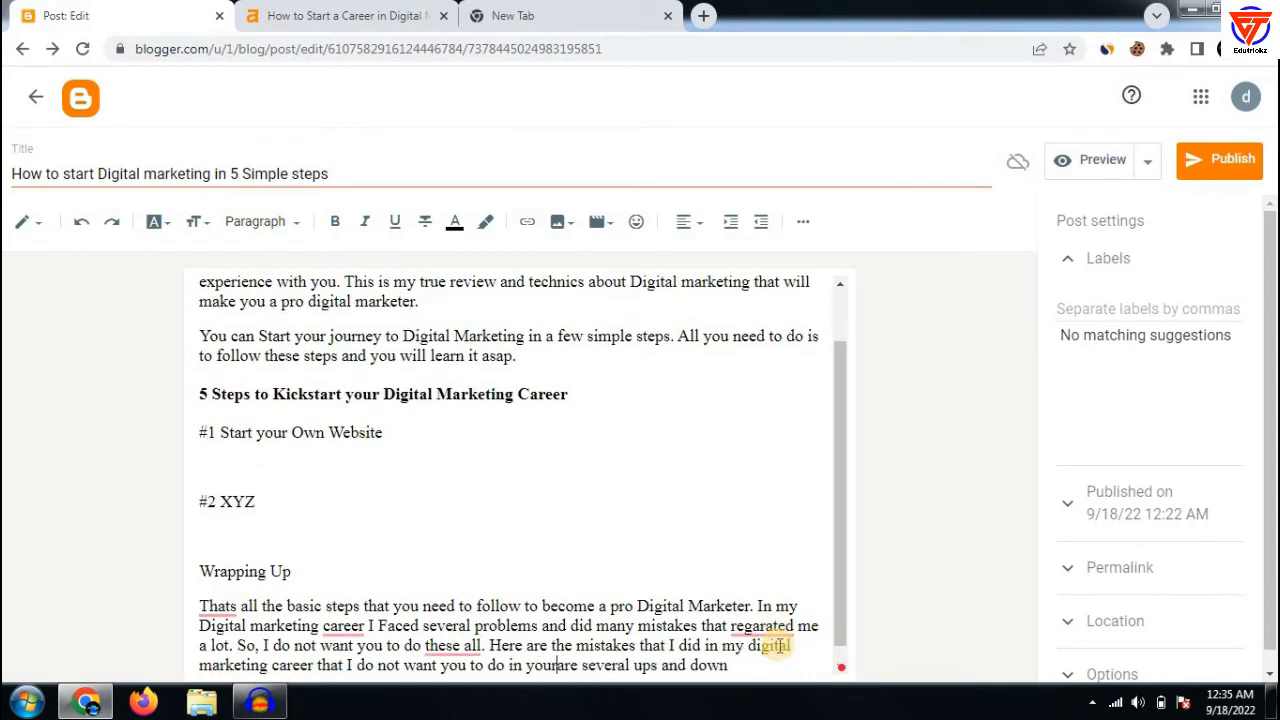
key(shift+End)
text(s.)
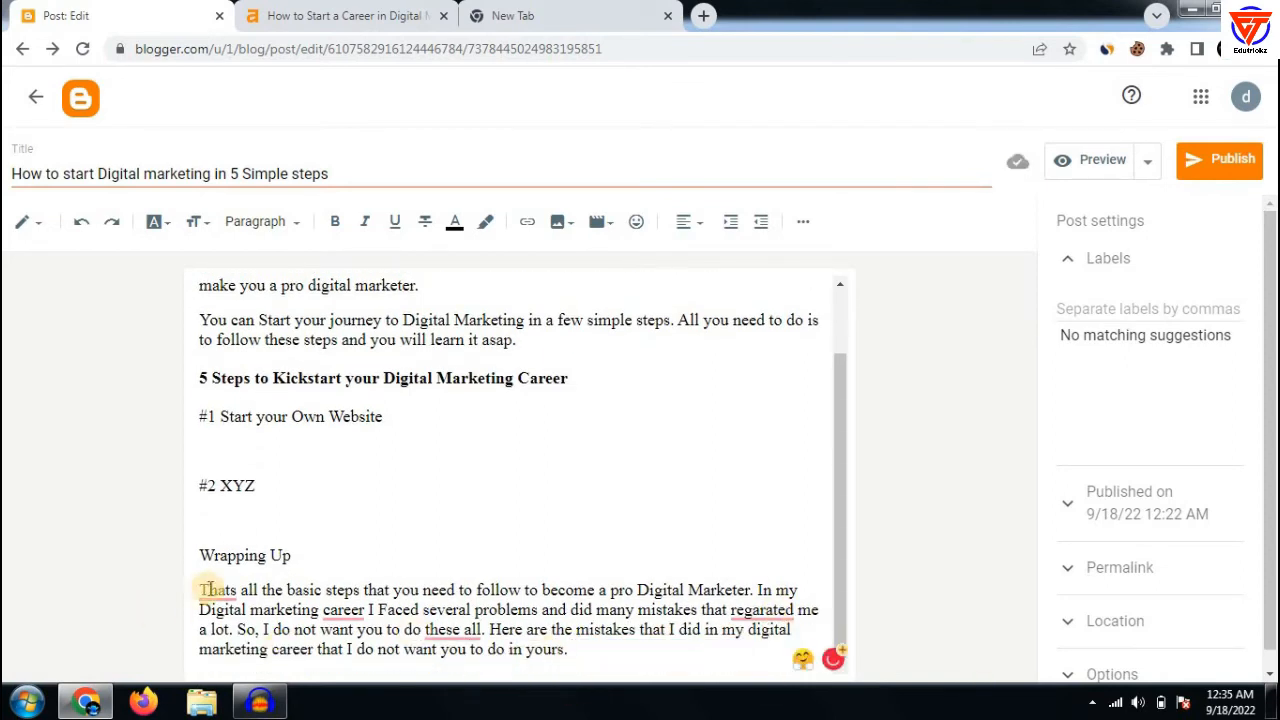
Accept the Grammarly corrections in the closing paragraph: "That's", a comma after "career", "this all" and "regarded"
mouse_move(221, 591)
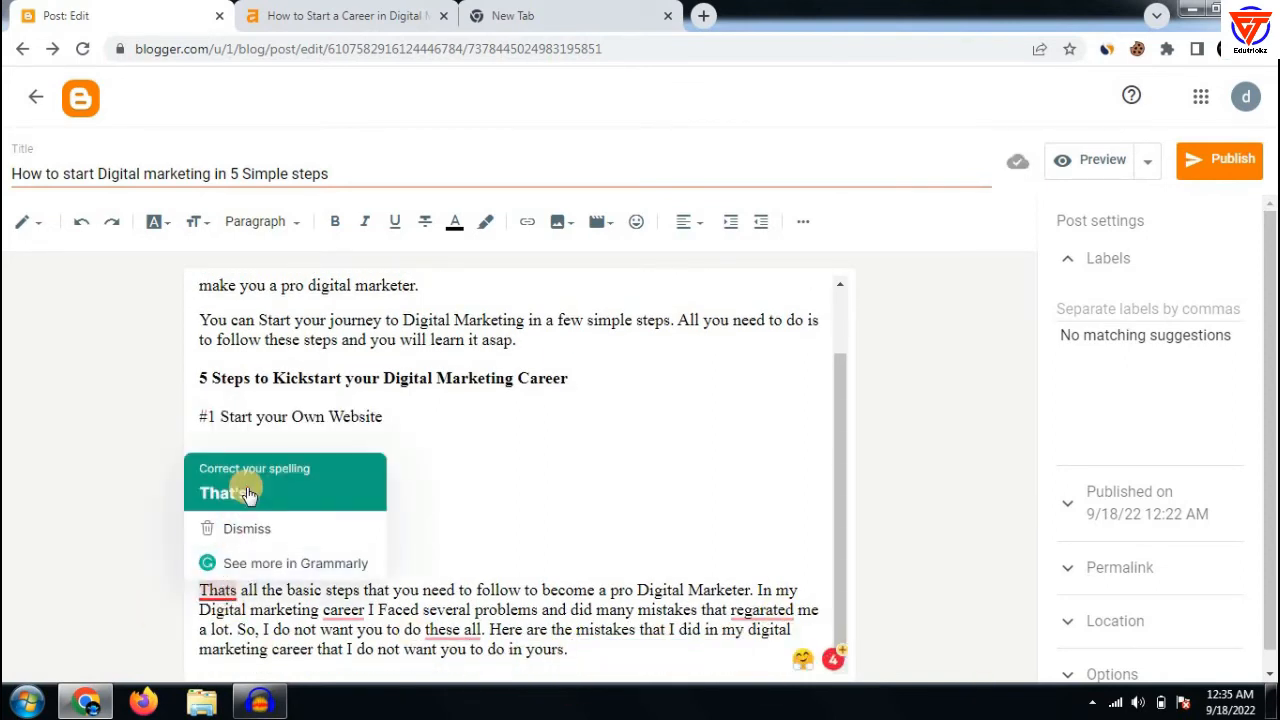
click(248, 494)
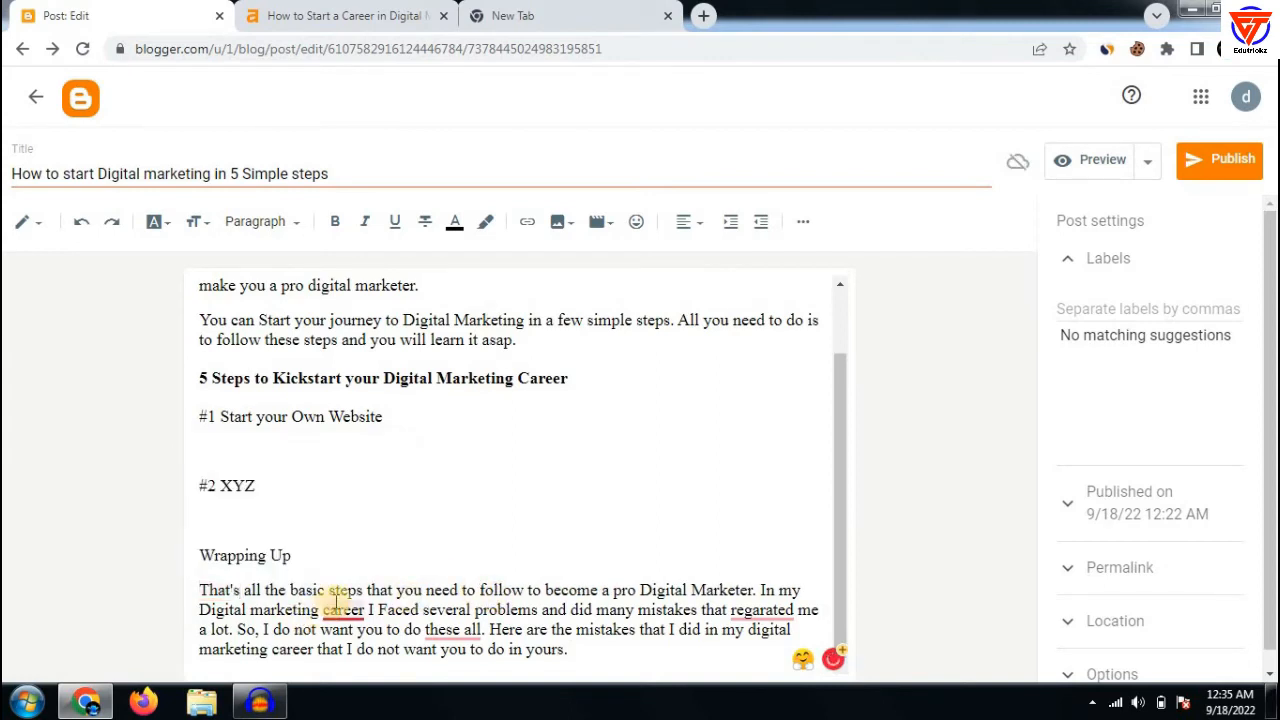
mouse_move(338, 605)
click(368, 515)
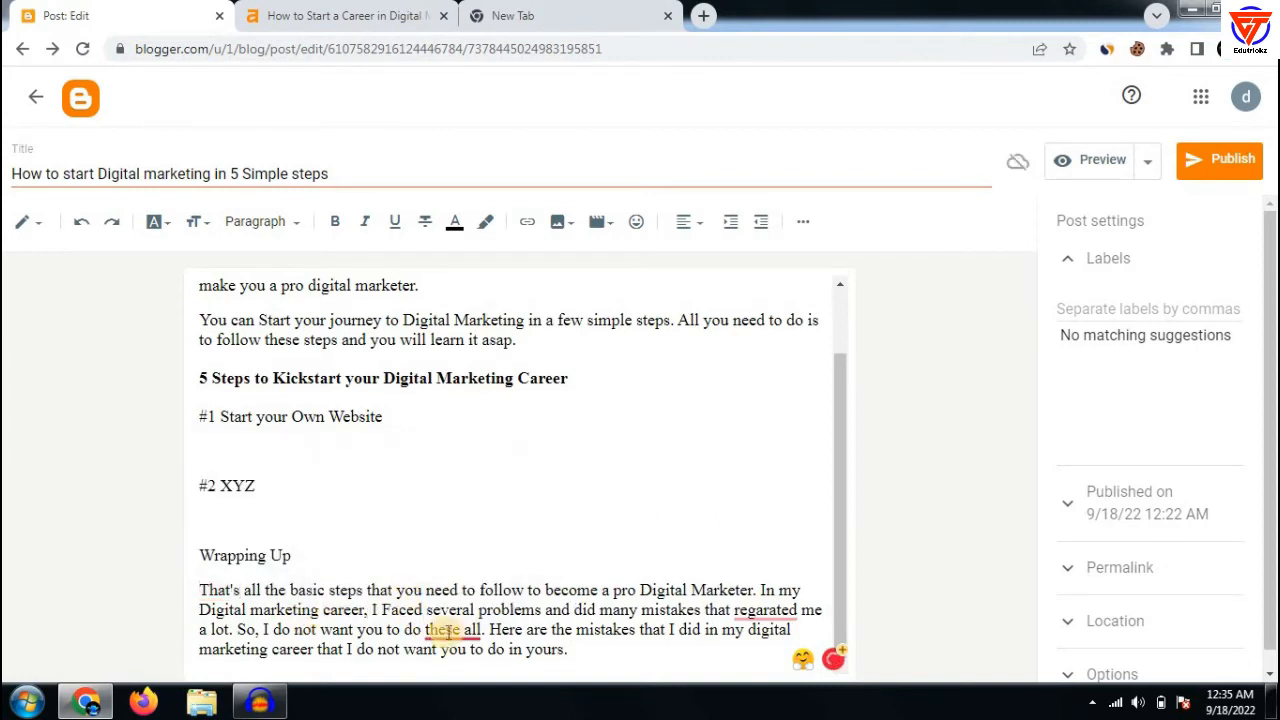
mouse_move(445, 629)
click(470, 527)
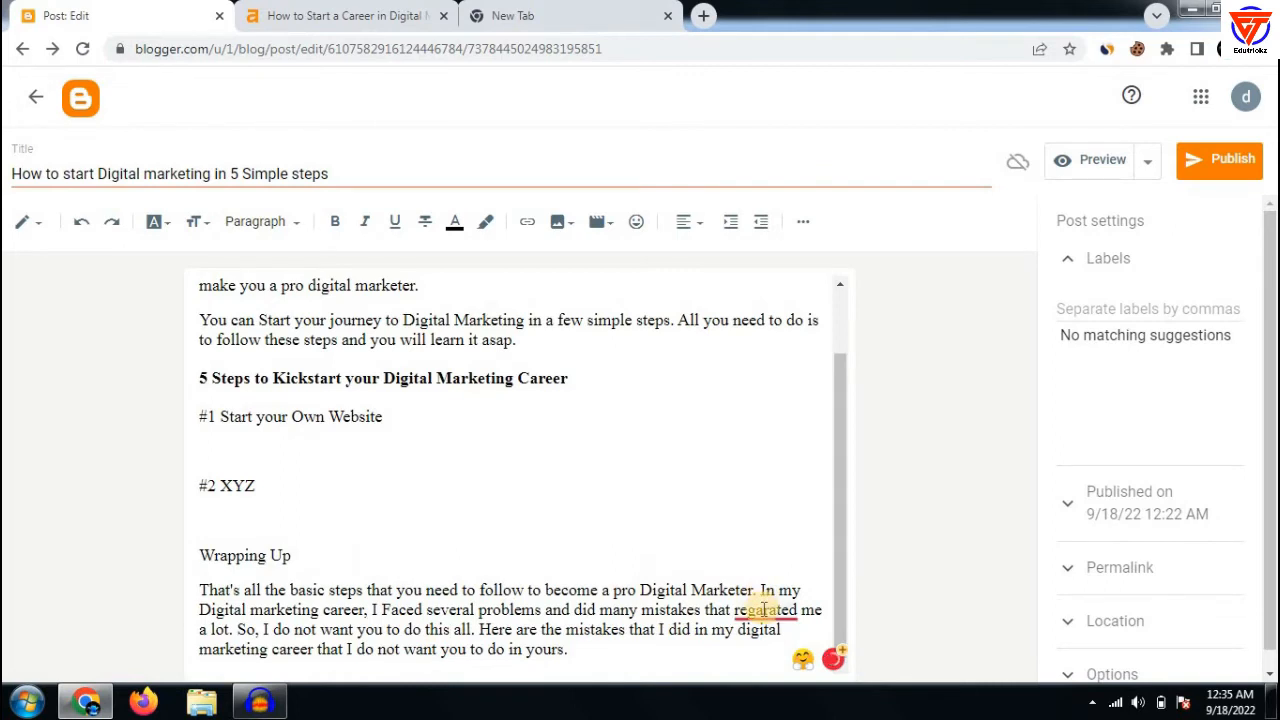
mouse_move(763, 609)
click(755, 406)
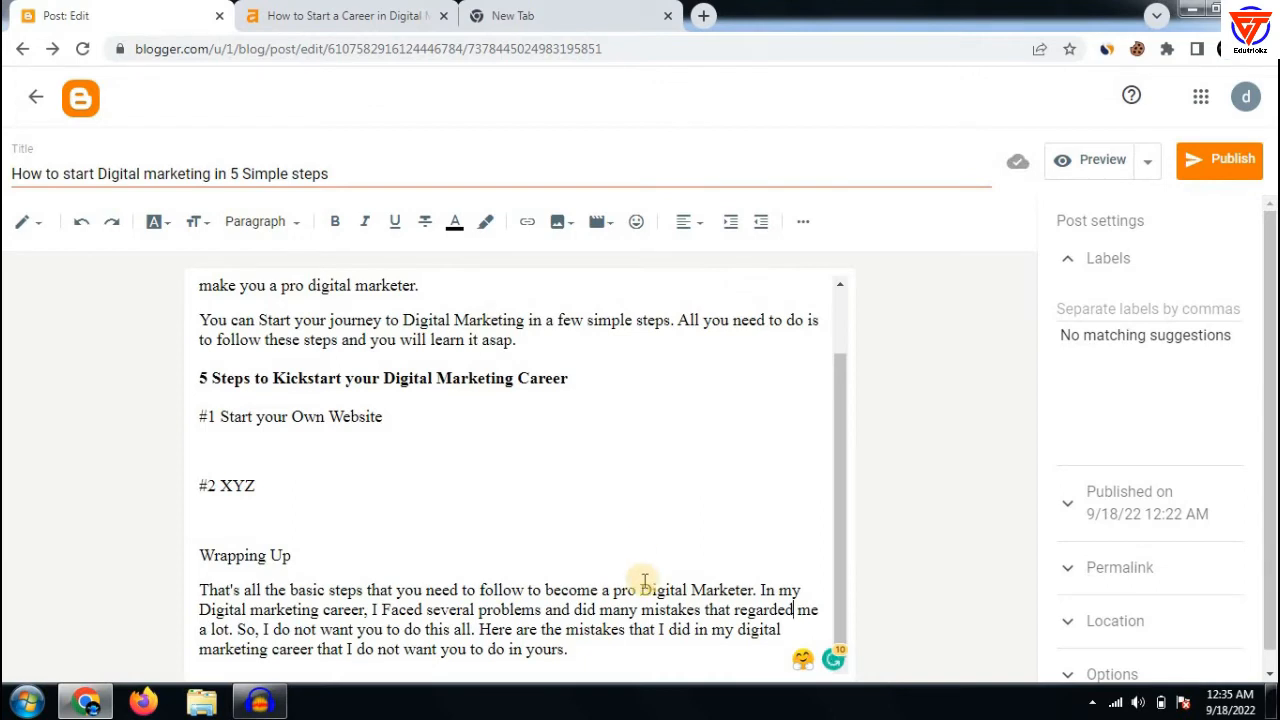
Highlight parts of the closing paragraph, the "Digital Marketing" wording above the heading, and "Start your Own Website" for review
drag(623, 651, 506, 649)
drag(327, 630, 194, 591)
click(334, 588)
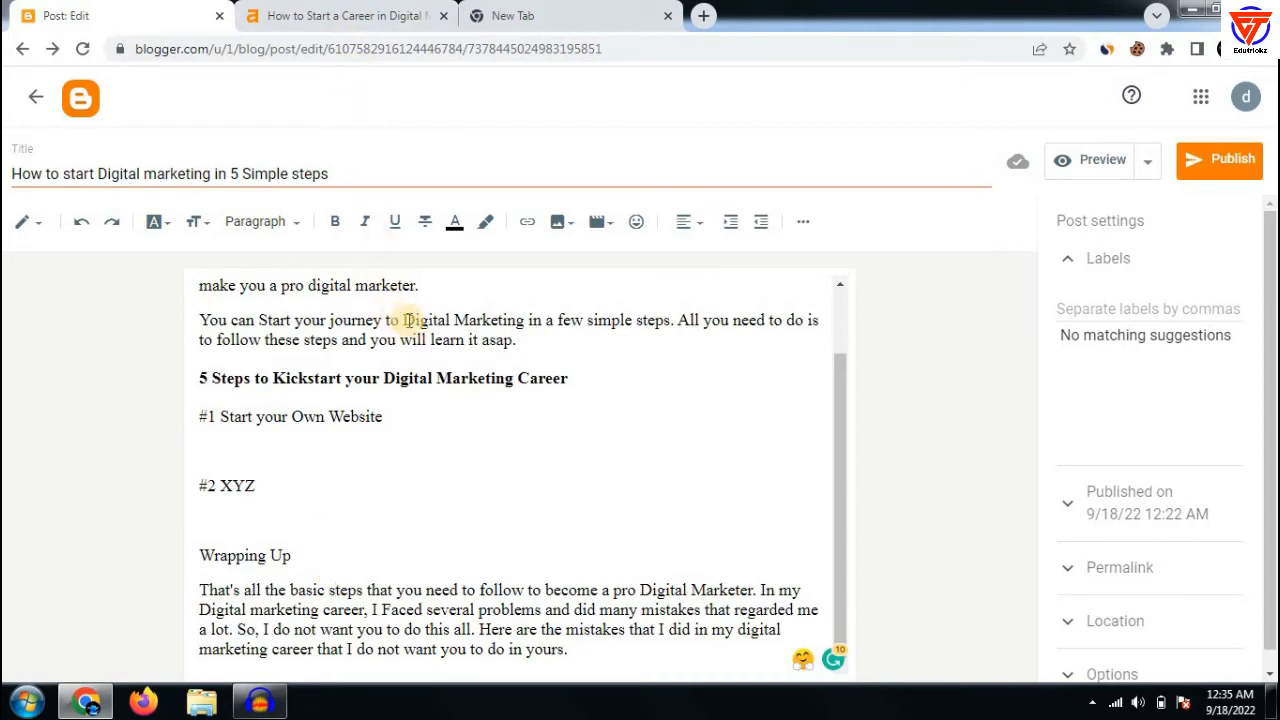
drag(403, 320, 525, 320)
click(516, 378)
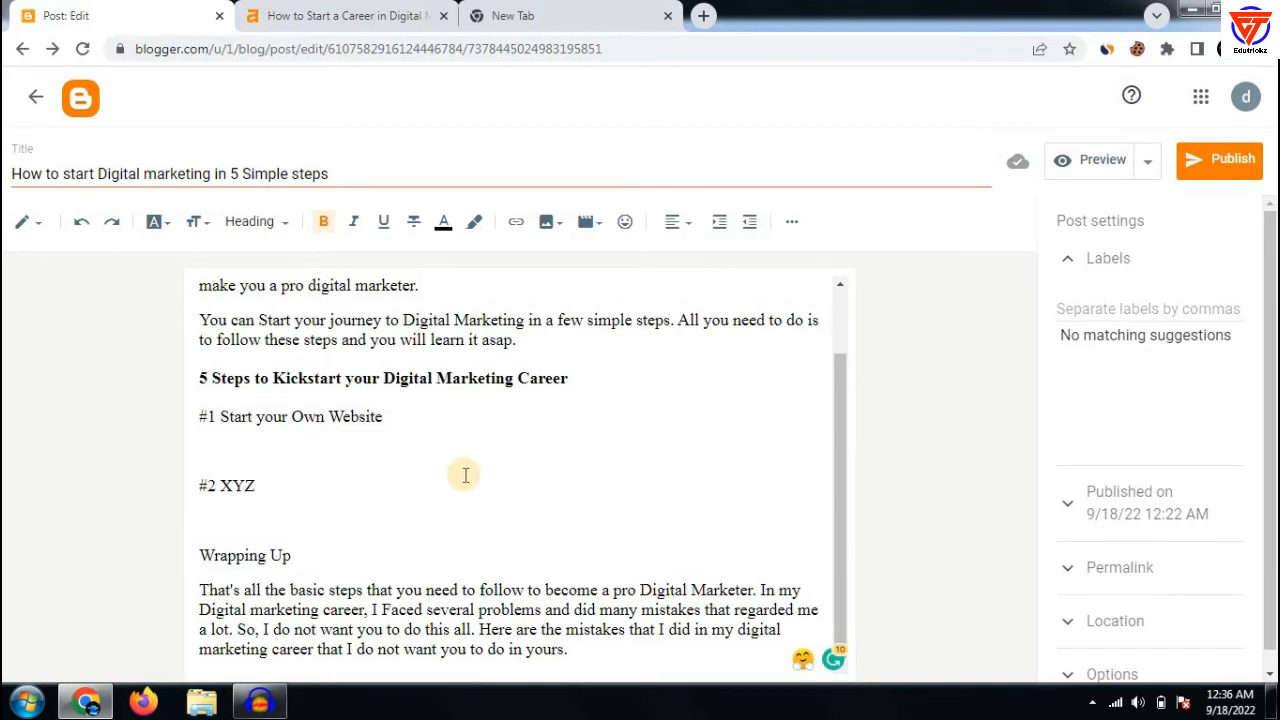
drag(388, 320, 563, 337)
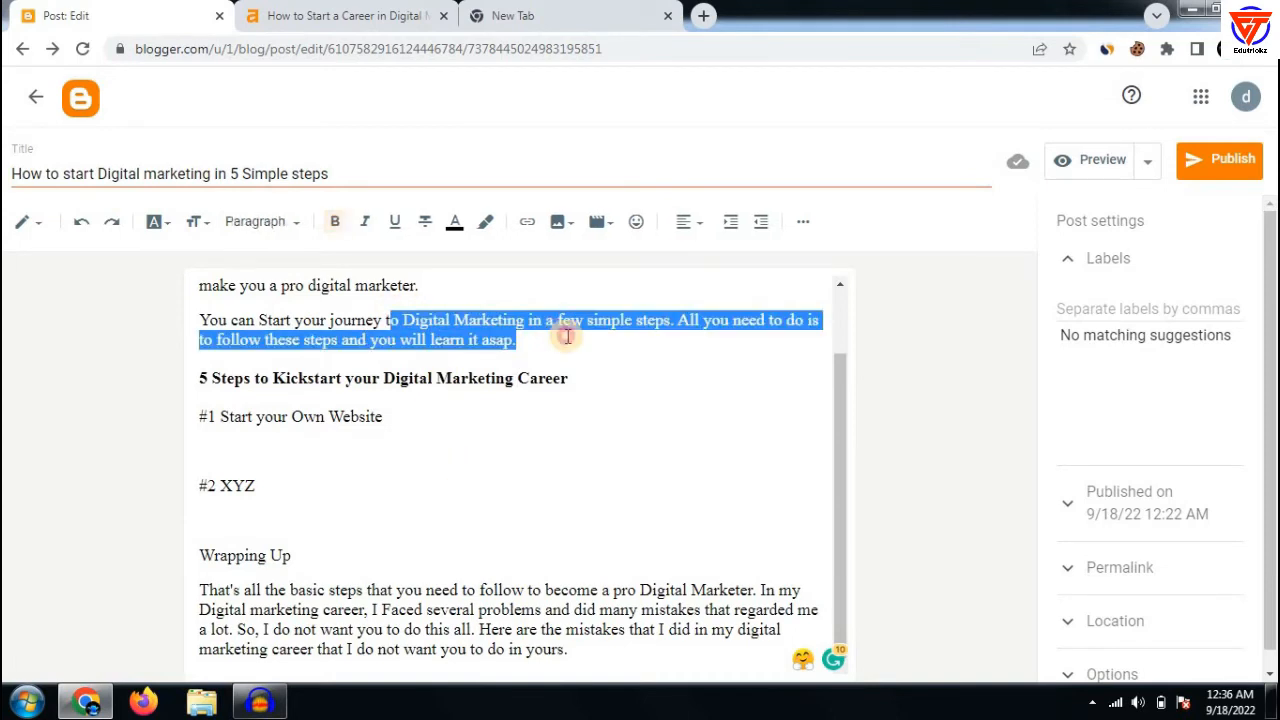
click(560, 338)
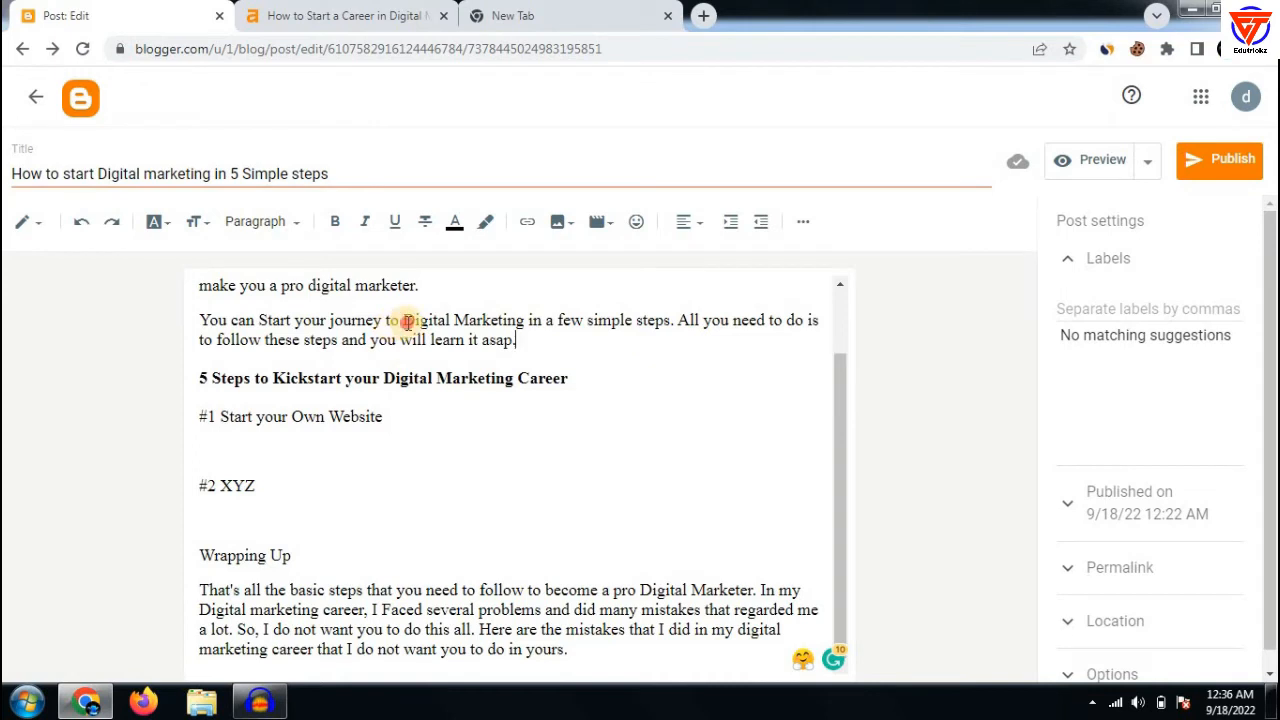
drag(407, 322, 528, 320)
click(530, 334)
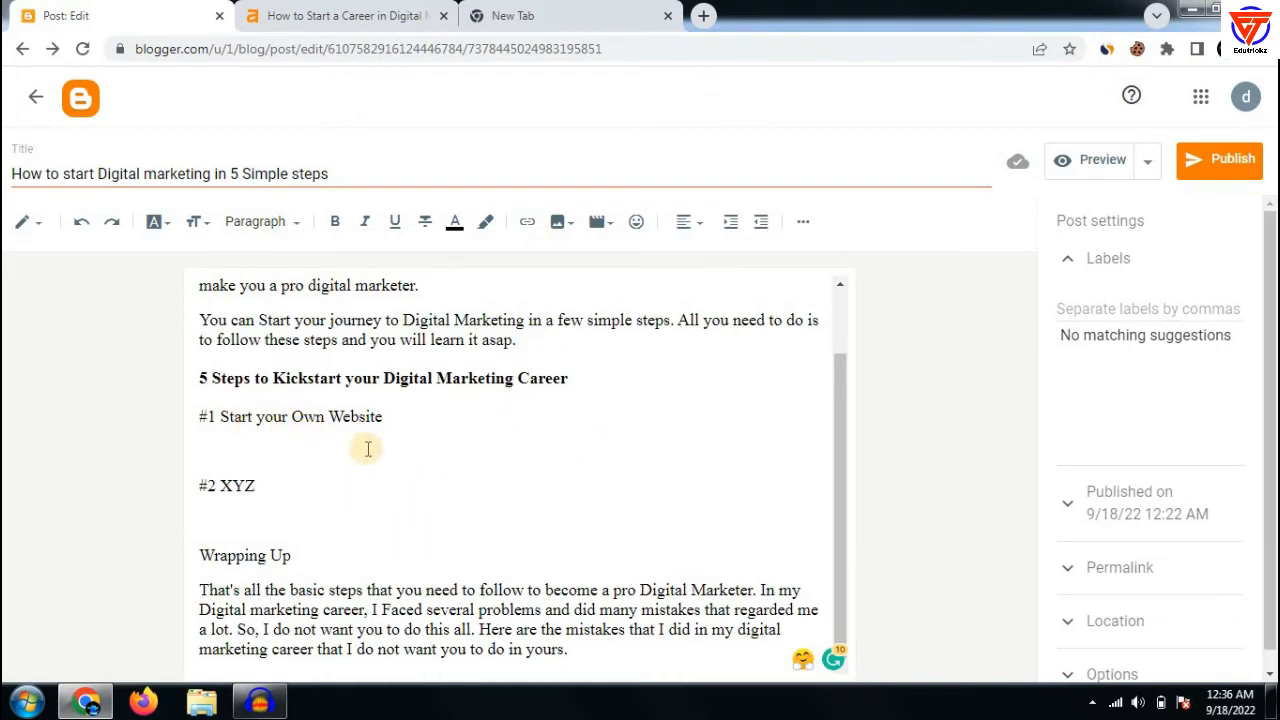
drag(220, 416, 392, 416)
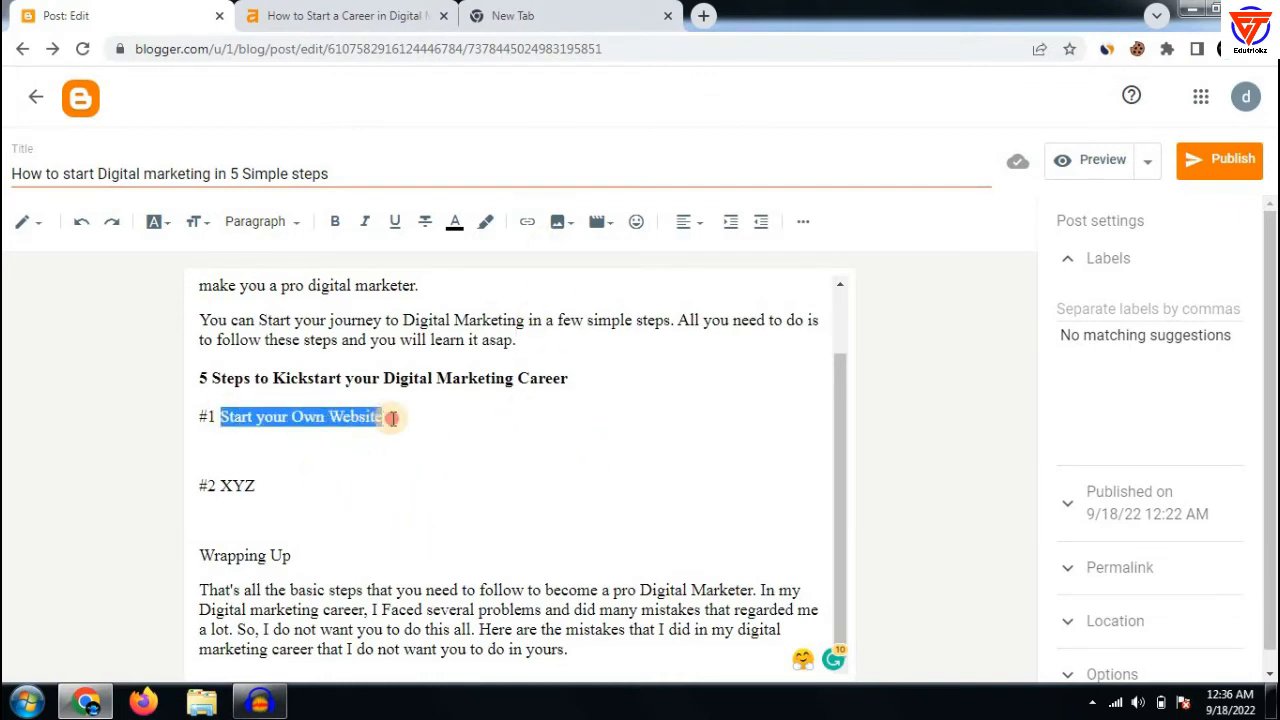
click(388, 417)
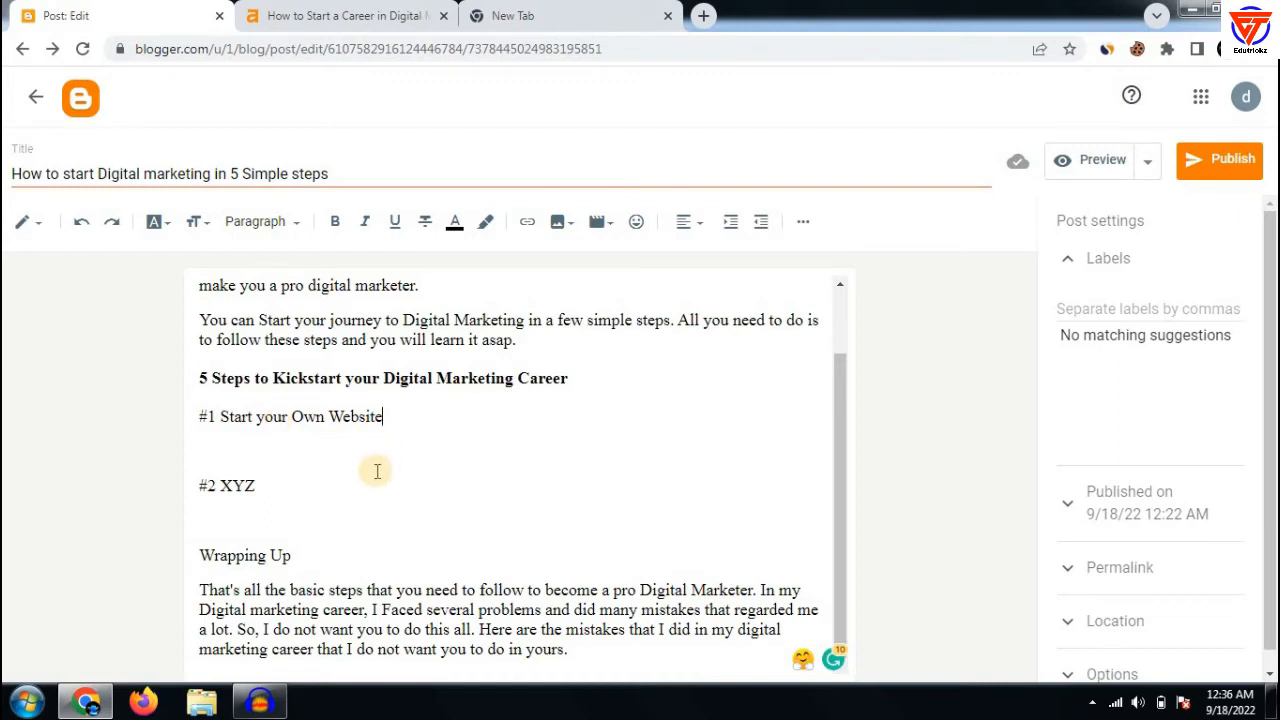
Add a "Blogger" line below "#1 Start your Own Website" and search Google for "blogger"
key(Return)
text(Blogger)
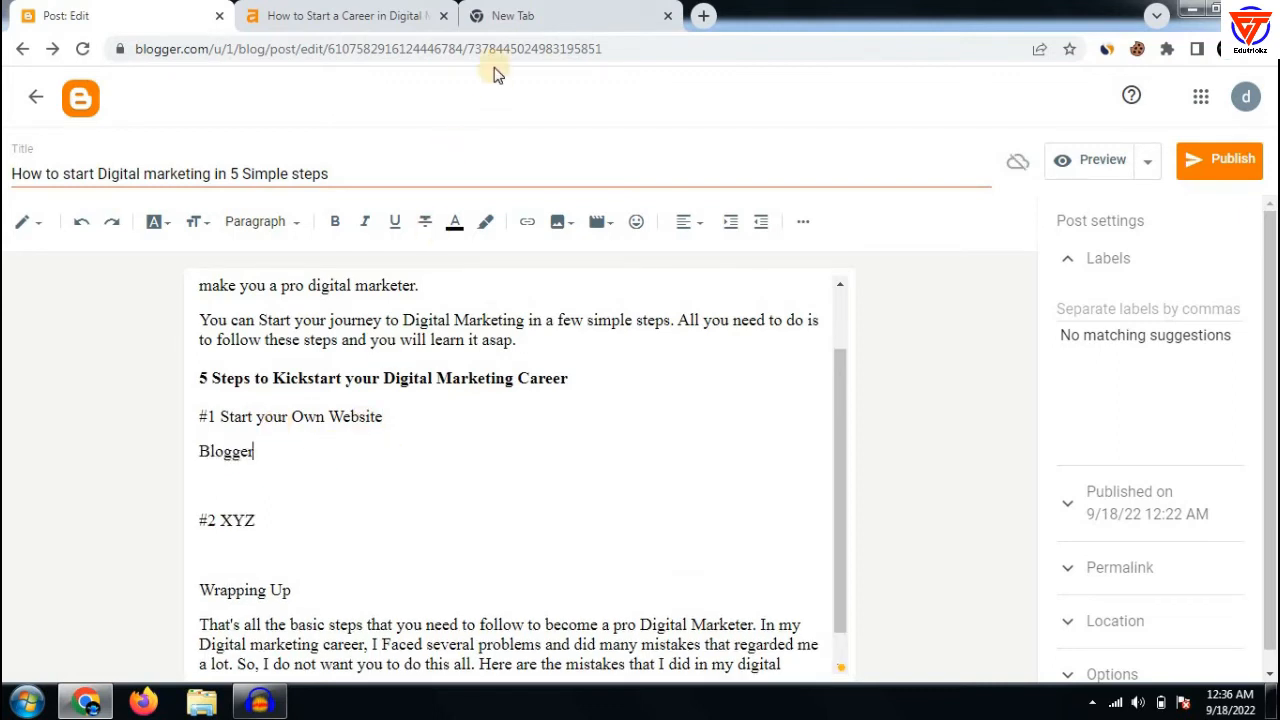
click(505, 16)
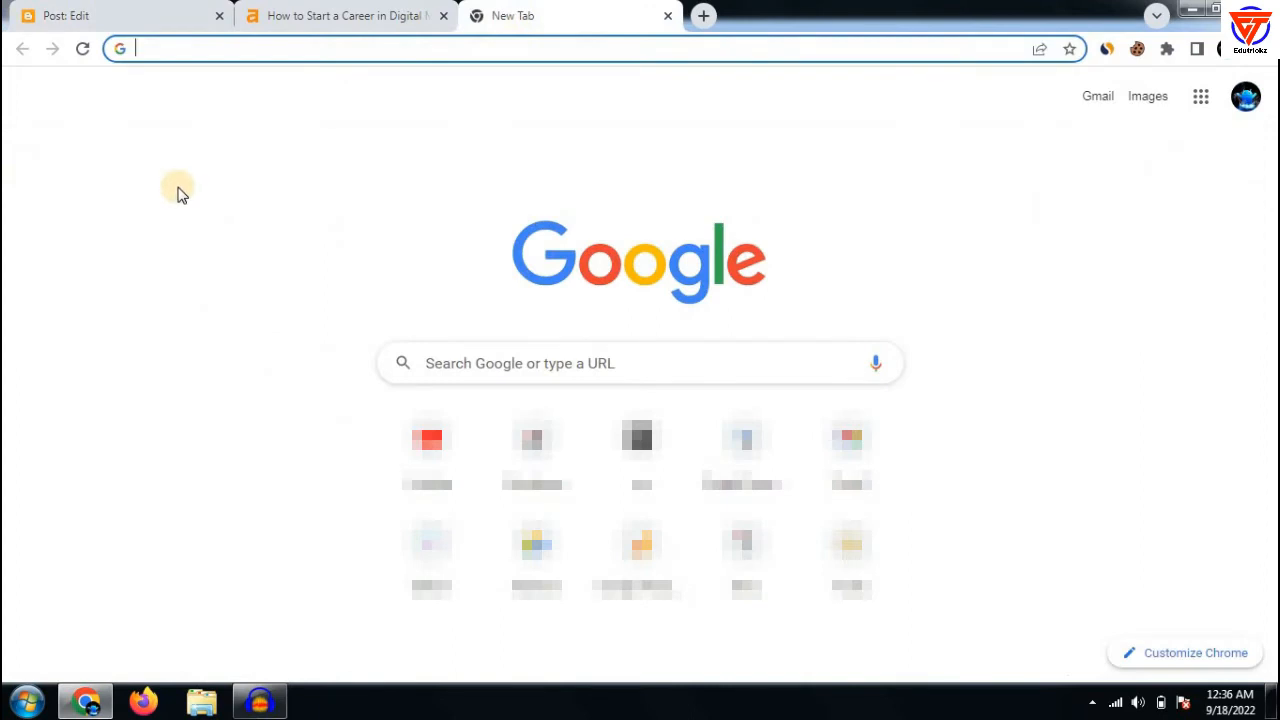
text(blogger)
key(Return)
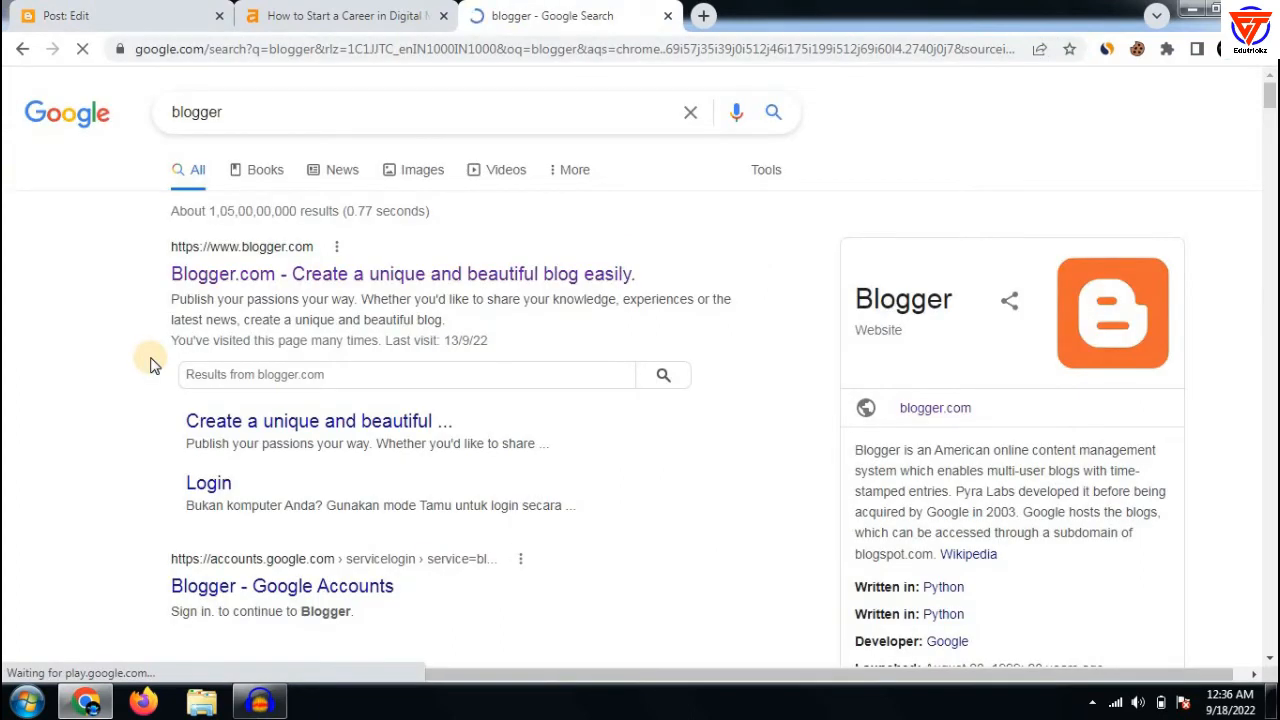
Open the Wikipedia result "Blogger (service)" and copy its full web address
scroll(262, 390, down, 2)
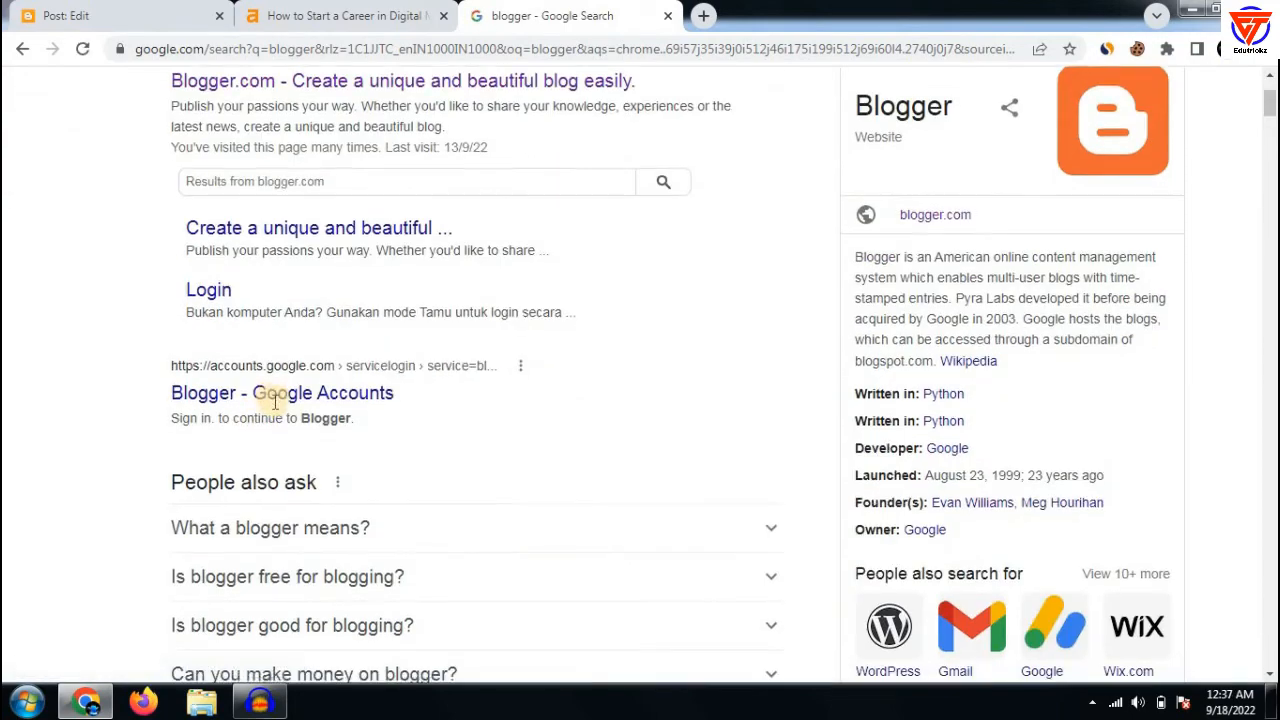
scroll(263, 410, down, 6)
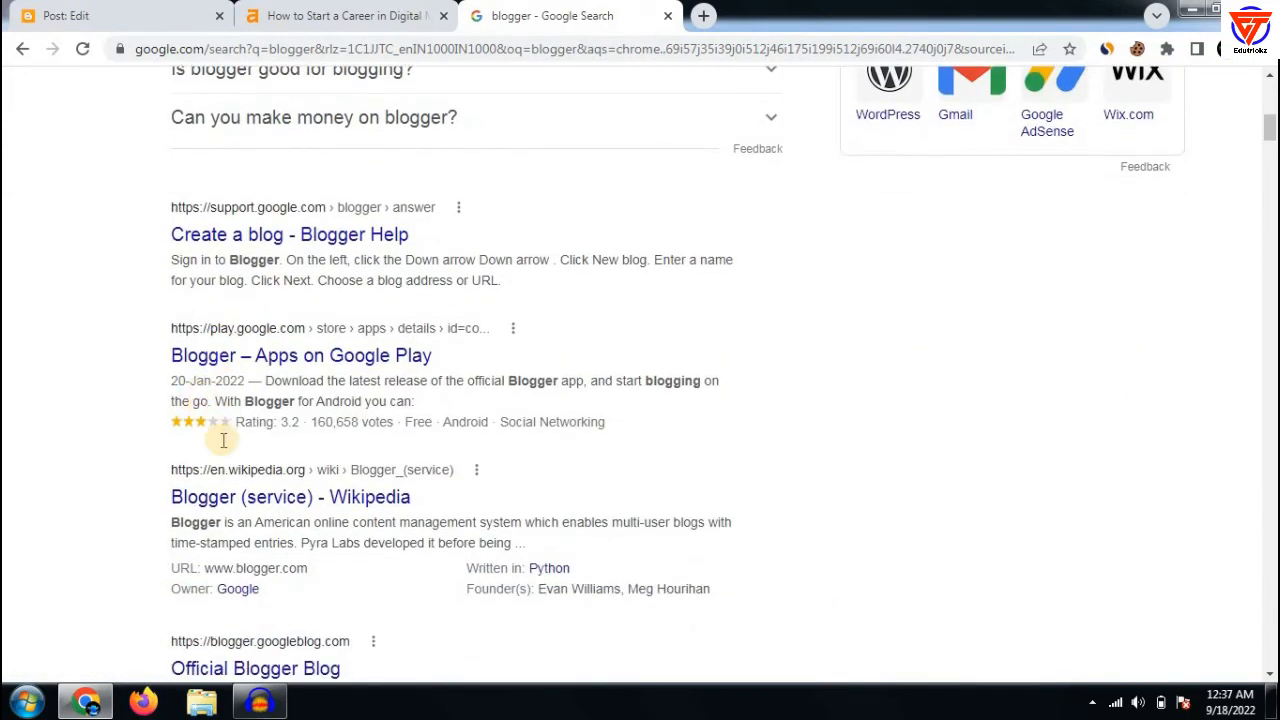
scroll(217, 437, down, 1)
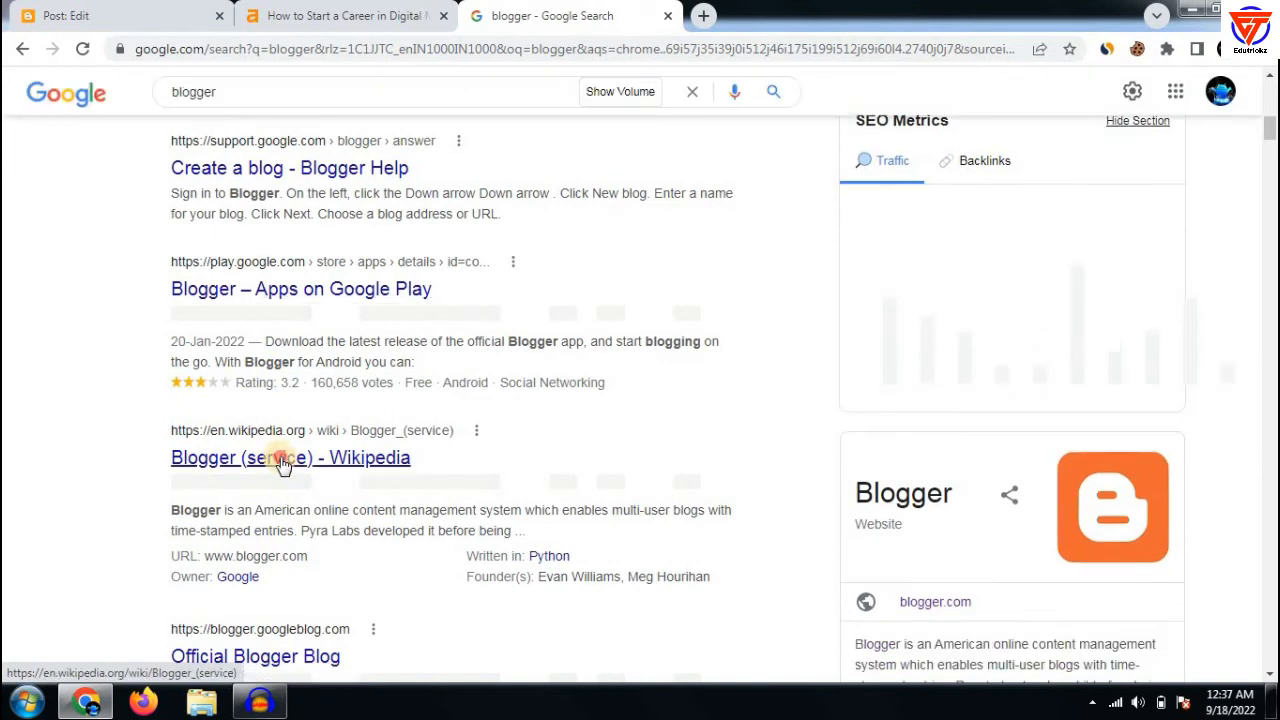
click(251, 464)
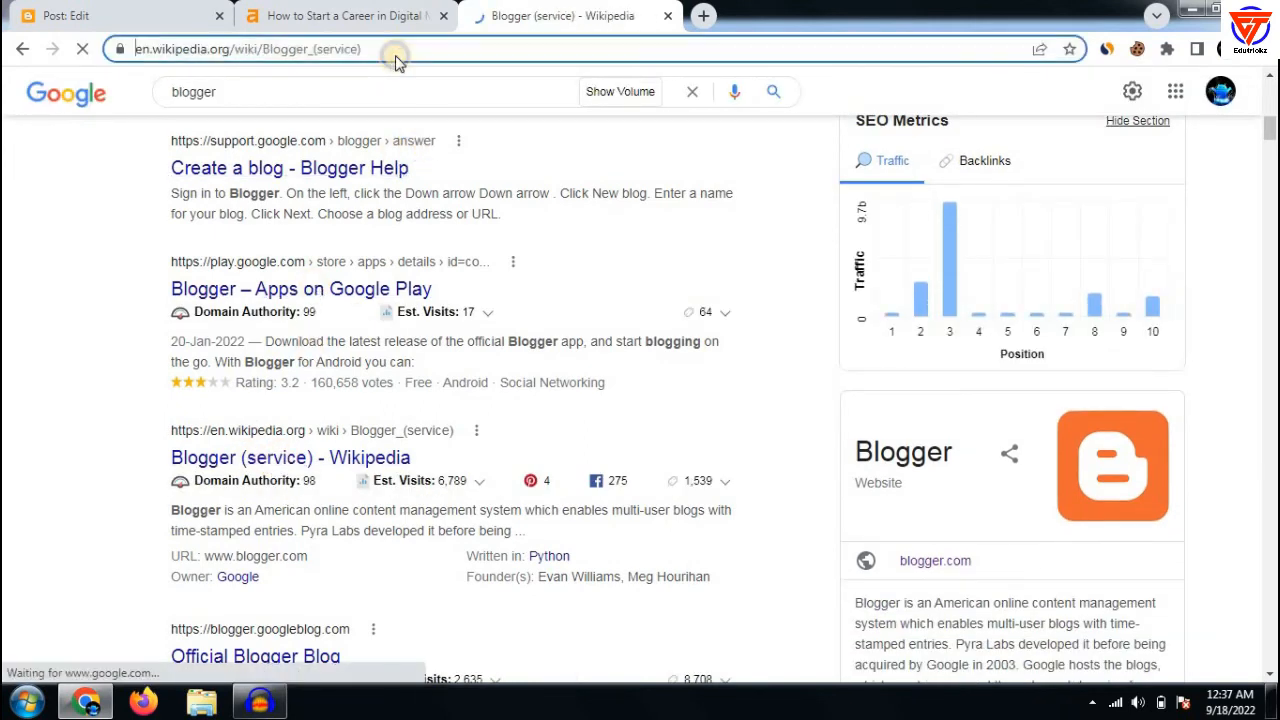
right_click(397, 57)
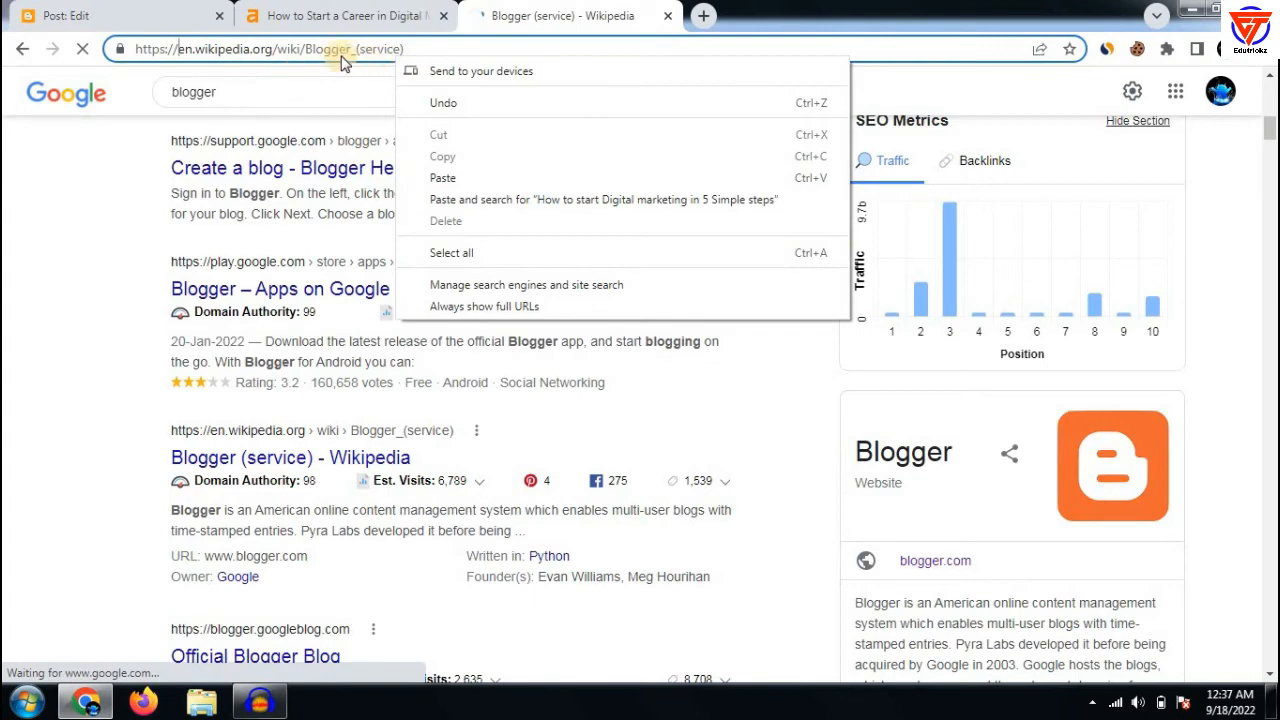
click(427, 43)
drag(427, 43, 8, 20)
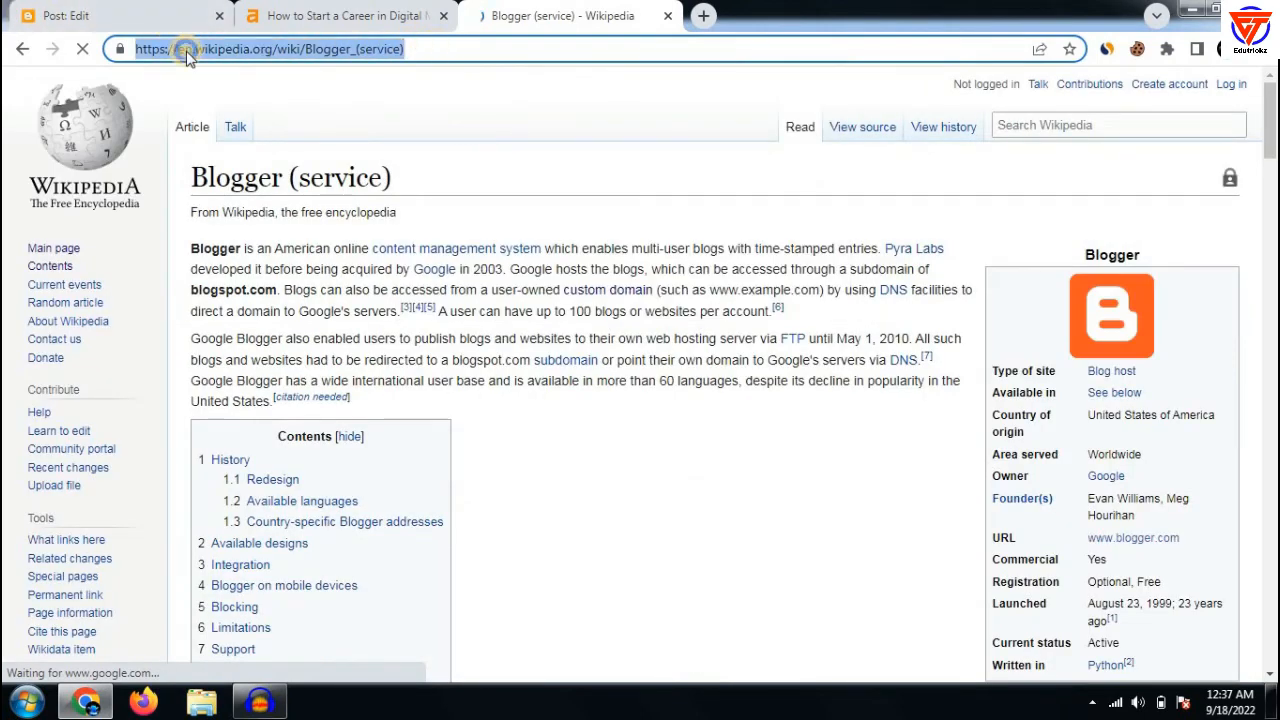
right_click(170, 50)
click(214, 151)
Link the word "Blogger" in the post to the copied Wikipedia address and set it to open in a new window
click(65, 15)
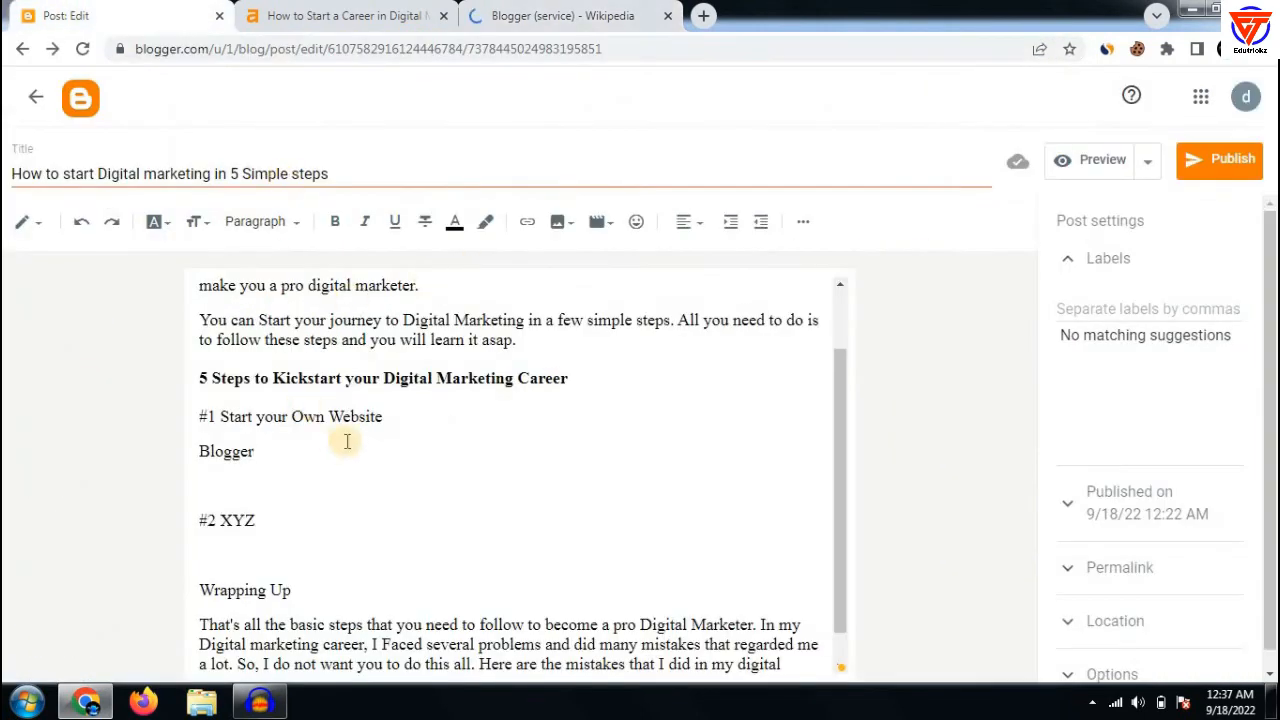
drag(269, 451, 171, 451)
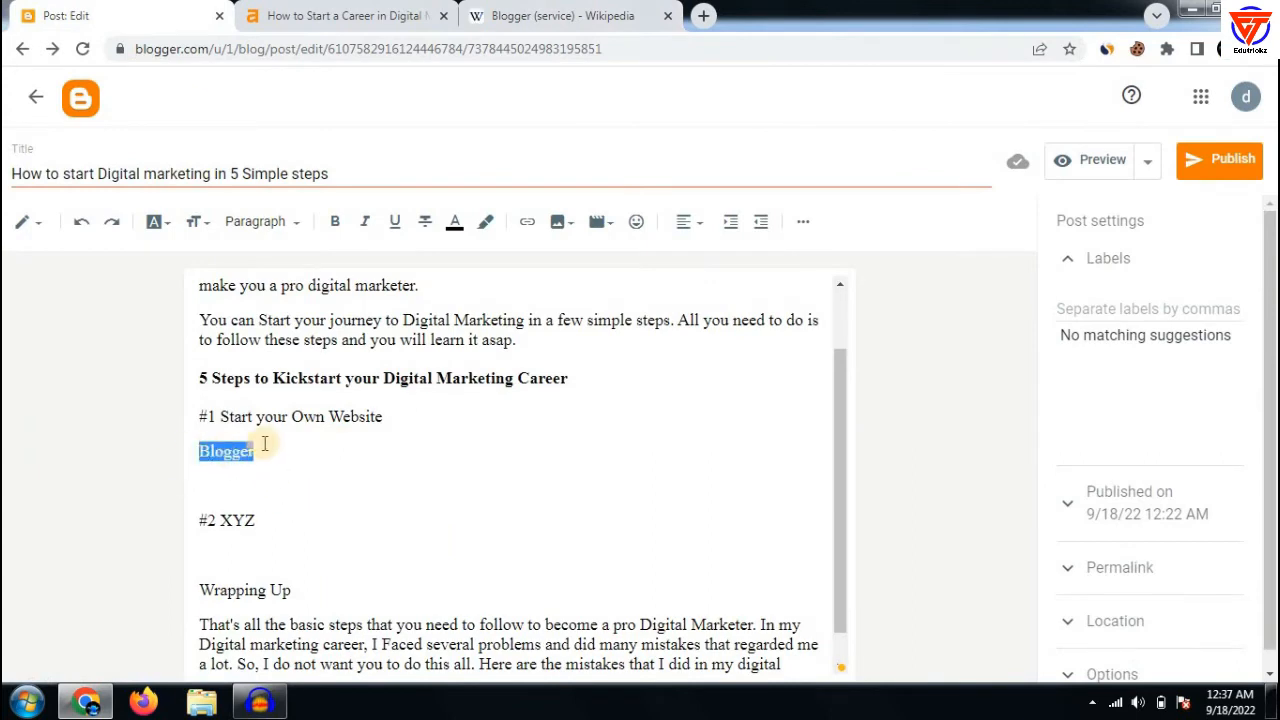
click(523, 228)
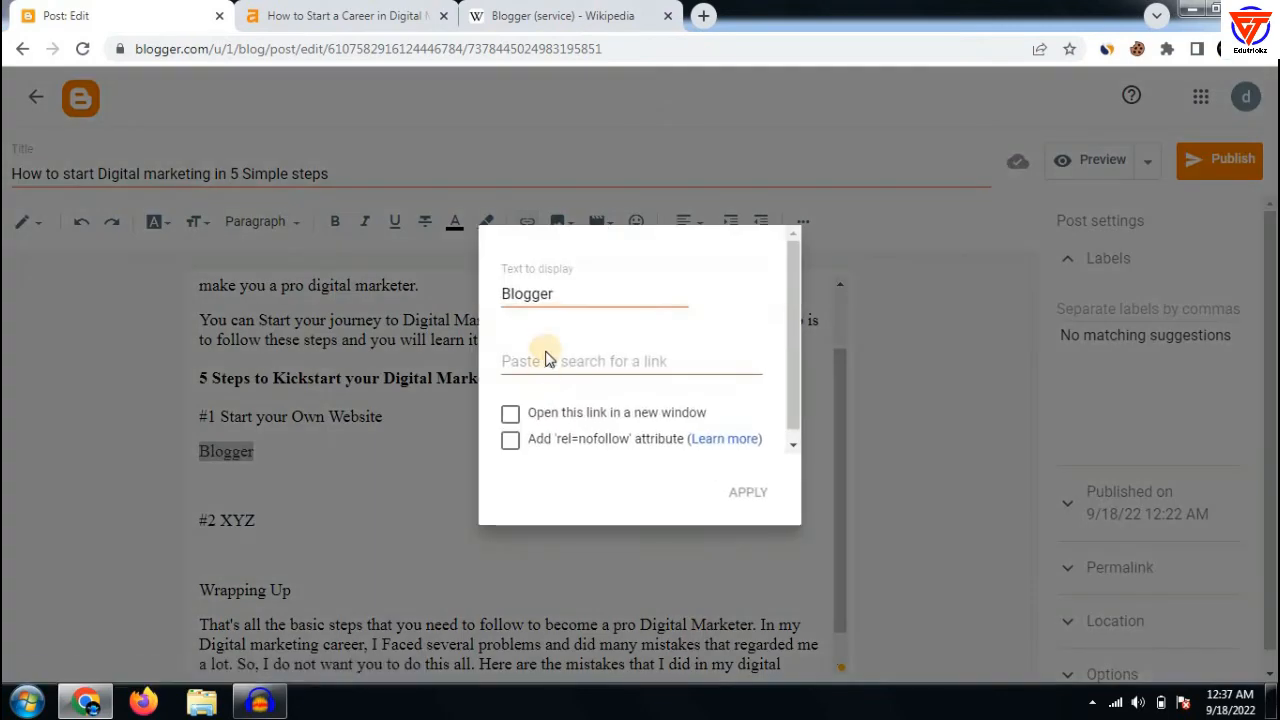
right_click(567, 364)
click(608, 477)
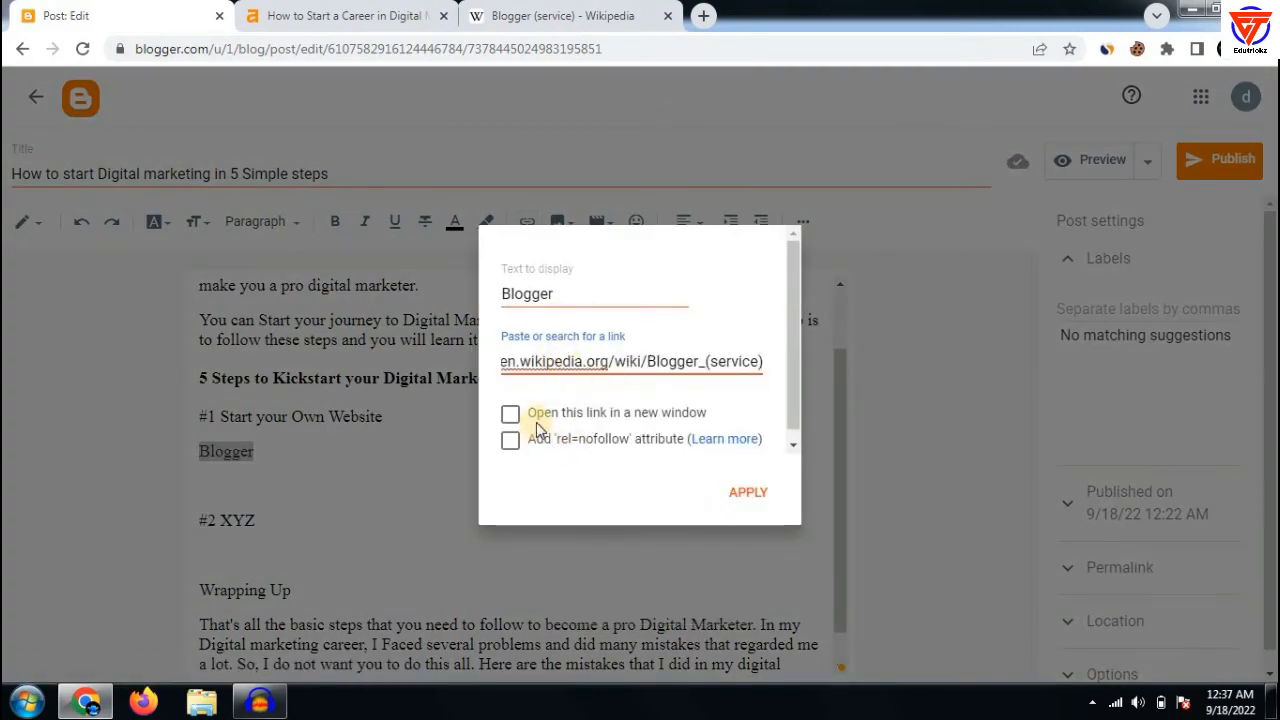
click(609, 414)
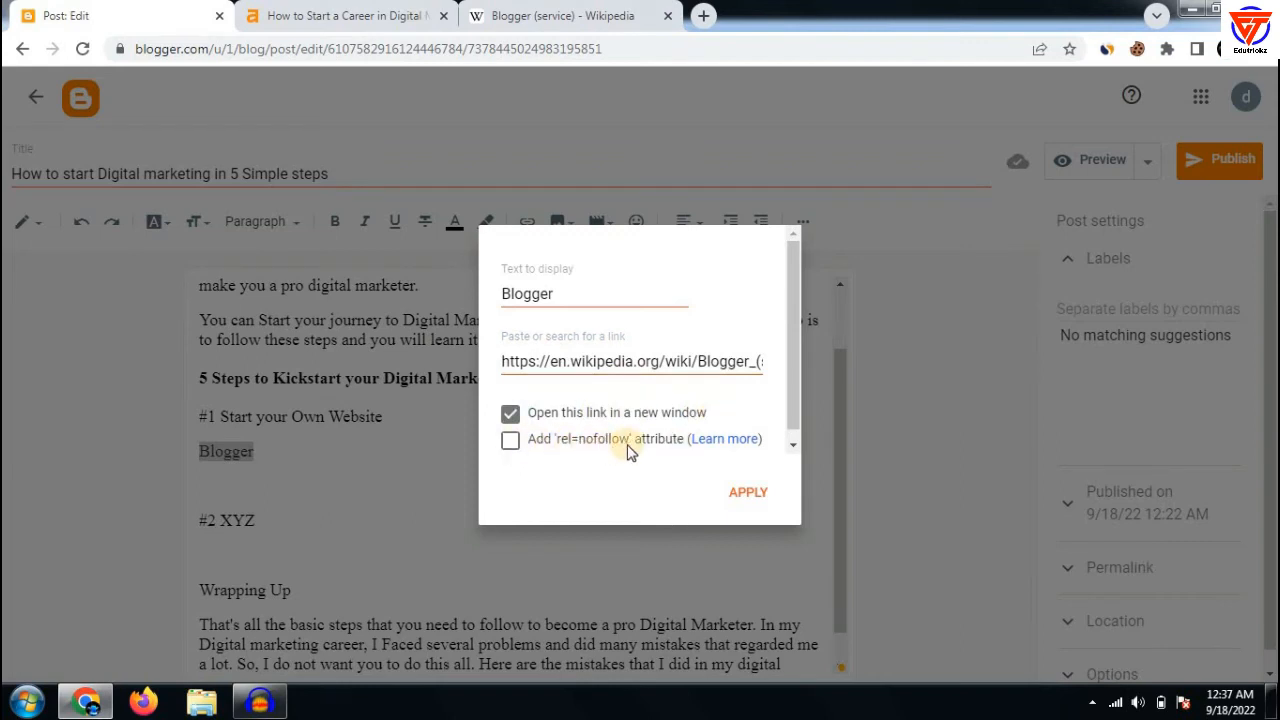
click(735, 500)
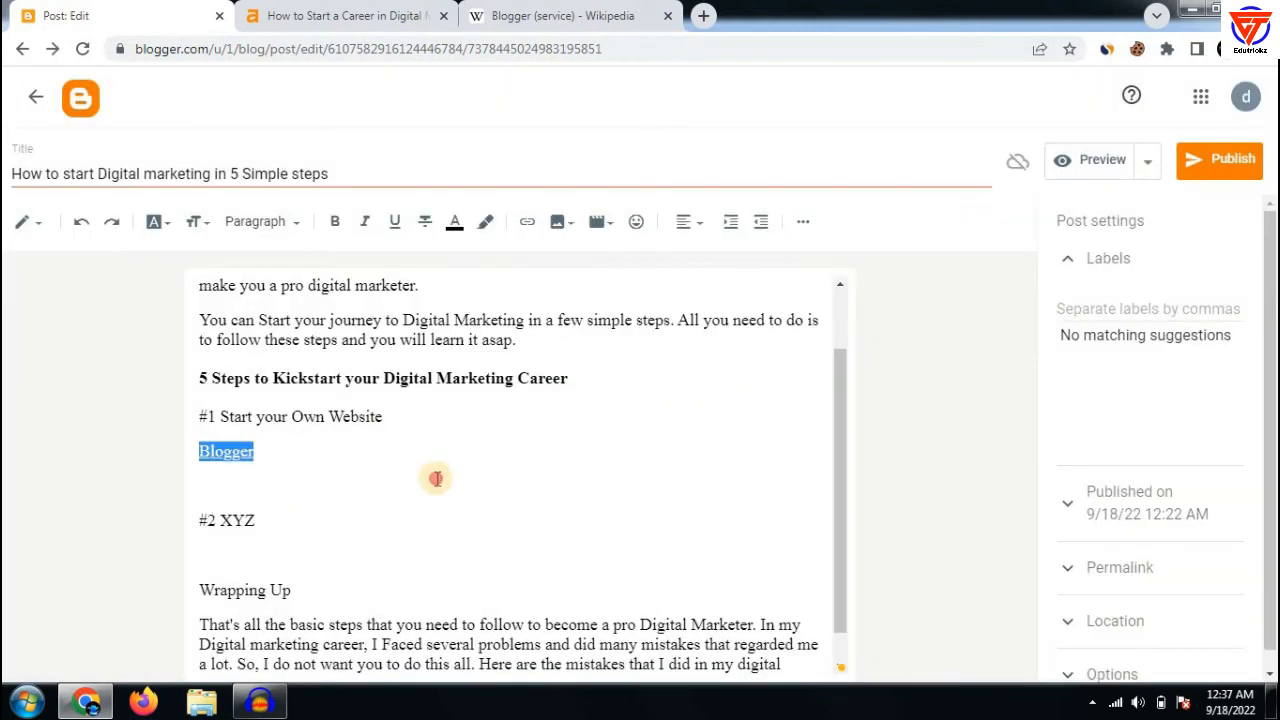
click(437, 479)
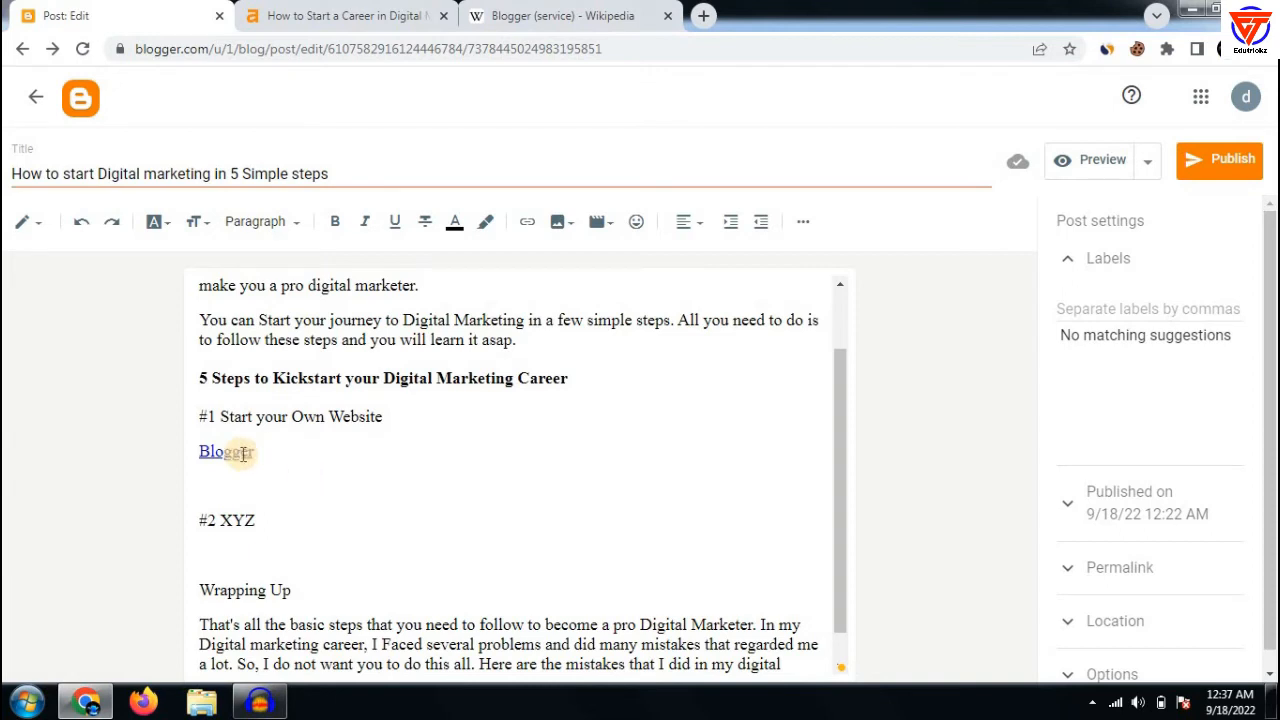
scroll(278, 498, down, 1)
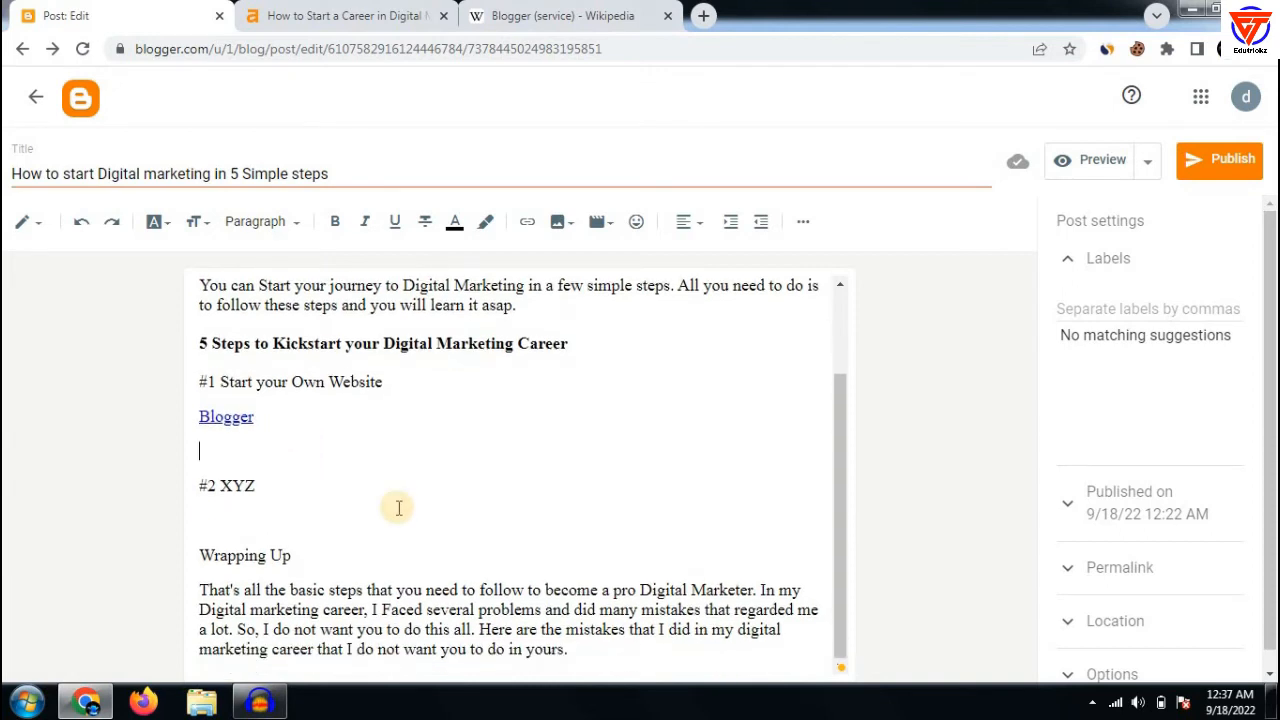
scroll(400, 505, up, 3)
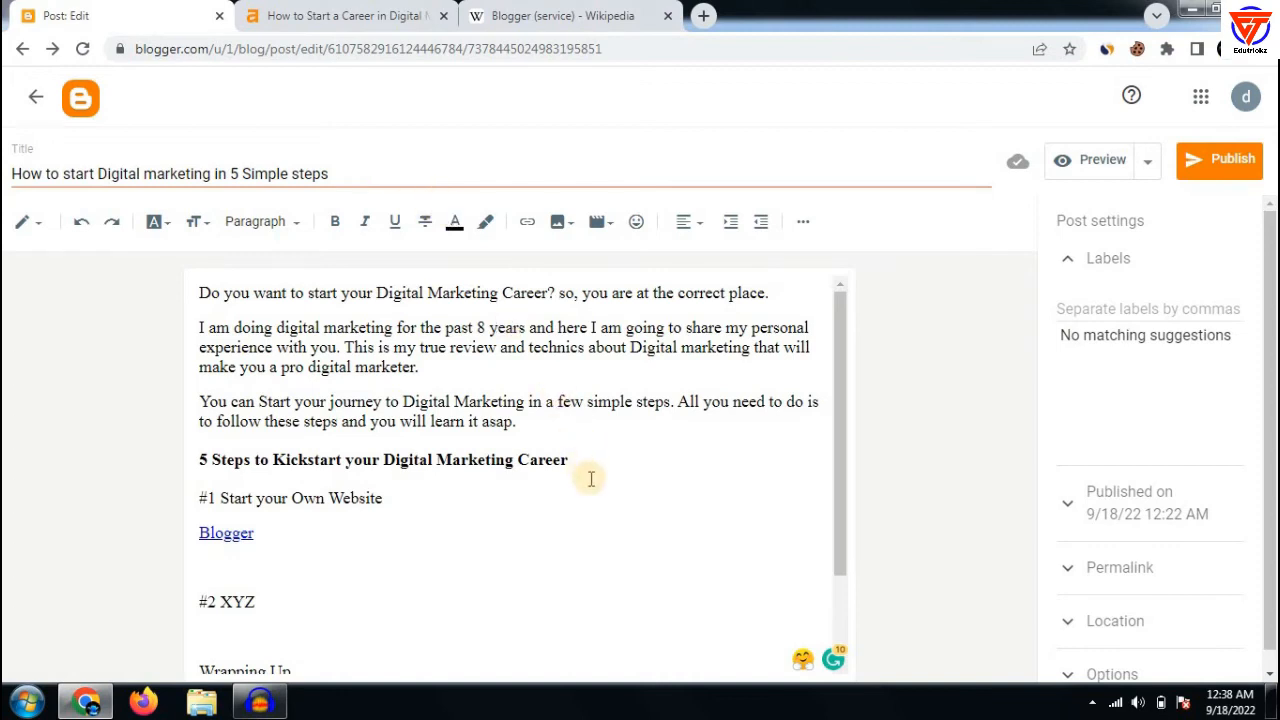
scroll(582, 594, down, 1)
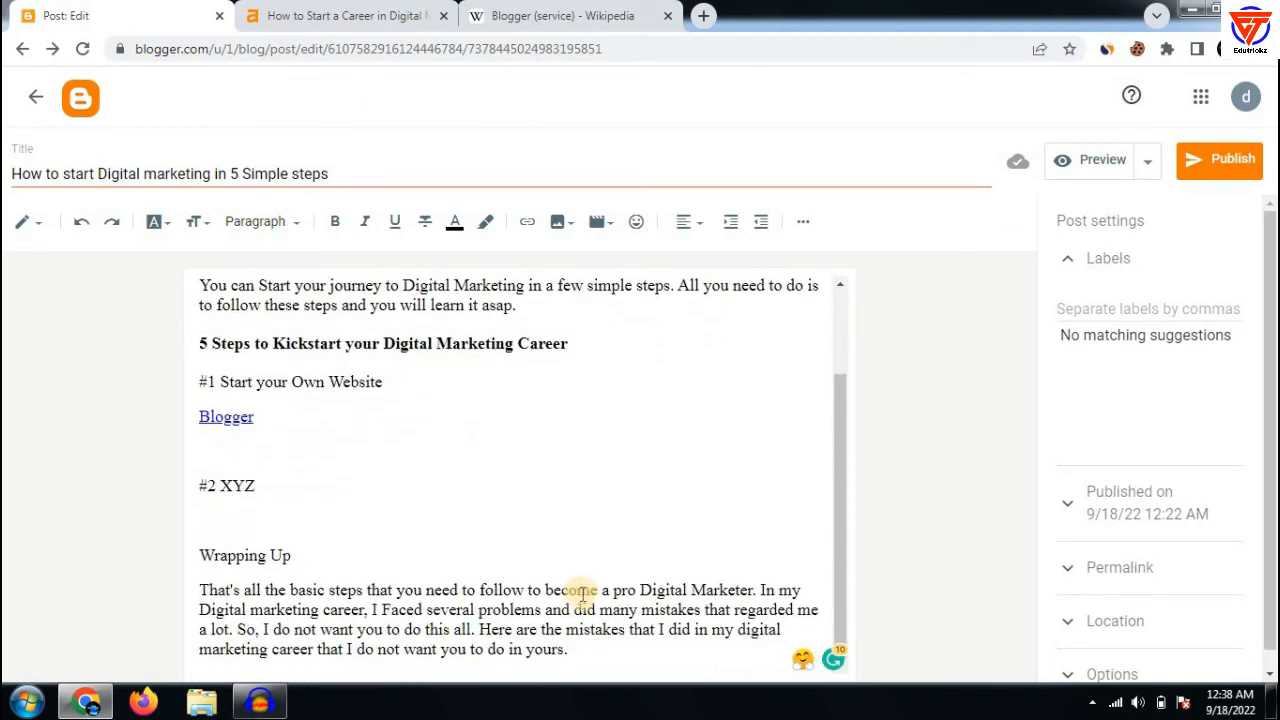
scroll(514, 557, up, 1)
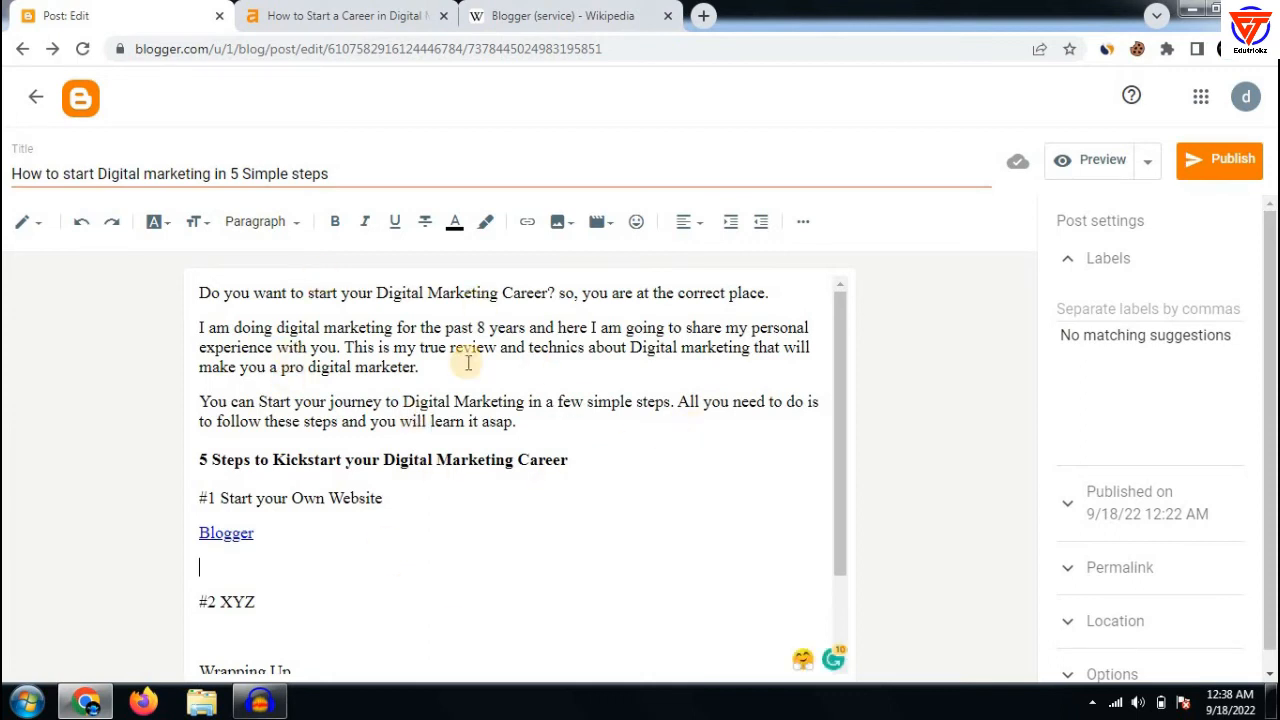
scroll(563, 443, down, 1)
scroll(600, 470, up, 1)
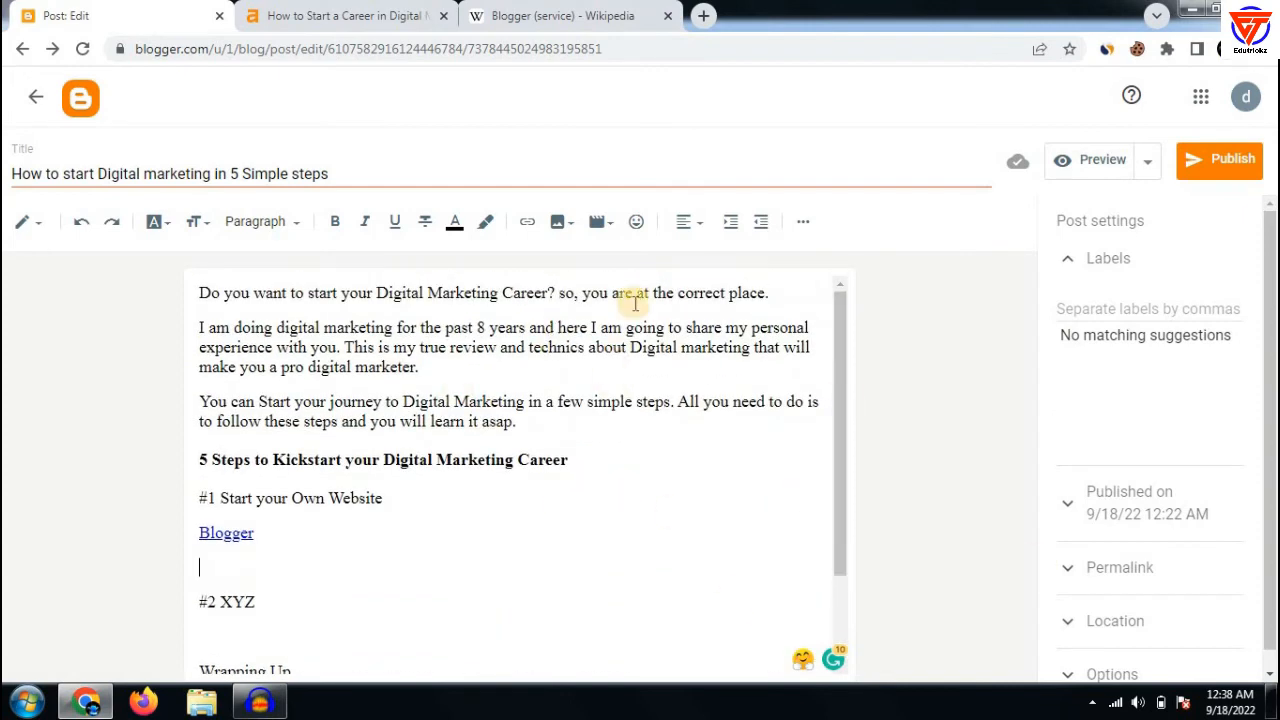
Add the label "Digital Marketing" to the post
click(1085, 308)
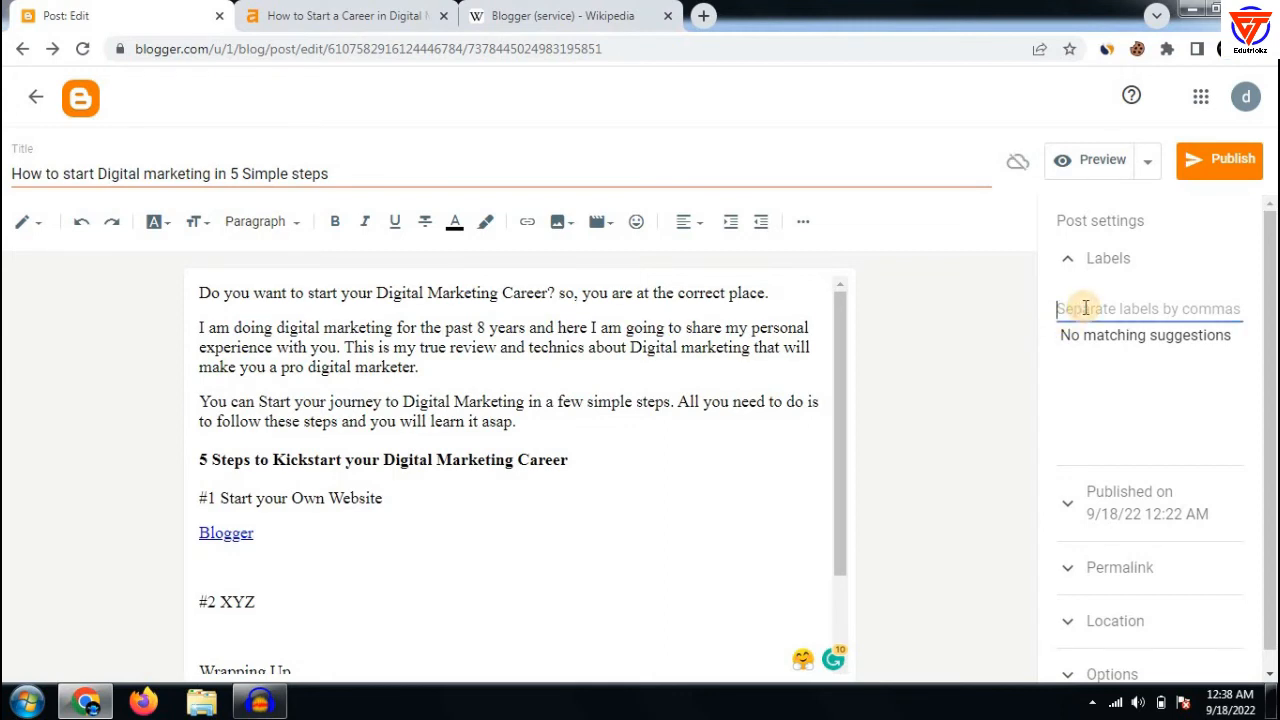
text(D)
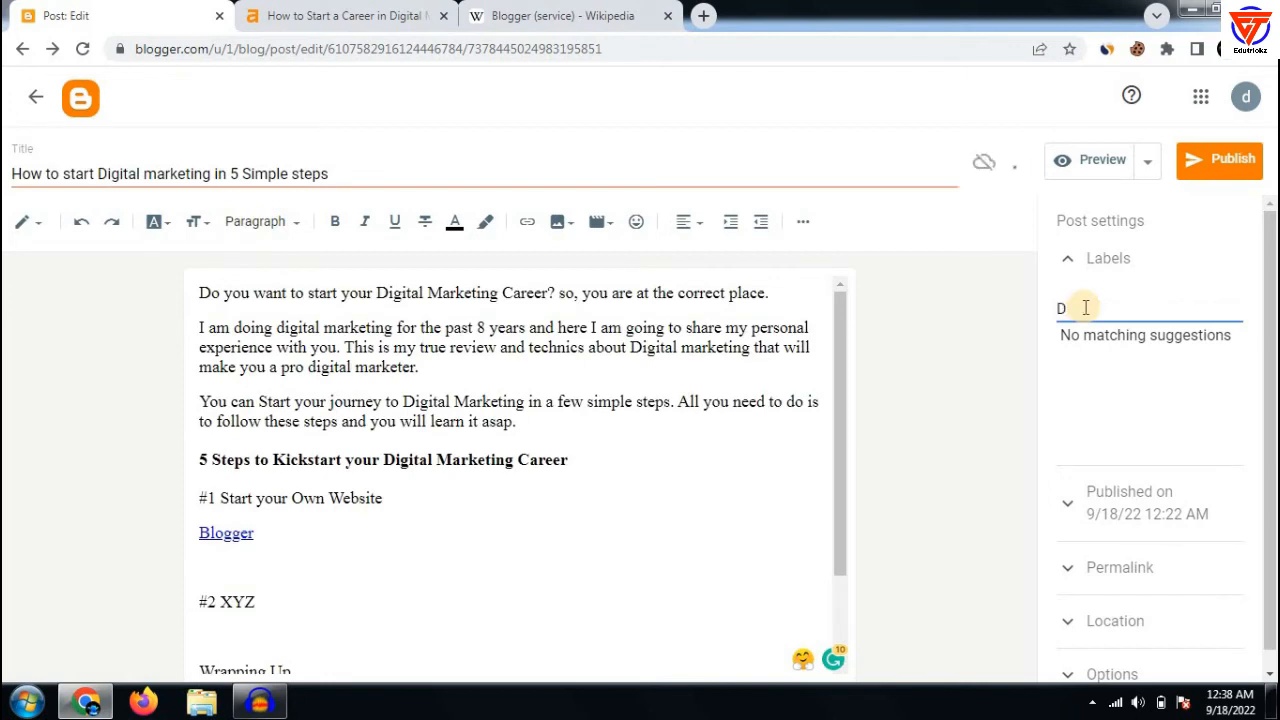
text(igital Marketing)
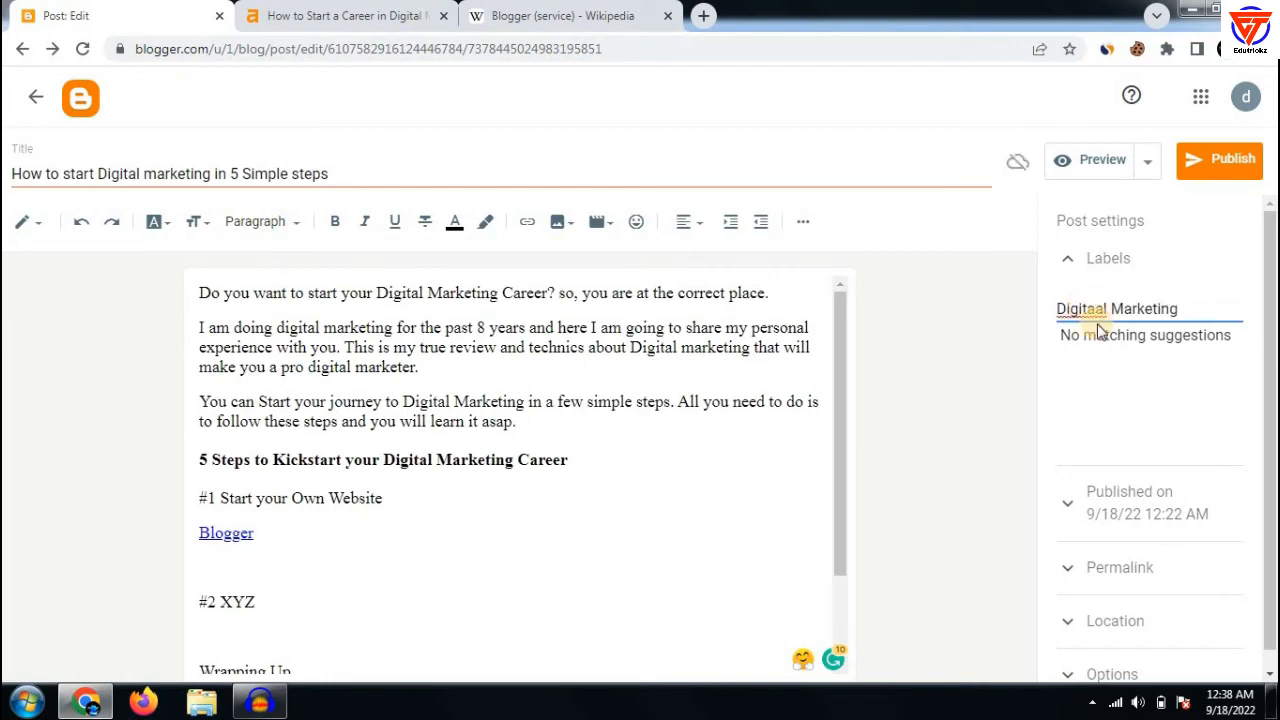
click(1090, 272)
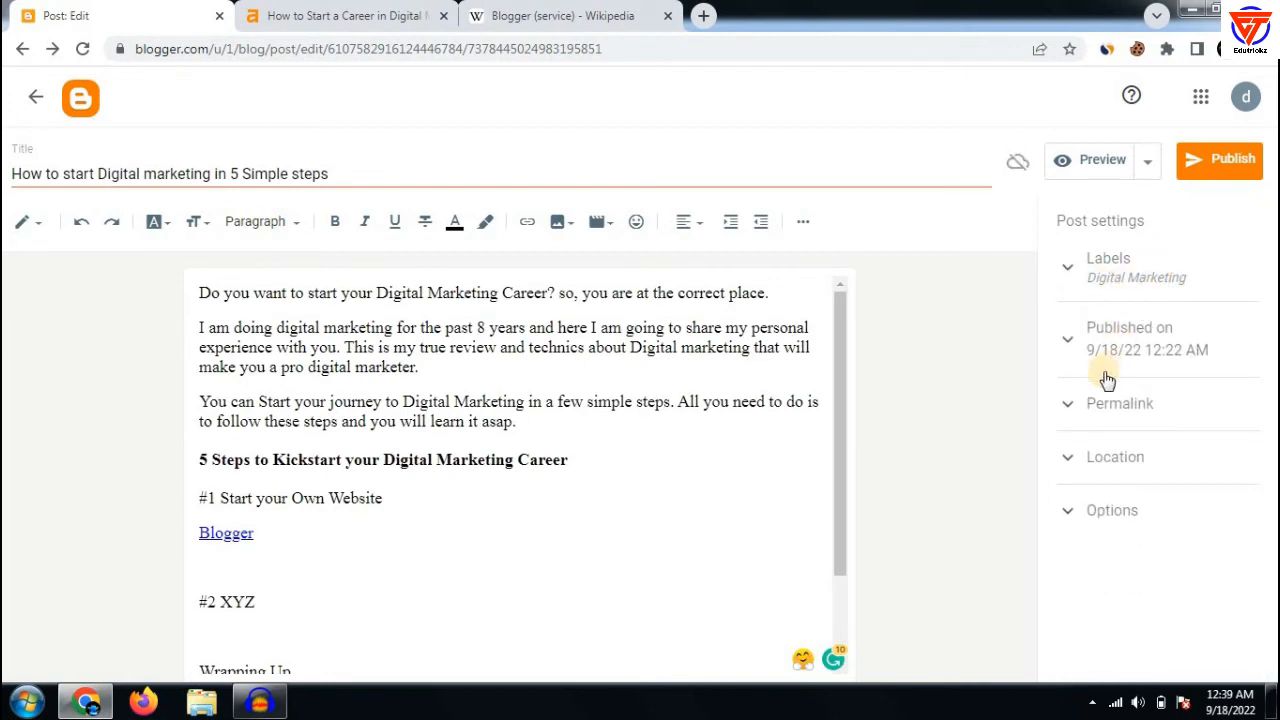
Switch the post to a custom permalink and fill it with "Digital Marketing Career" copied from the introduction
click(1128, 406)
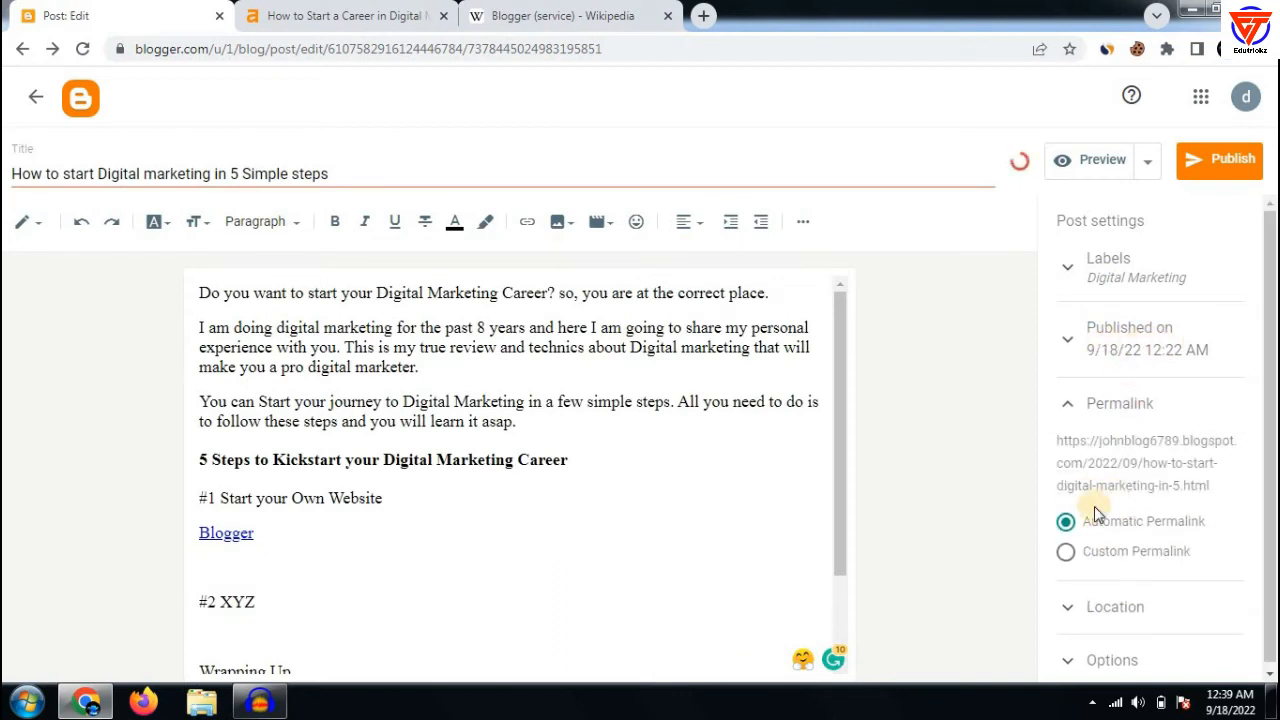
click(1068, 551)
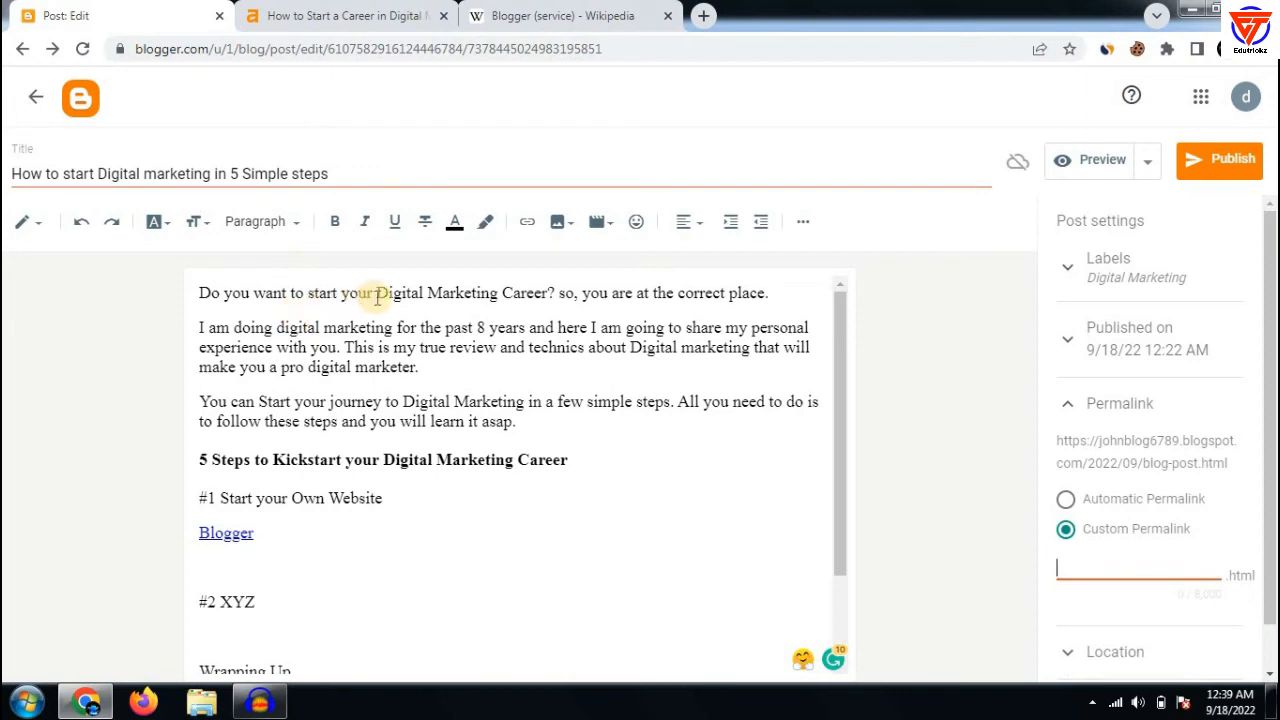
drag(377, 293, 551, 297)
right_click(551, 297)
click(563, 327)
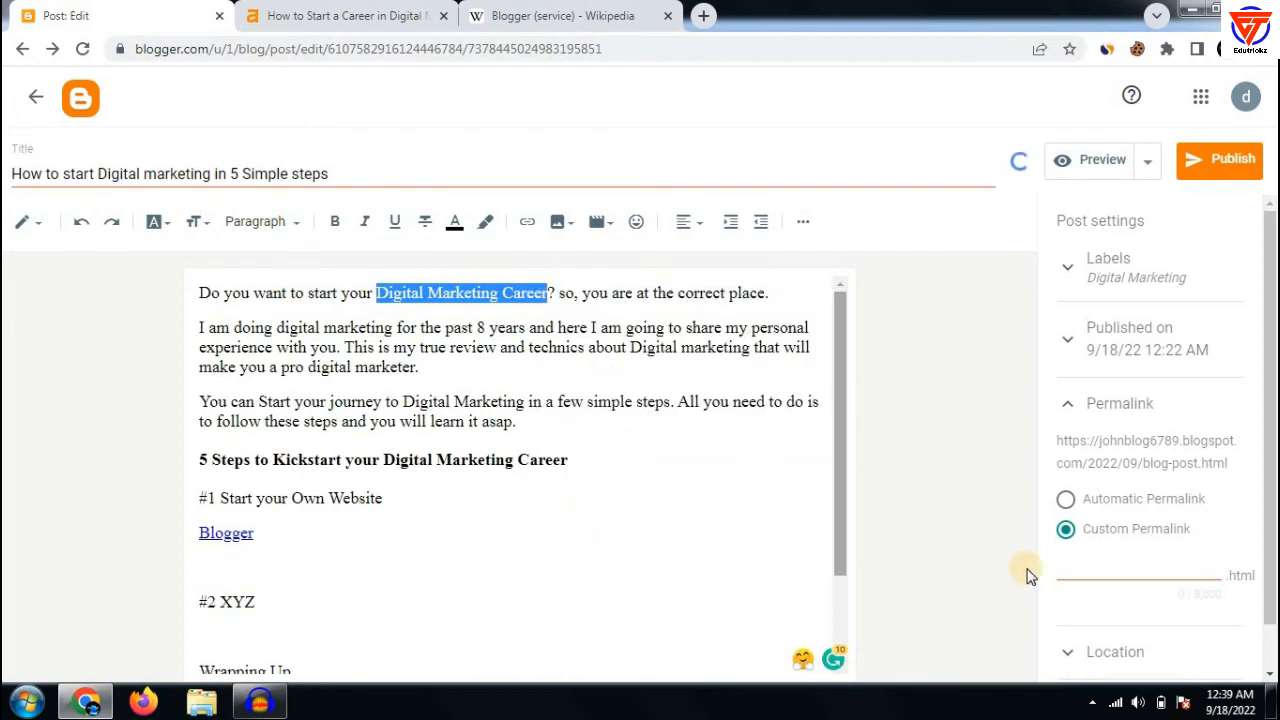
right_click(1089, 565)
click(1105, 415)
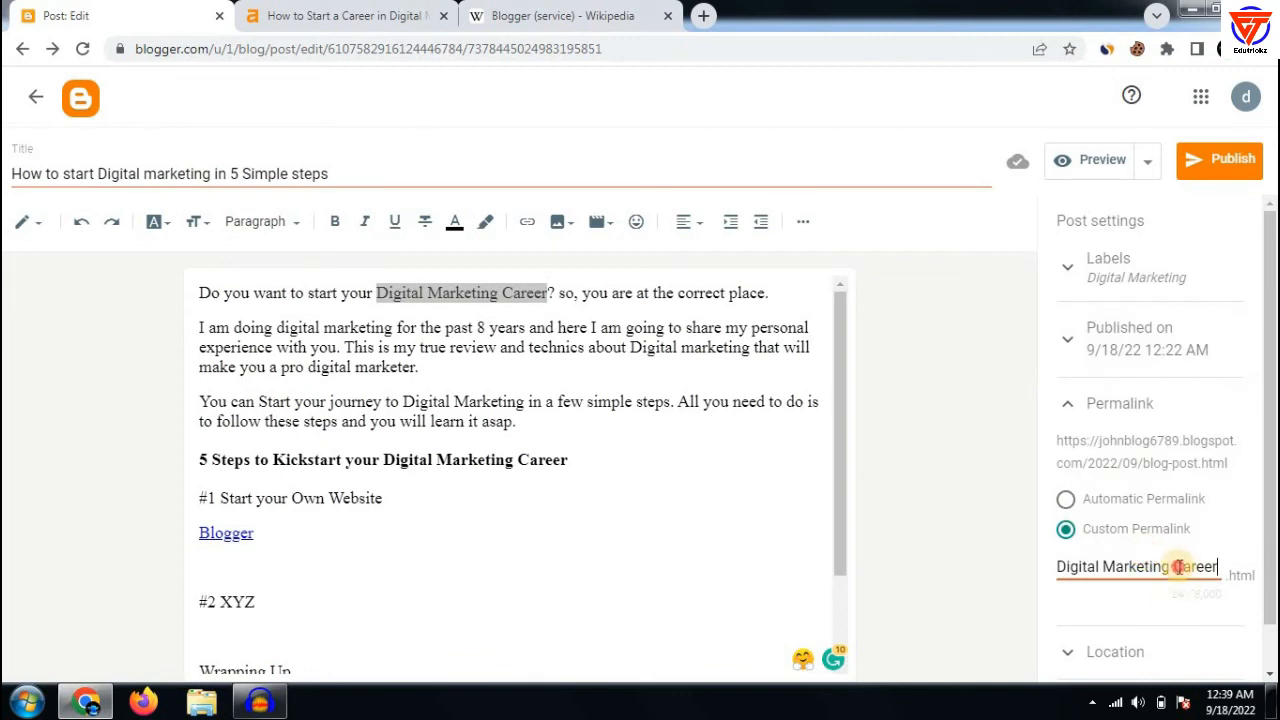
Replace the spaces in the custom permalink with hyphens so it reads "Digital-Marketing-Career", and check the resulting address
click(1178, 567)
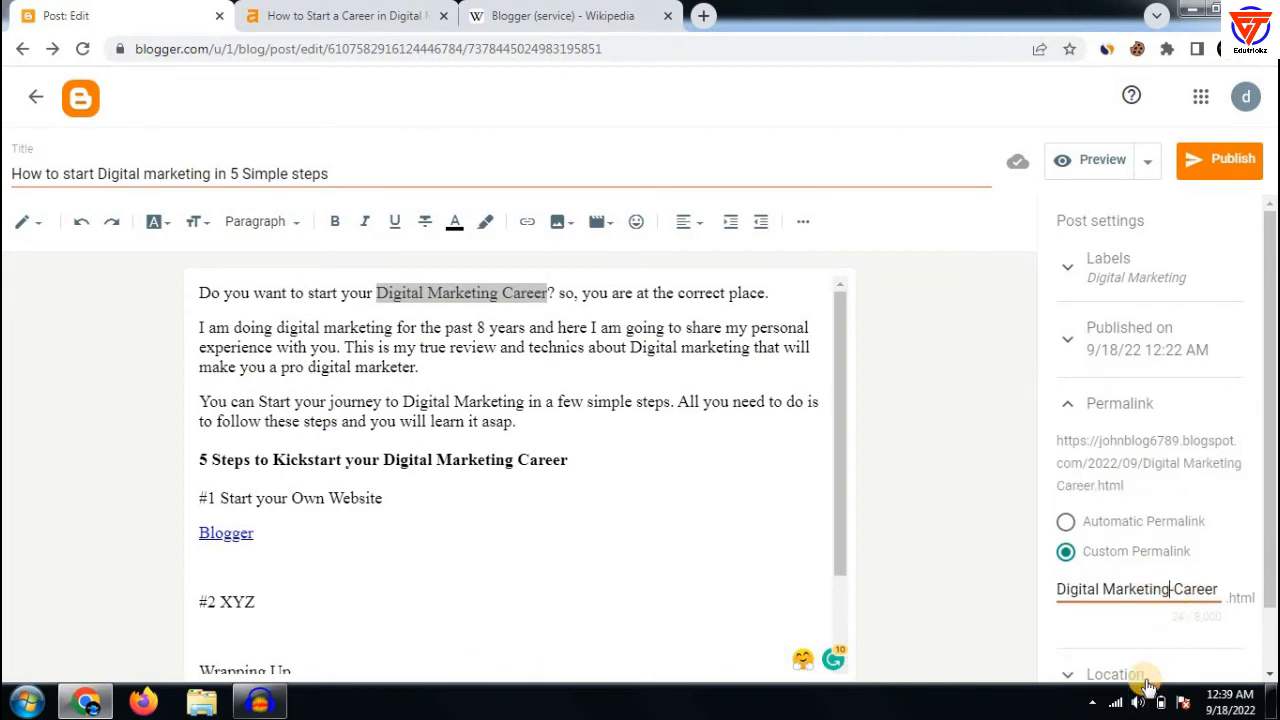
key(Left)
key(Left)
key(Left)
key(Left)
key(Left)
key(Left)
key(Left)
key(Left)
key(Left)
key(BackSpace)
text(-)
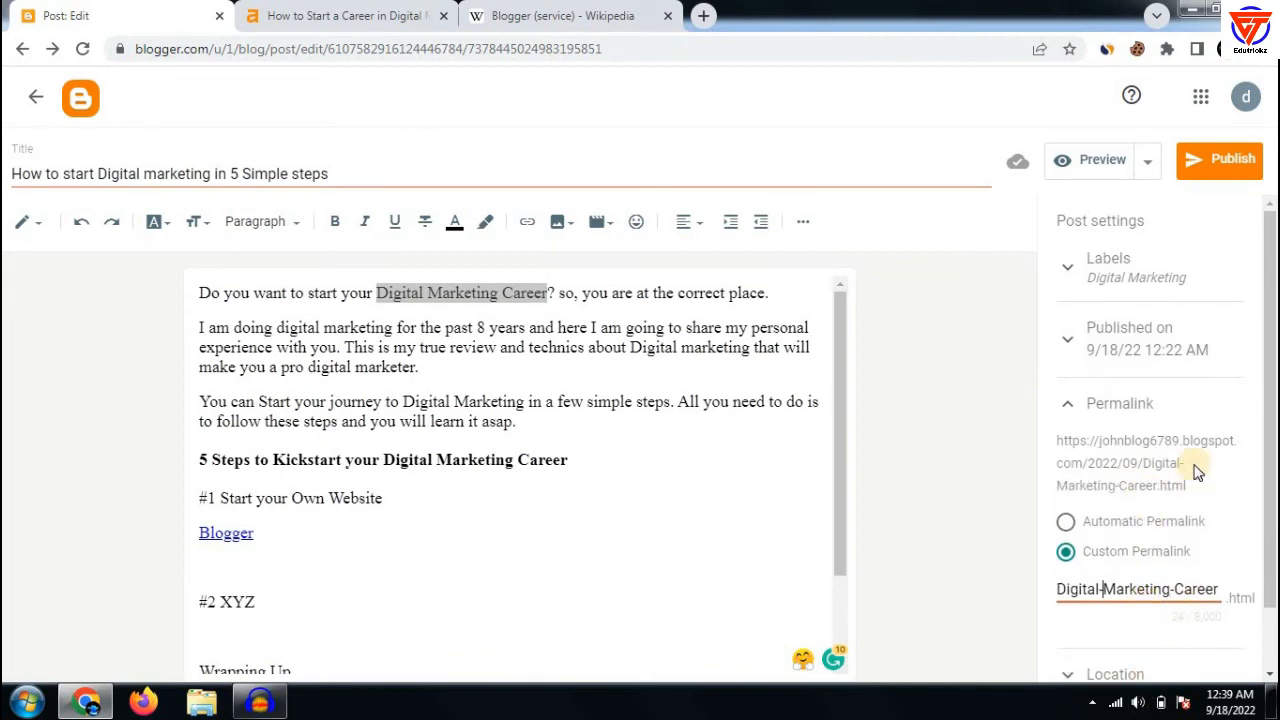
drag(1190, 487, 1062, 434)
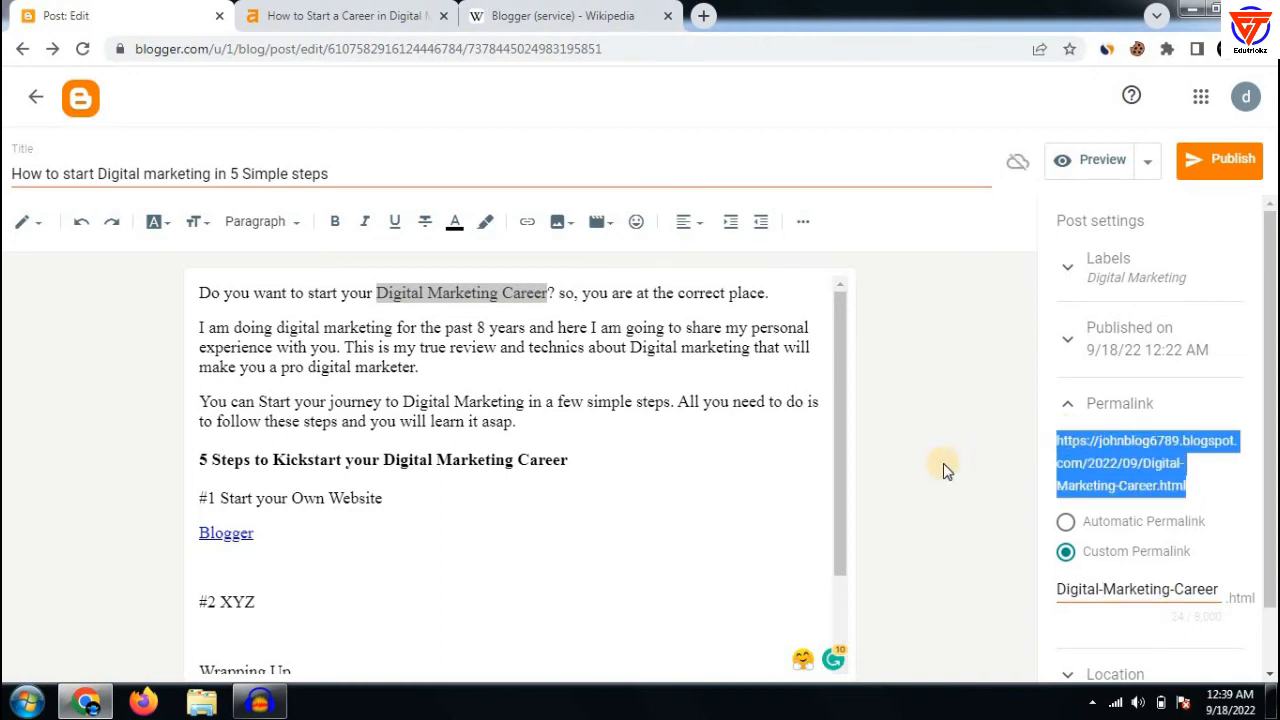
click(1125, 405)
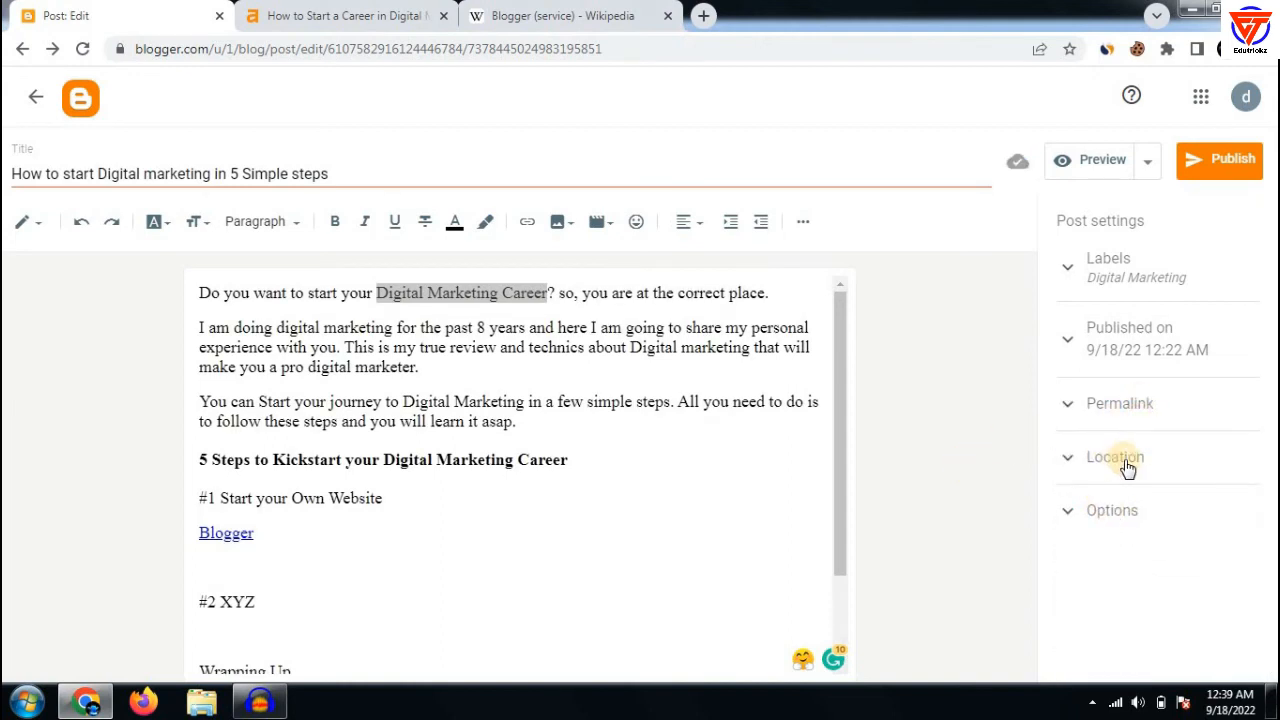
Look at the post's Location and Options settings
click(1127, 466)
click(1125, 462)
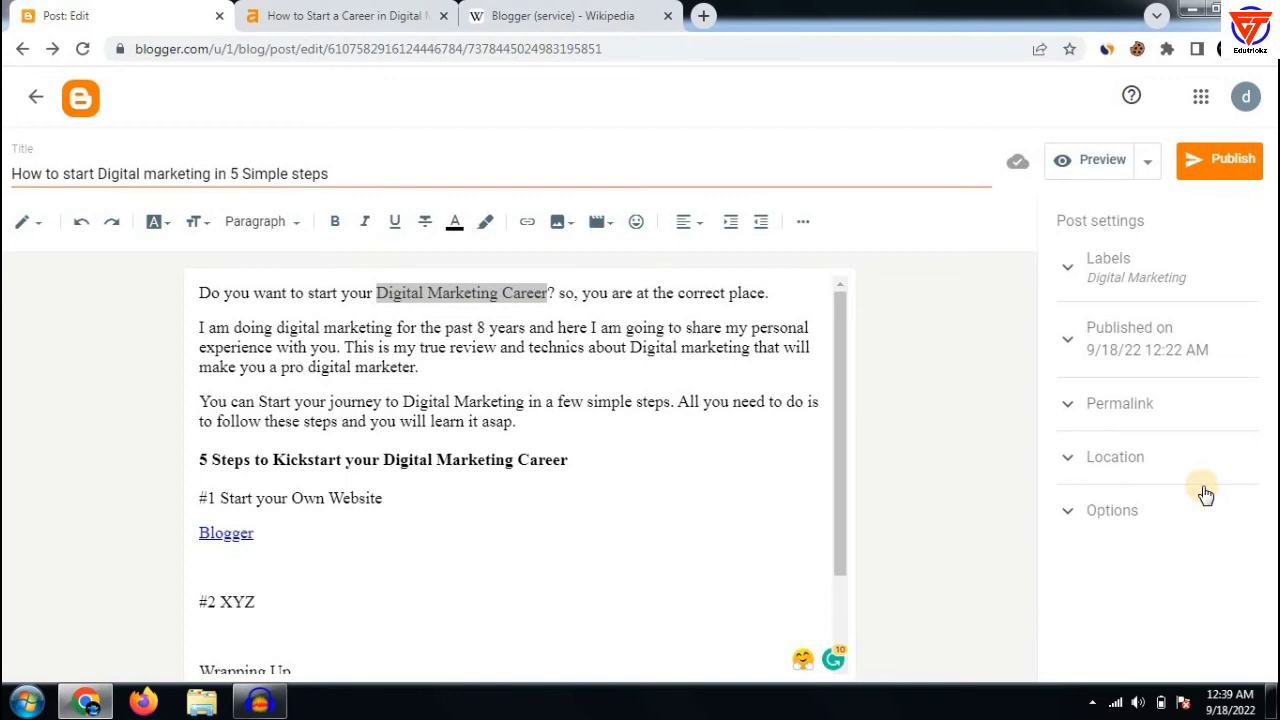
click(1144, 522)
click(1157, 526)
click(700, 502)
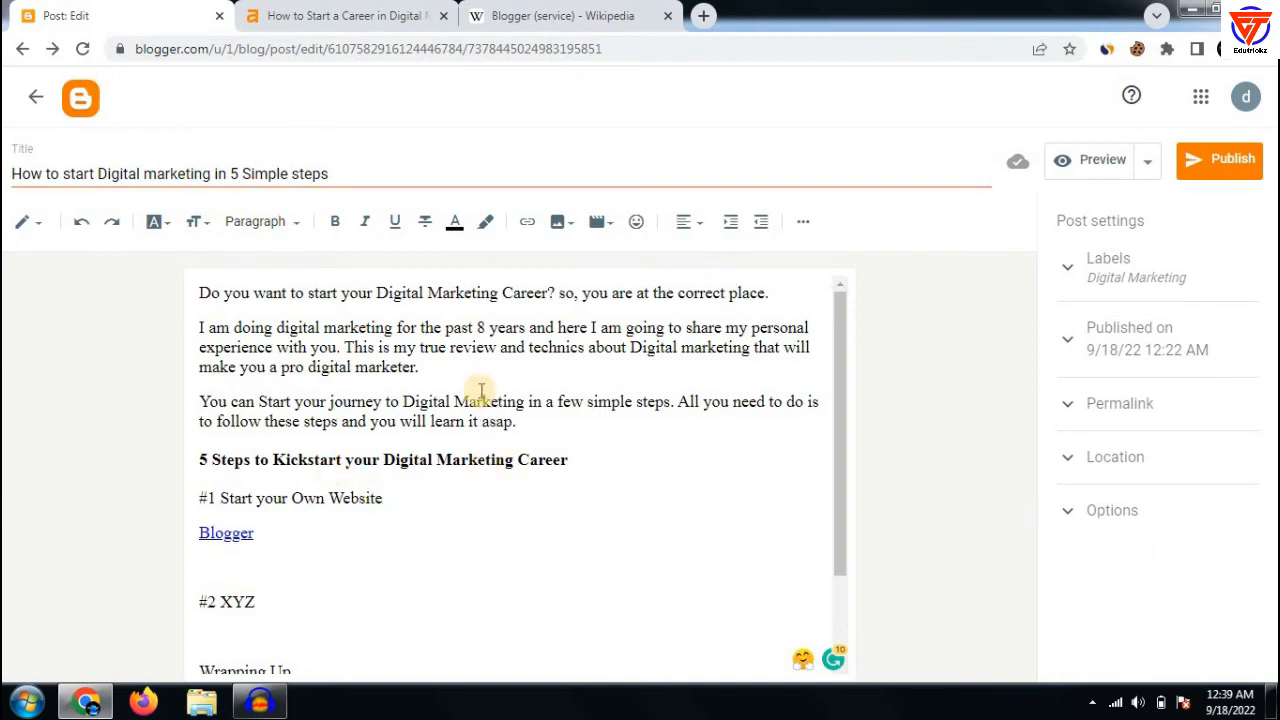
click(620, 402)
scroll(634, 521, down, 1)
scroll(632, 523, up, 1)
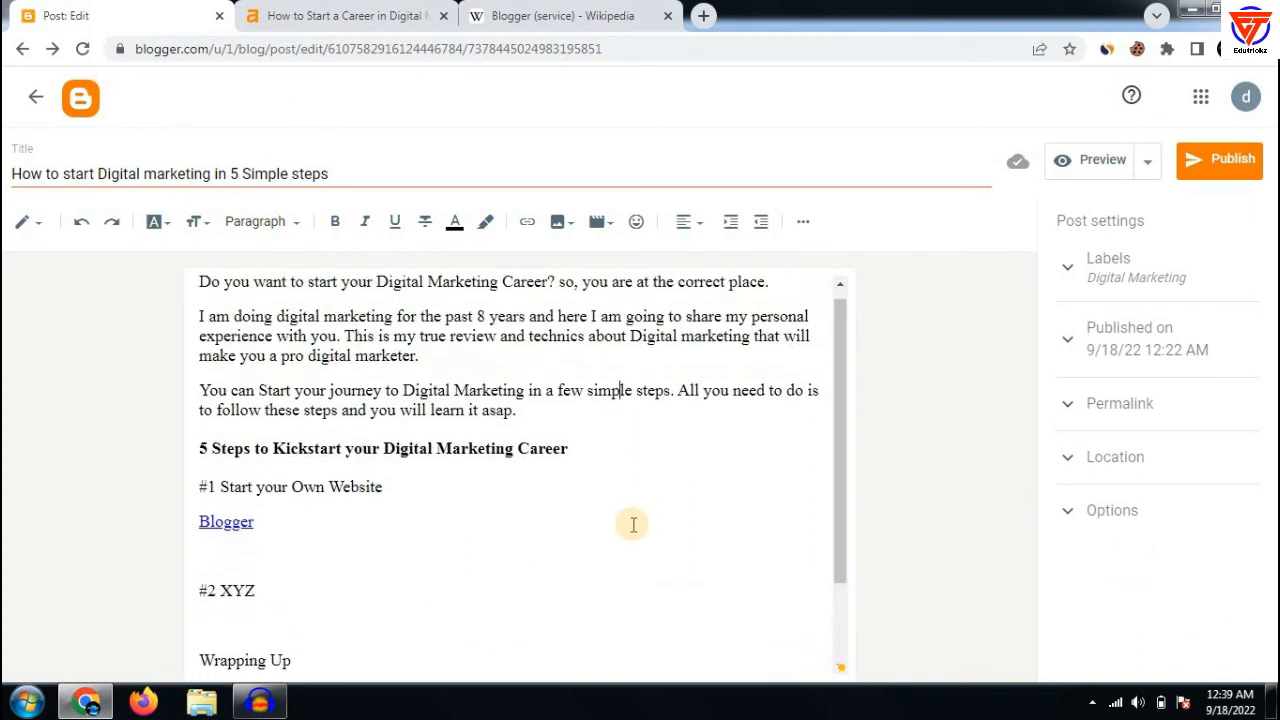
scroll(632, 523, down, 1)
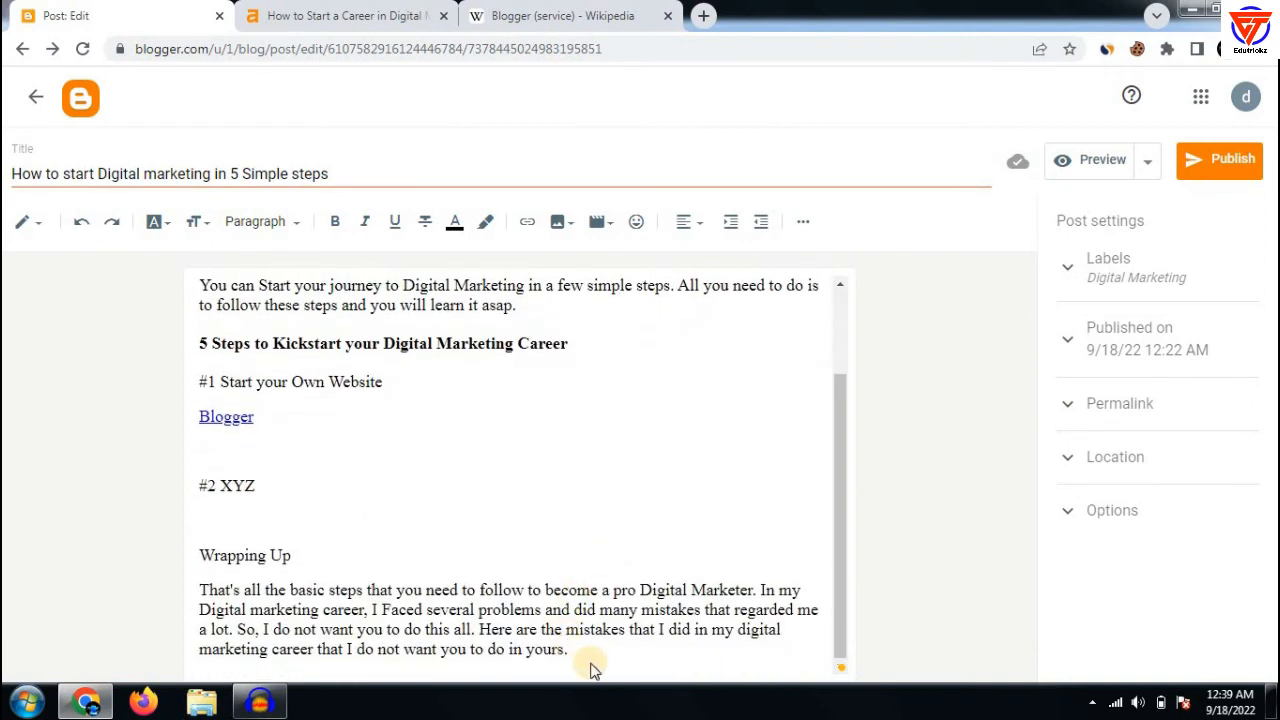
click(265, 451)
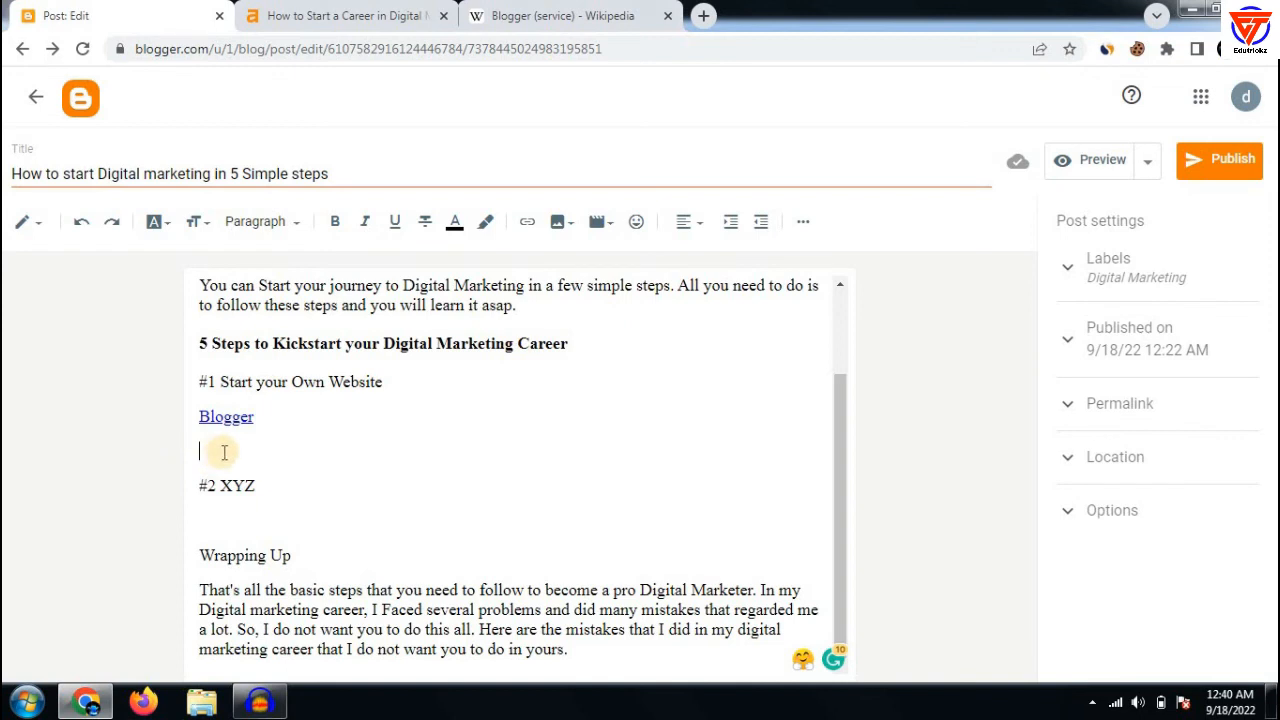
Start adding a YouTube video below the "#2 XYZ" heading and search YouTube for "digital marketing"
click(233, 529)
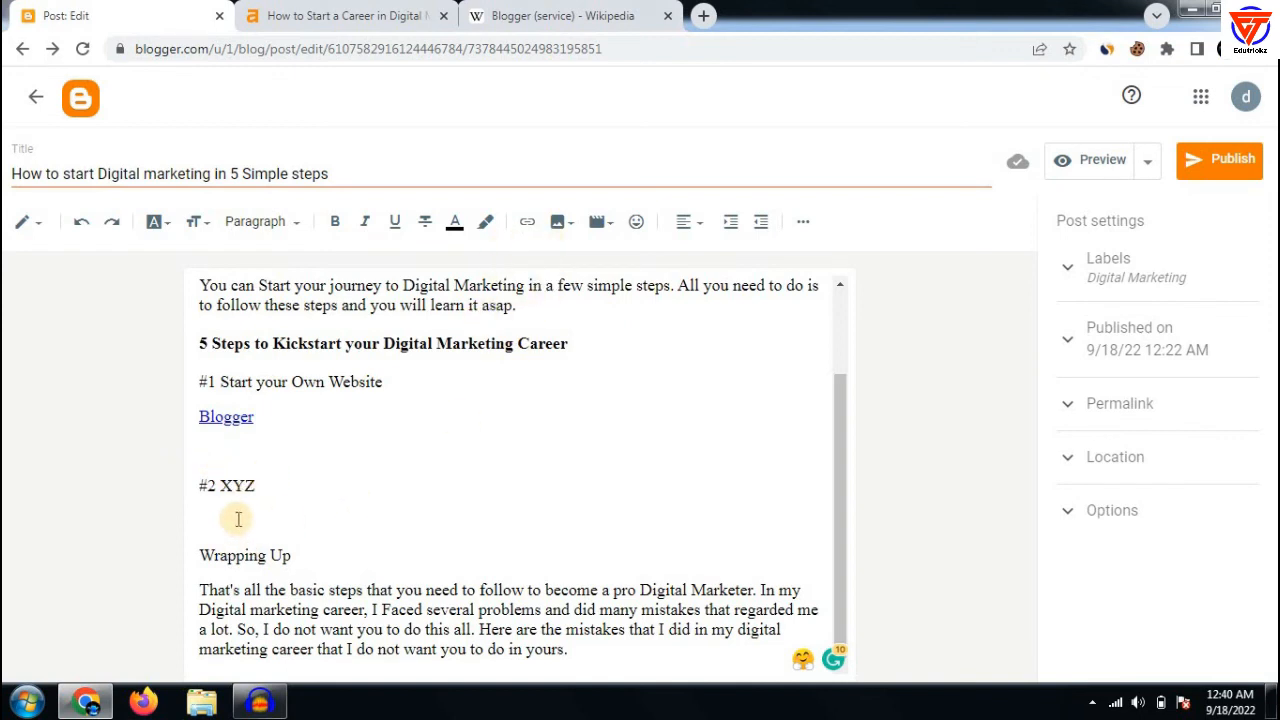
click(607, 226)
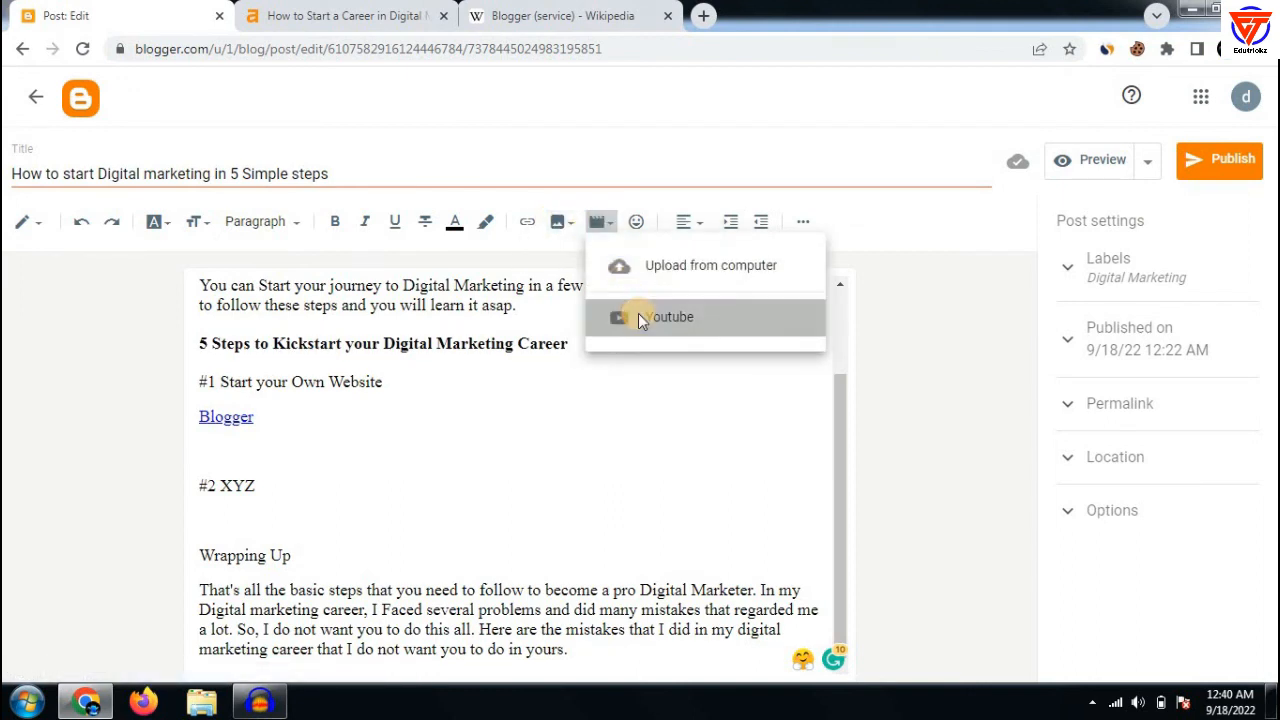
click(638, 313)
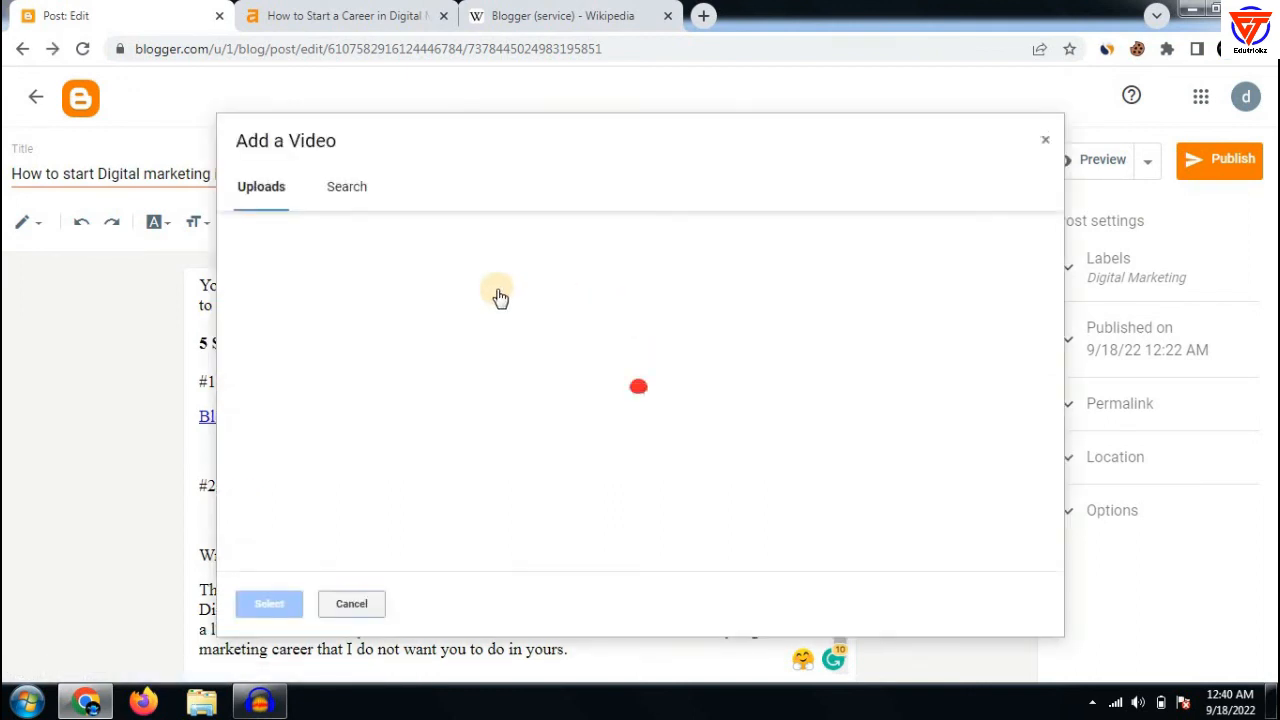
click(347, 187)
click(396, 245)
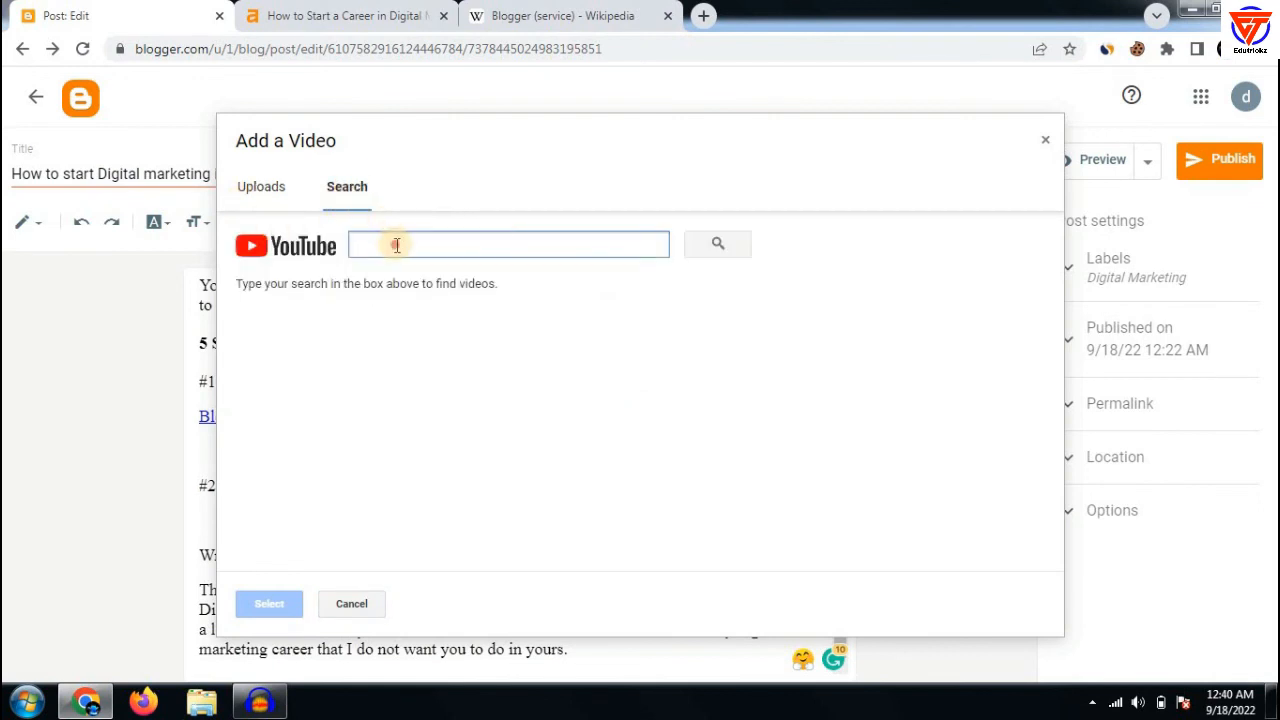
text(digital marketing)
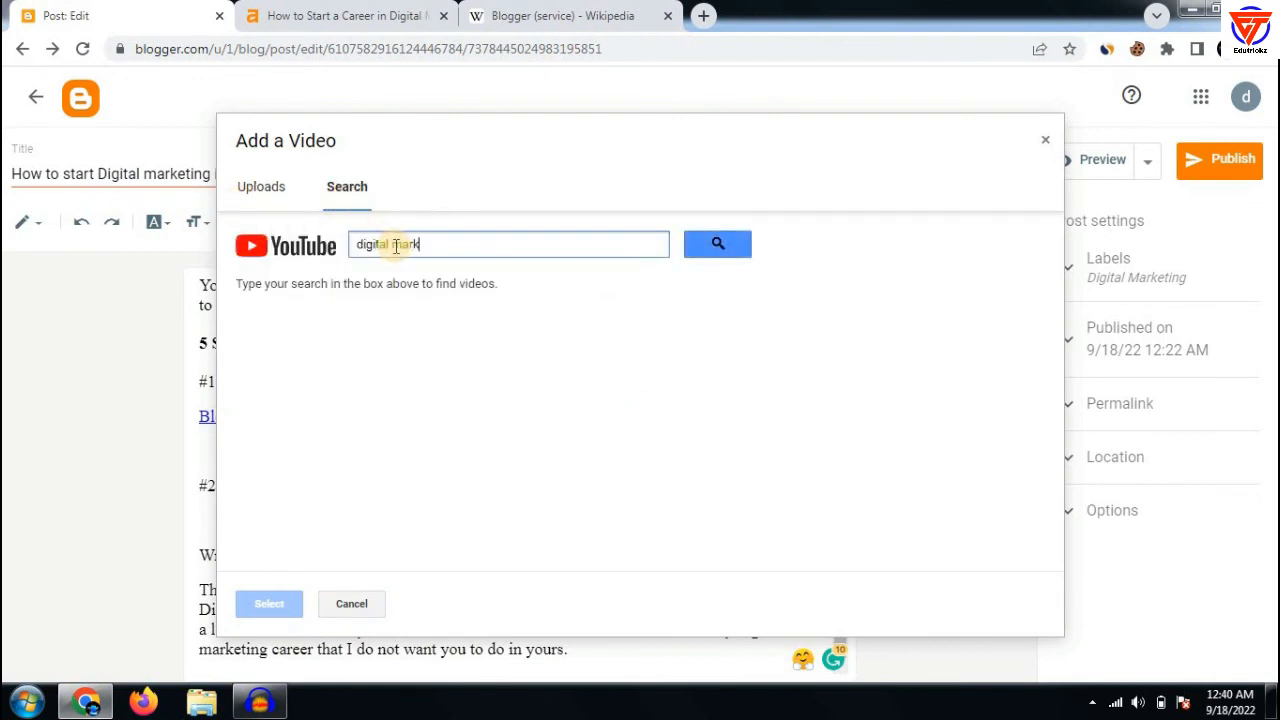
click(688, 257)
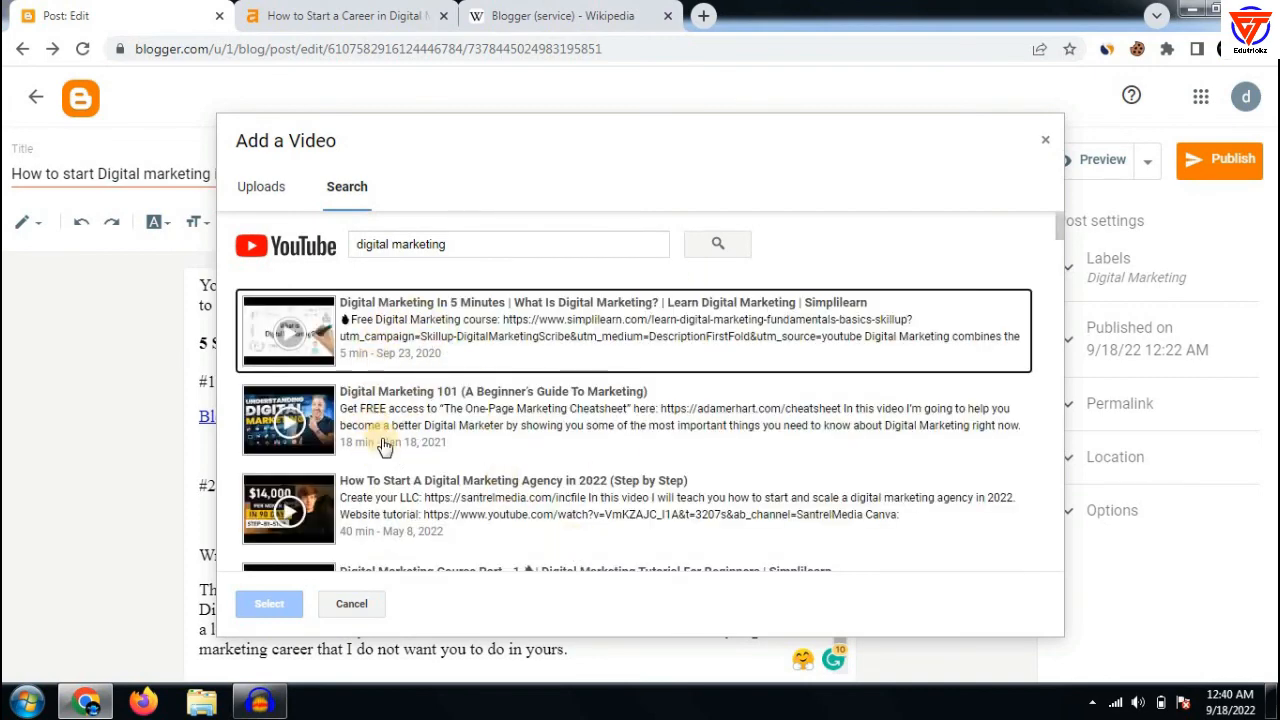
Insert the YouTube video "11 Digital Marketing Skills You Should Master" into the post
scroll(380, 443, down, 3)
scroll(410, 412, down, 1)
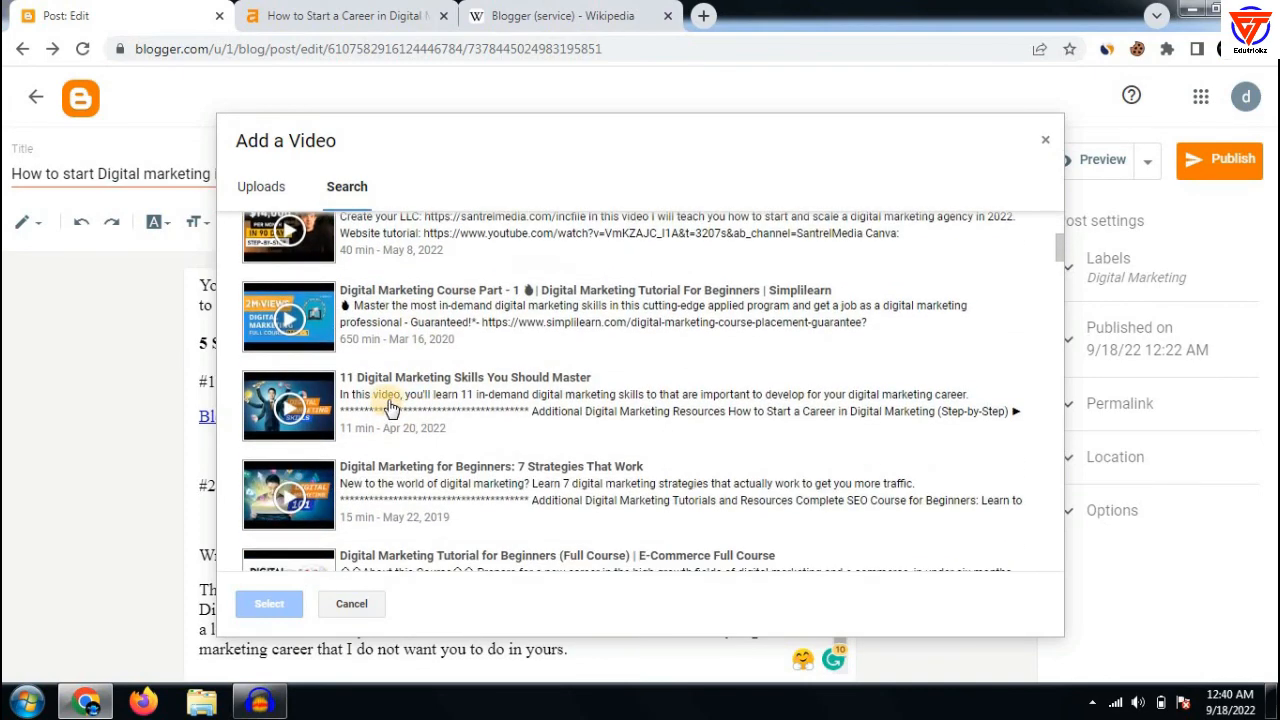
click(428, 405)
click(276, 603)
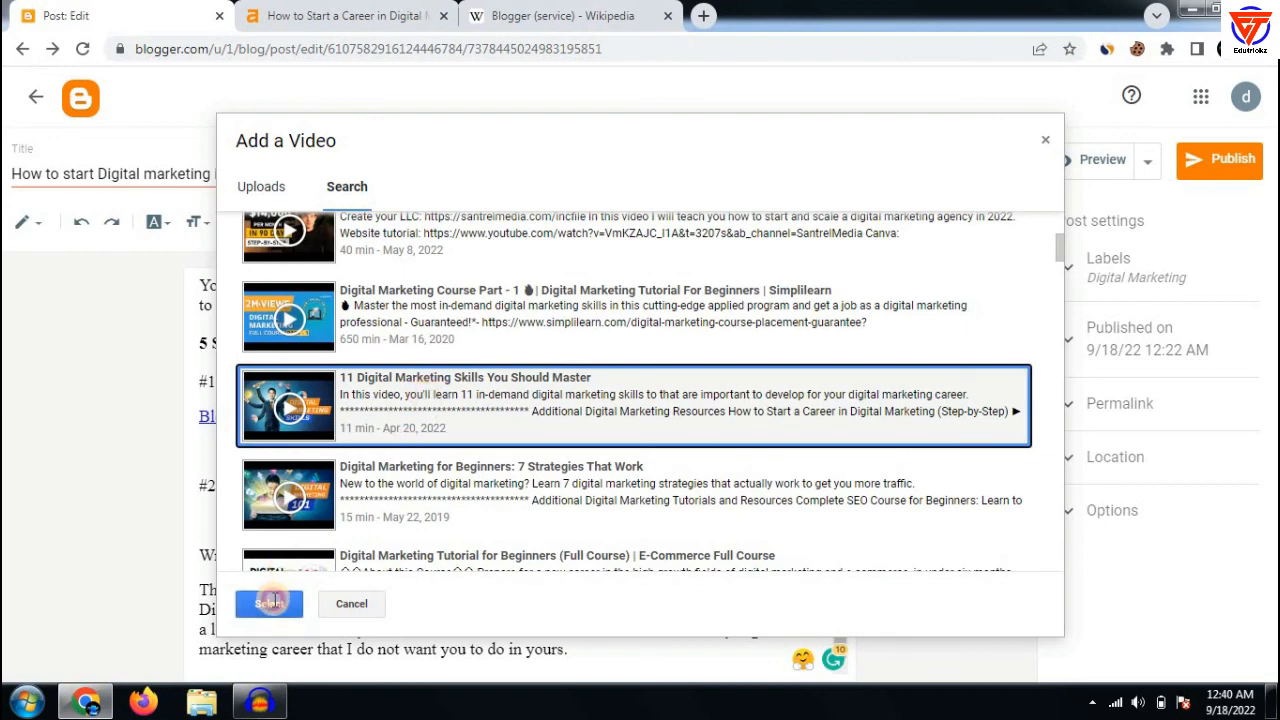
Look over the post with its embedded video, from the introduction to the "Wrapping Up" paragraph
scroll(497, 504, down, 5)
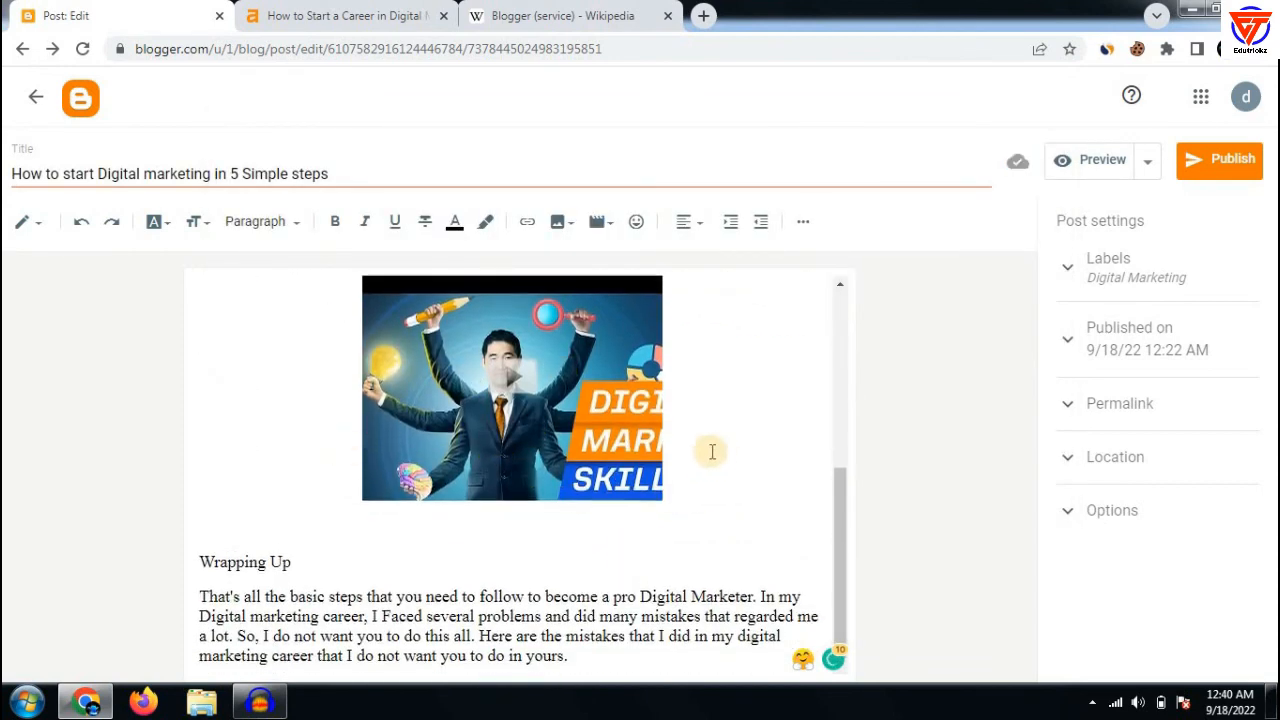
scroll(709, 449, up, 3)
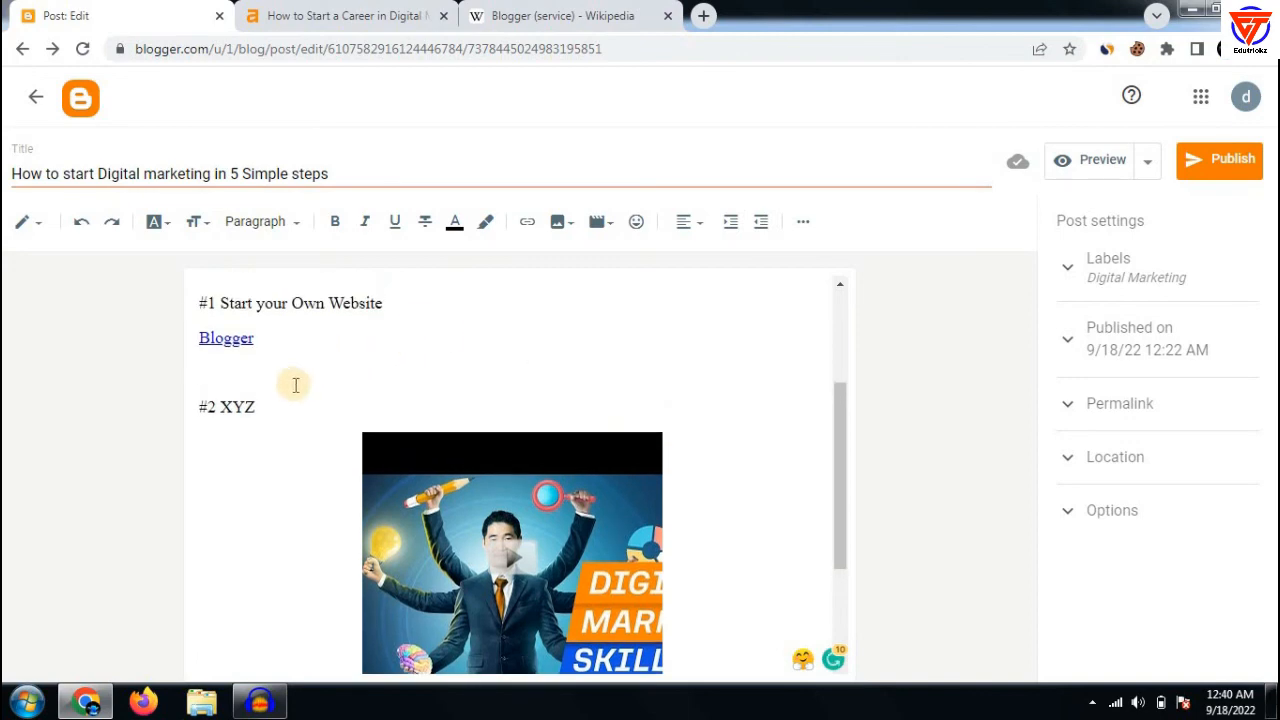
scroll(314, 394, up, 2)
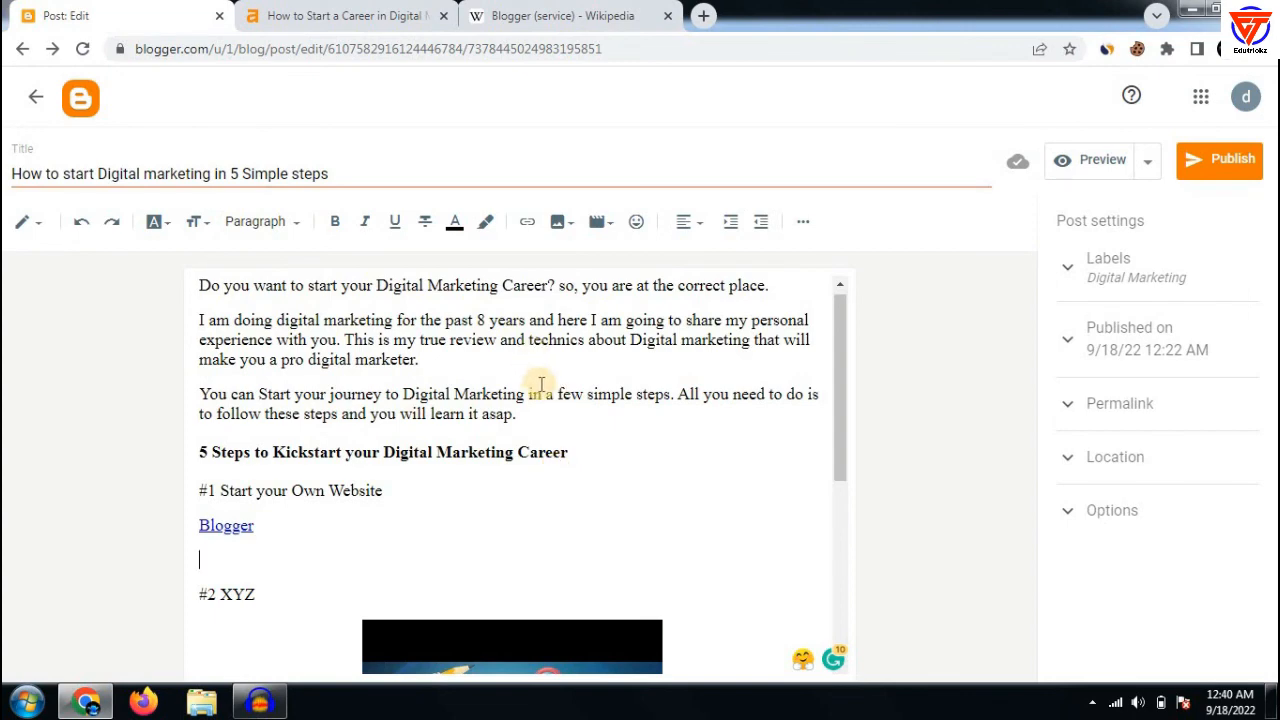
scroll(535, 388, down, 4)
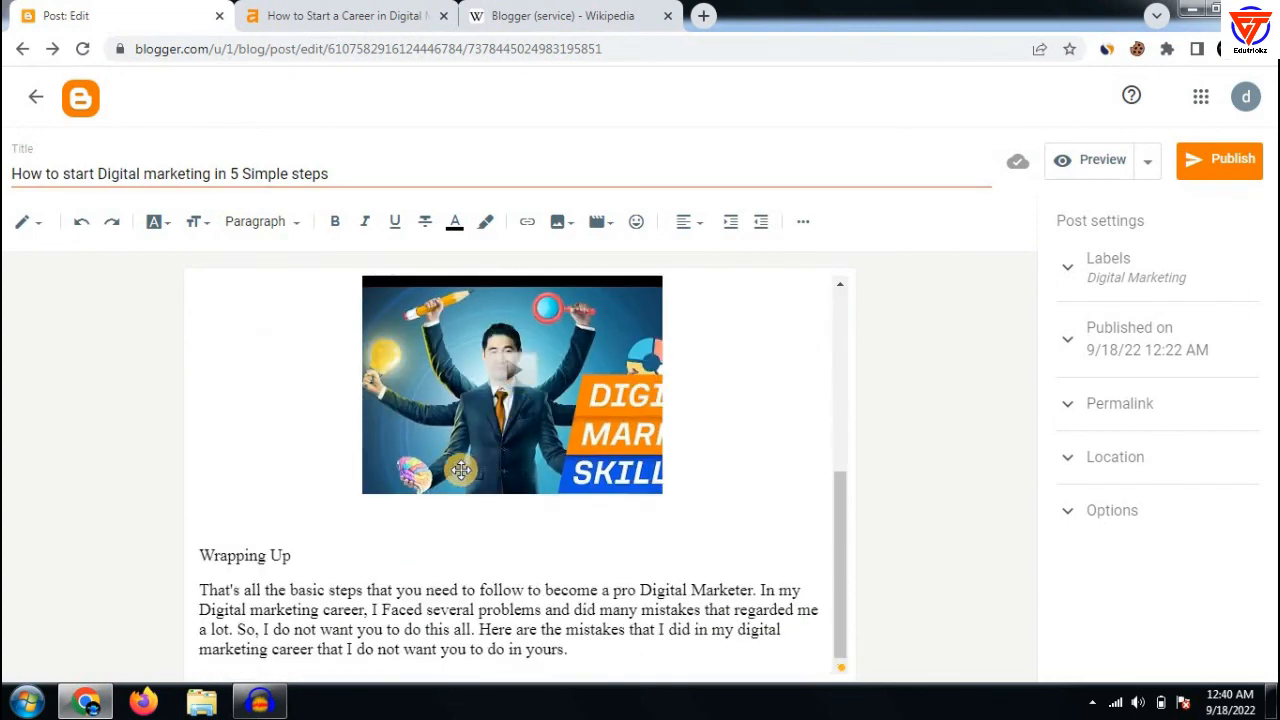
scroll(408, 546, up, 4)
click(285, 544)
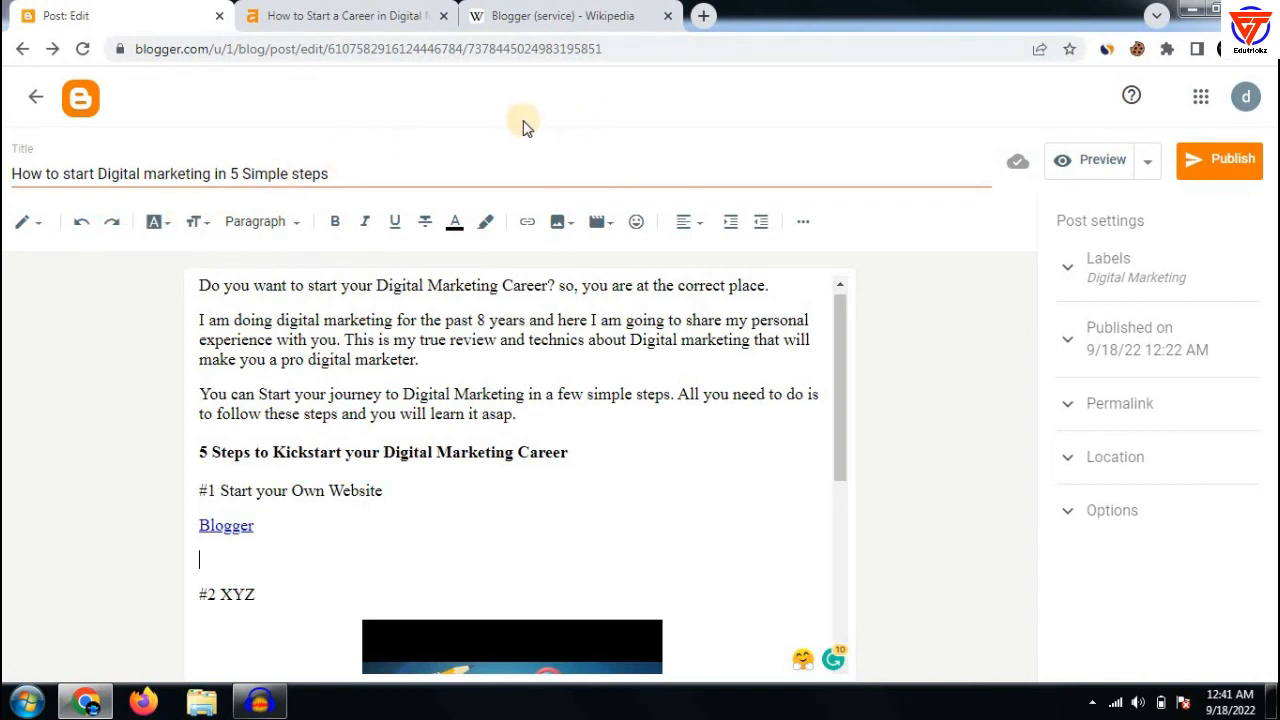
Leave the post editor and return to the blog's list of posts, keeping the post as a draft
click(32, 99)
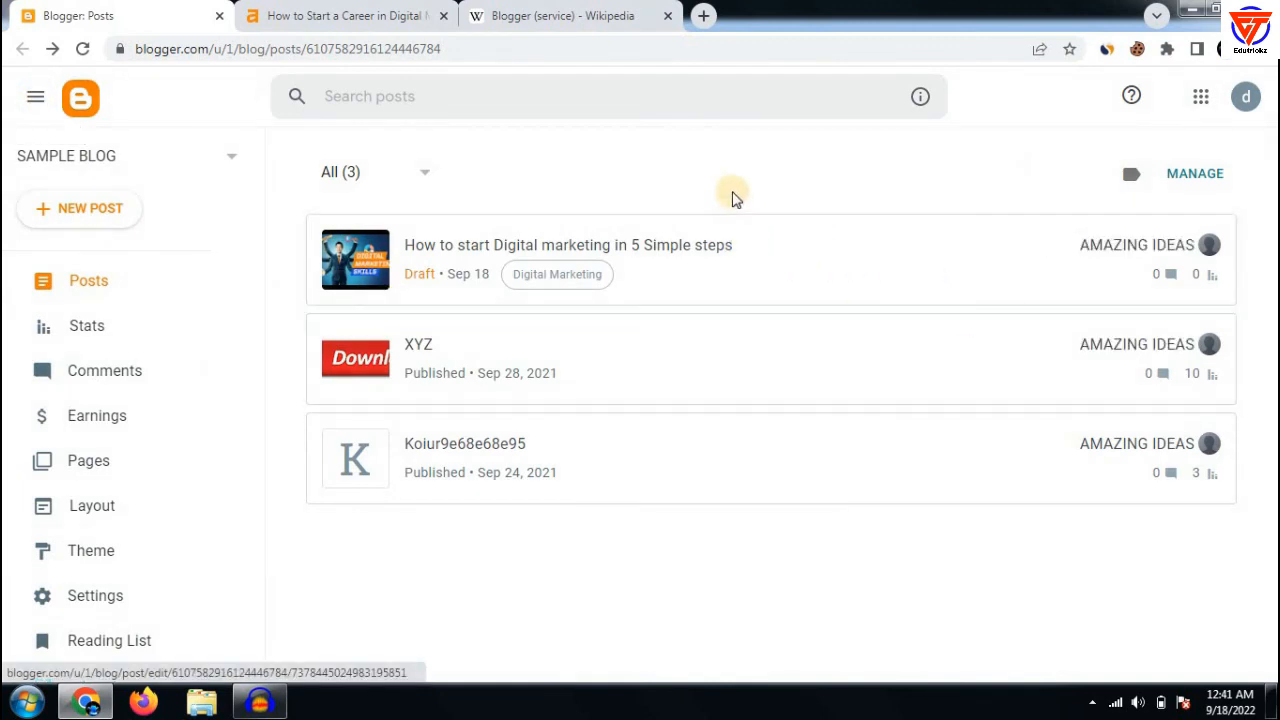
click(703, 15)
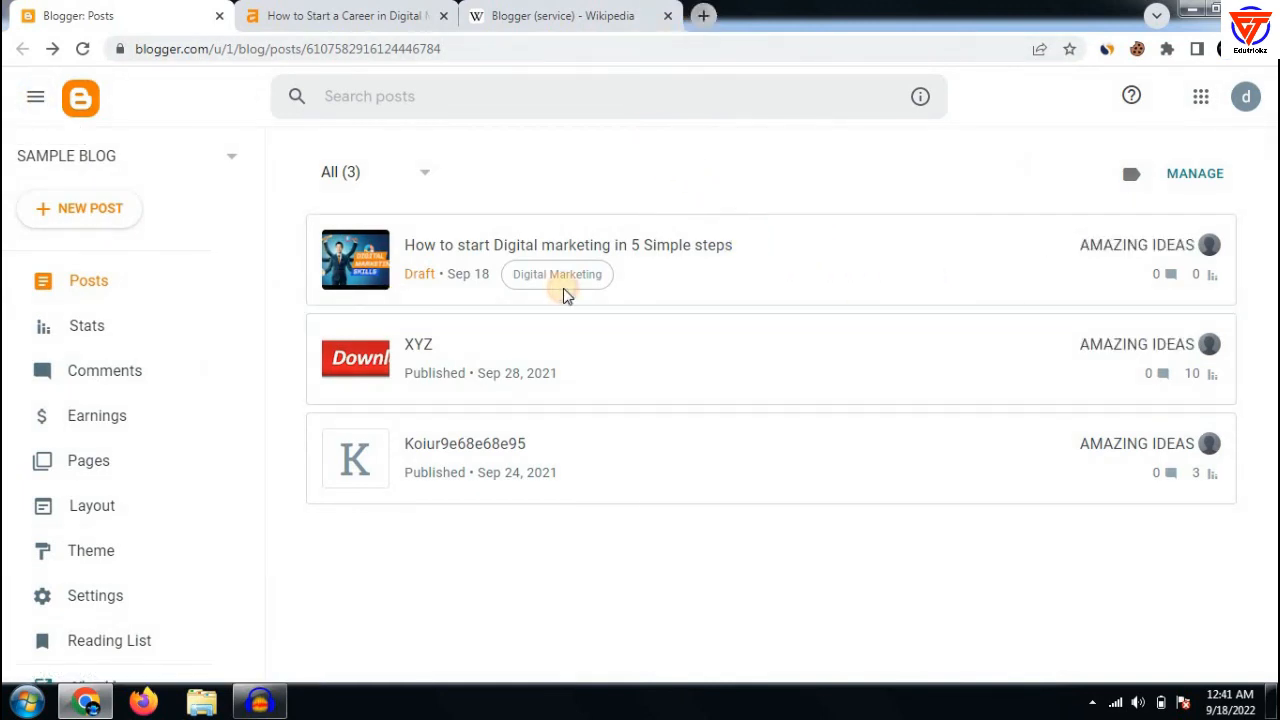